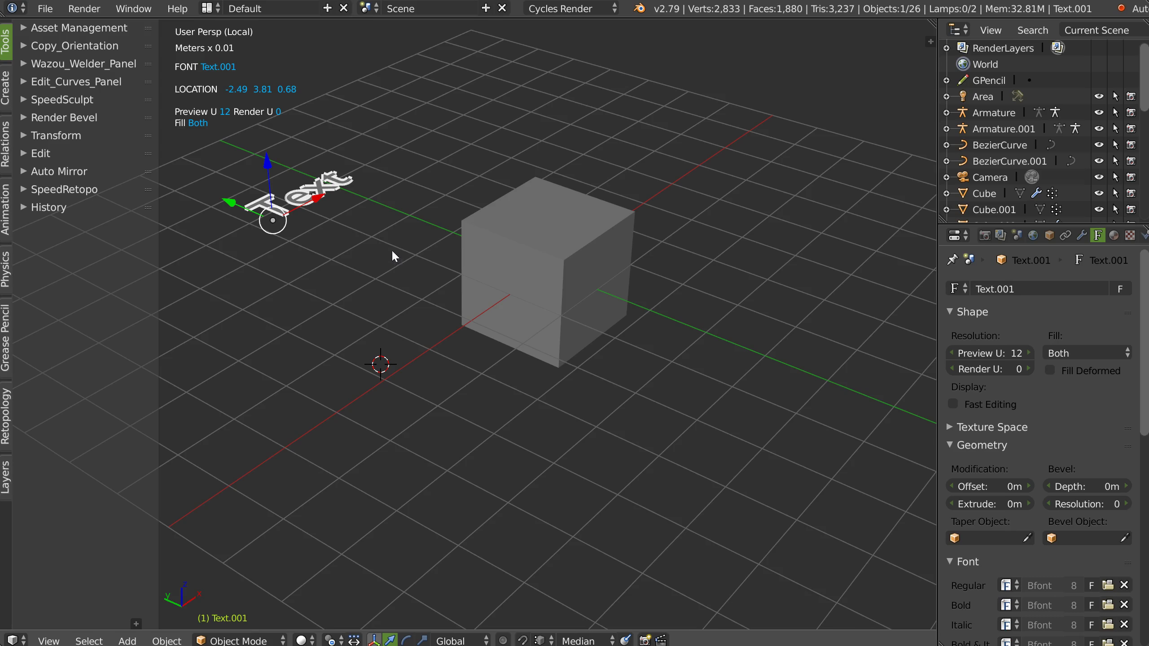
# Add a hemi lamp beside the cube and delete it again.
pyautogui.rightClick(435, 235)
pyautogui.click(502, 389)
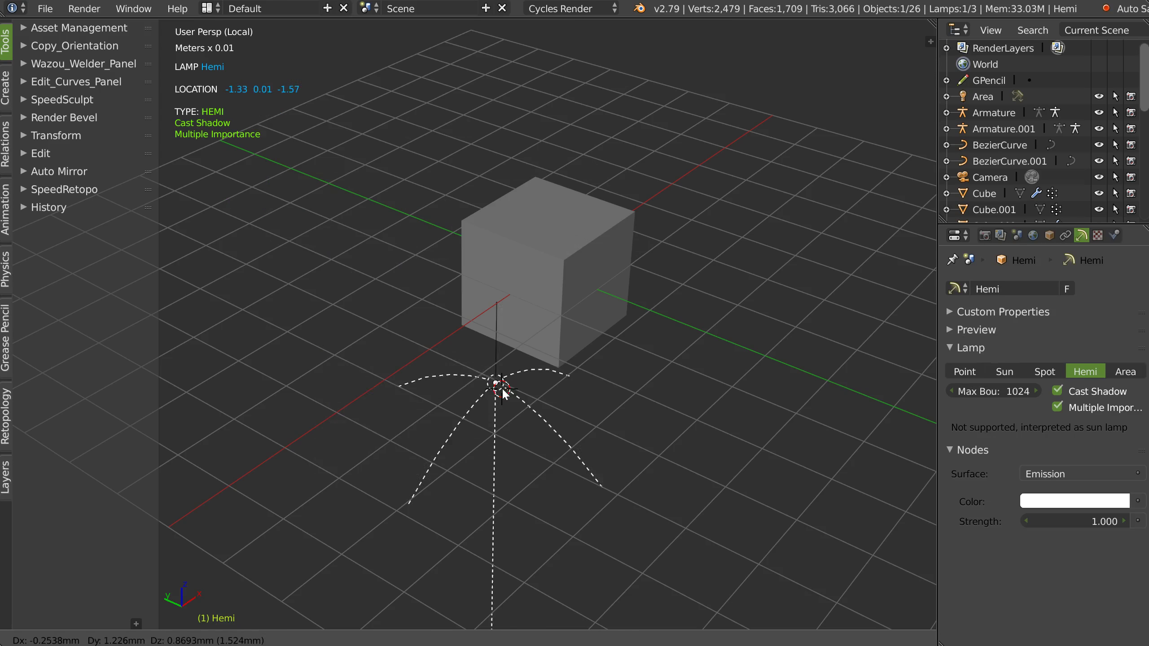
pyautogui.click(365, 277)
pyautogui.press('Delete')
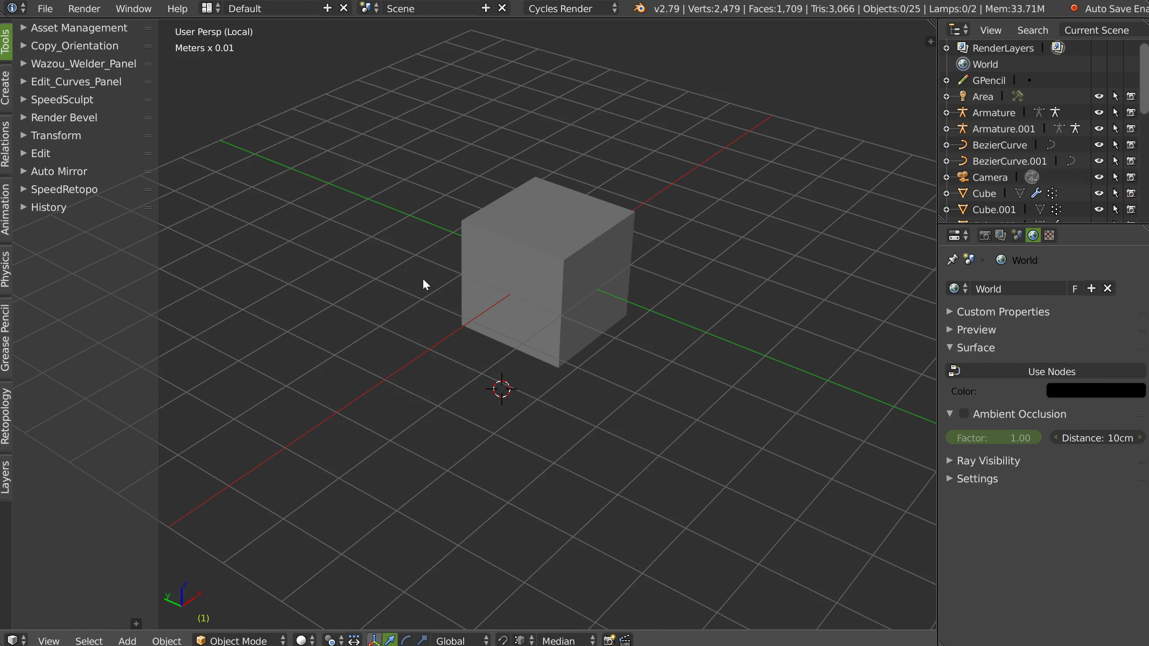
# Add a Bezier curve beside the cube and delete it again.
pyautogui.rightClick(424, 277)
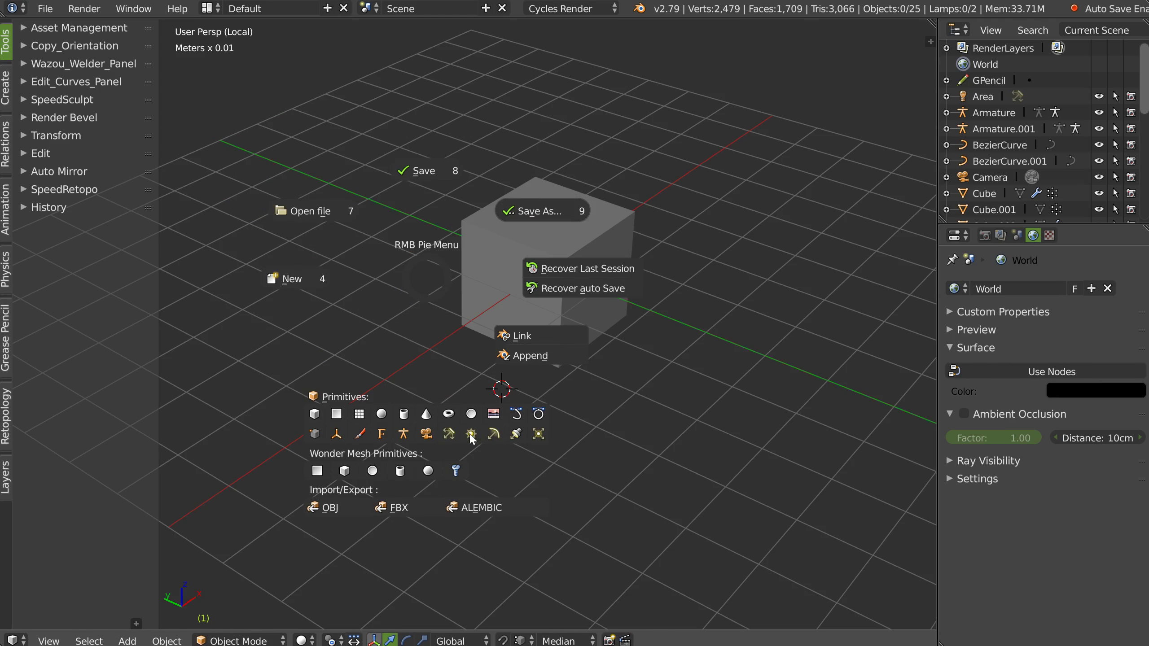
pyautogui.click(518, 416)
pyautogui.click(375, 313)
pyautogui.press('Delete')
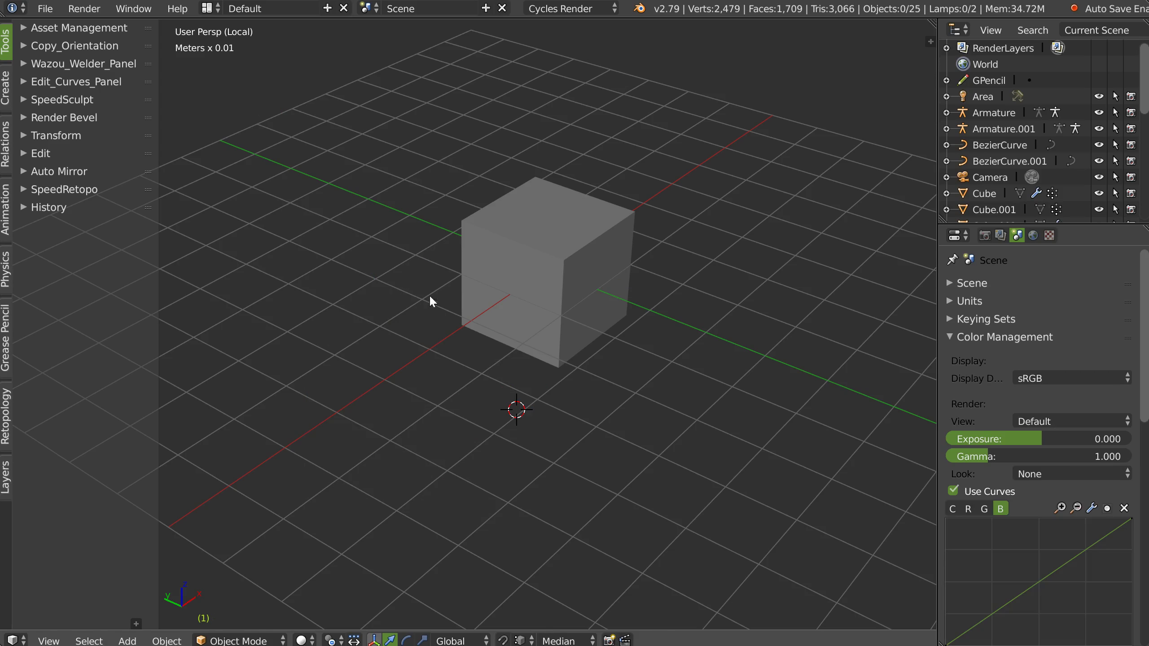
# Move the cube along the Y axis to a location of about 0.39.
pyautogui.click(520, 274)
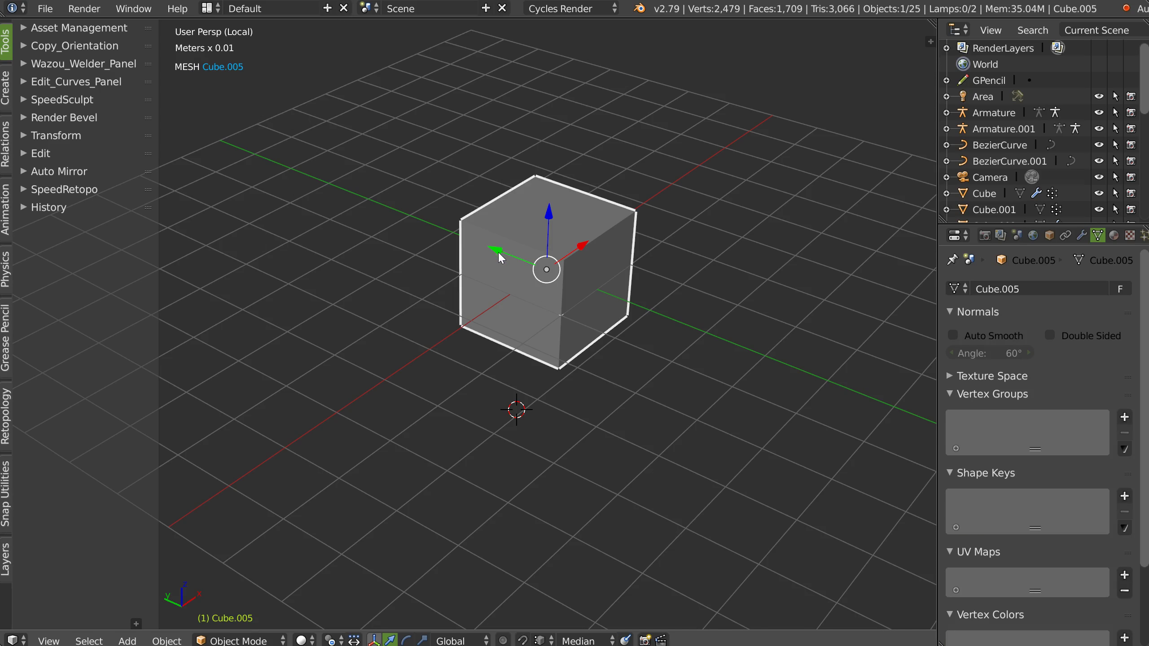
pyautogui.moveTo(500, 258); pyautogui.dragTo(470, 238)
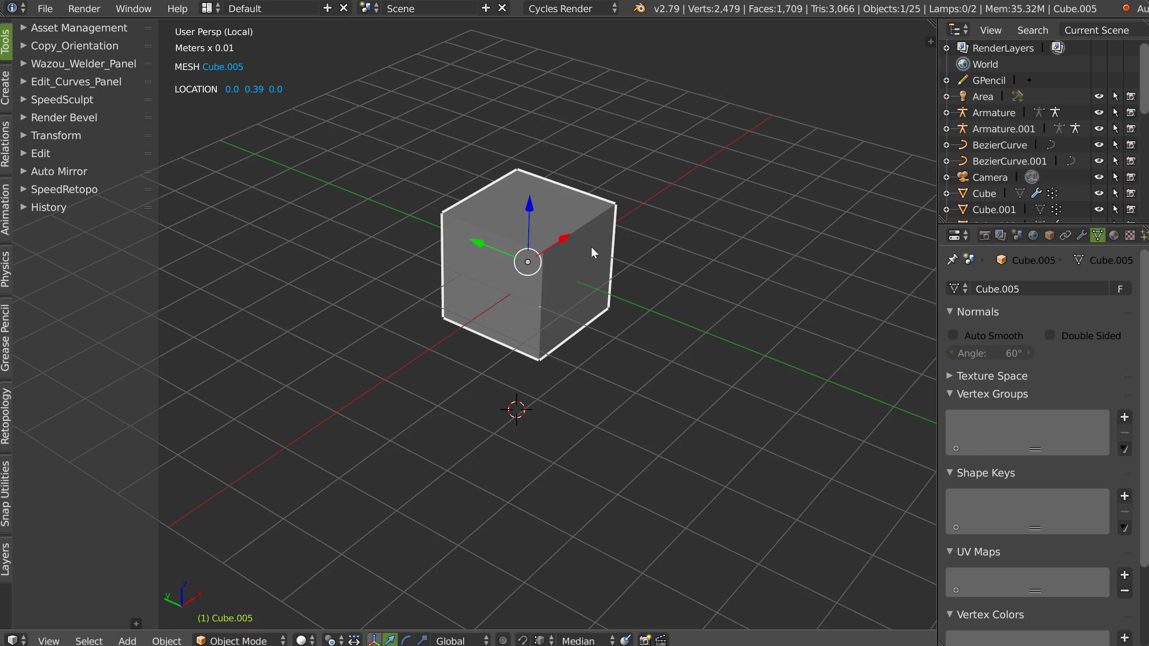
# Rotate the cube freely to about 25.5°, -25.14°, 1.15° and scale it uniformly to about 1.03.
pyautogui.press('r')
pyautogui.press('r')
pyautogui.click(593, 274)
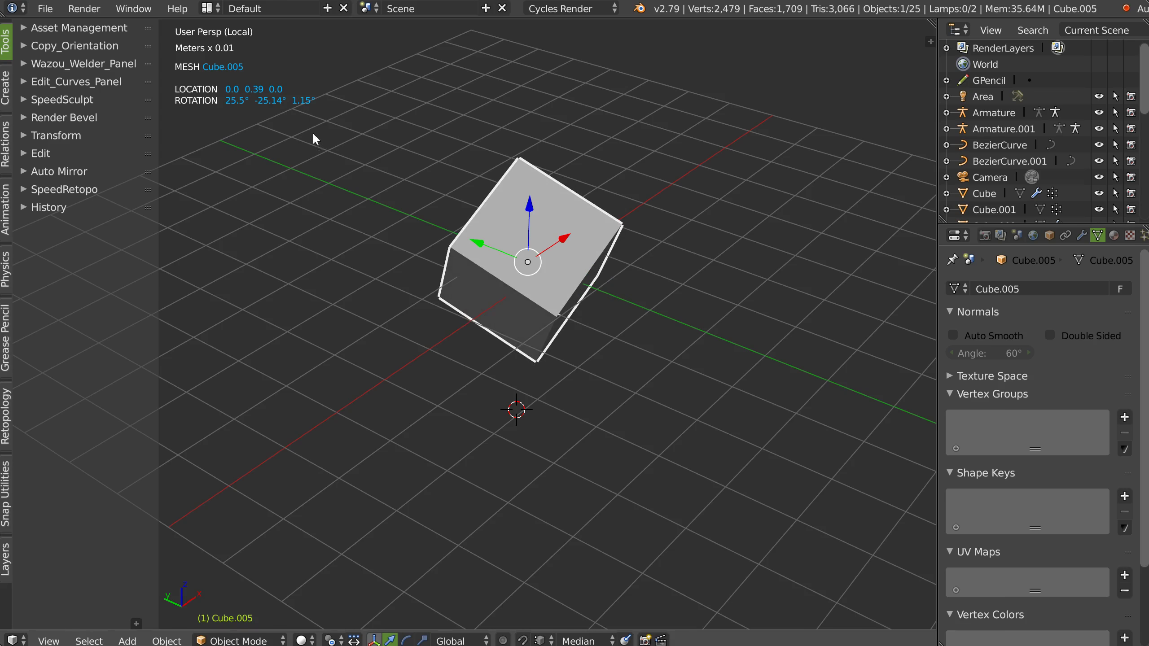
pyautogui.press('s')
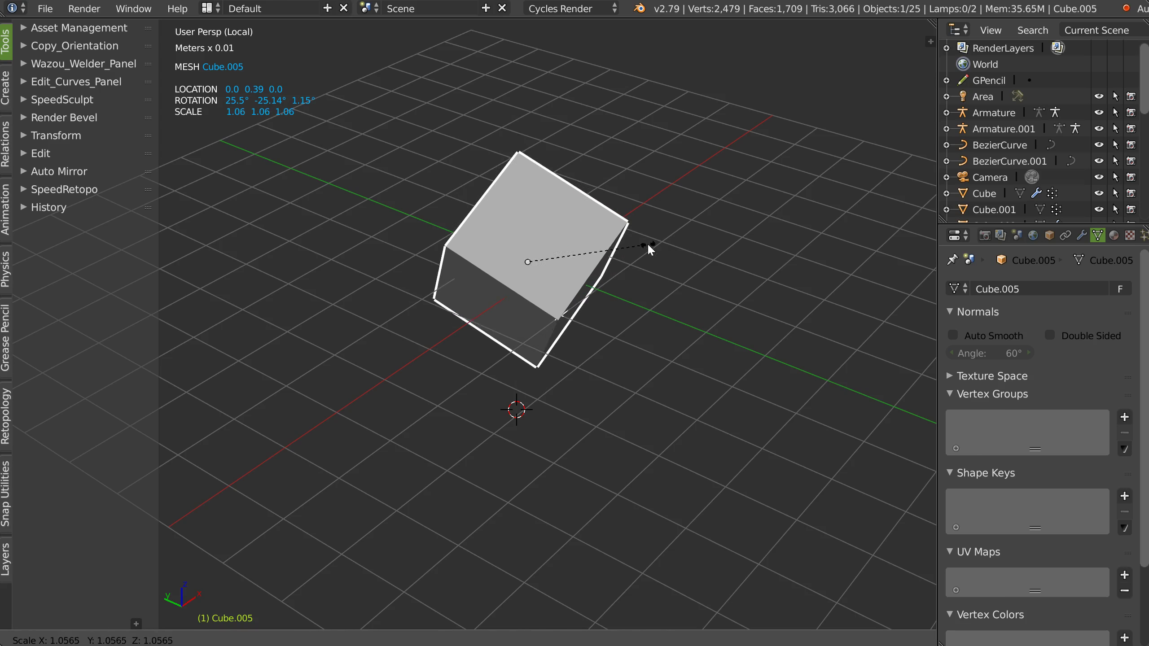
pyautogui.click(646, 244)
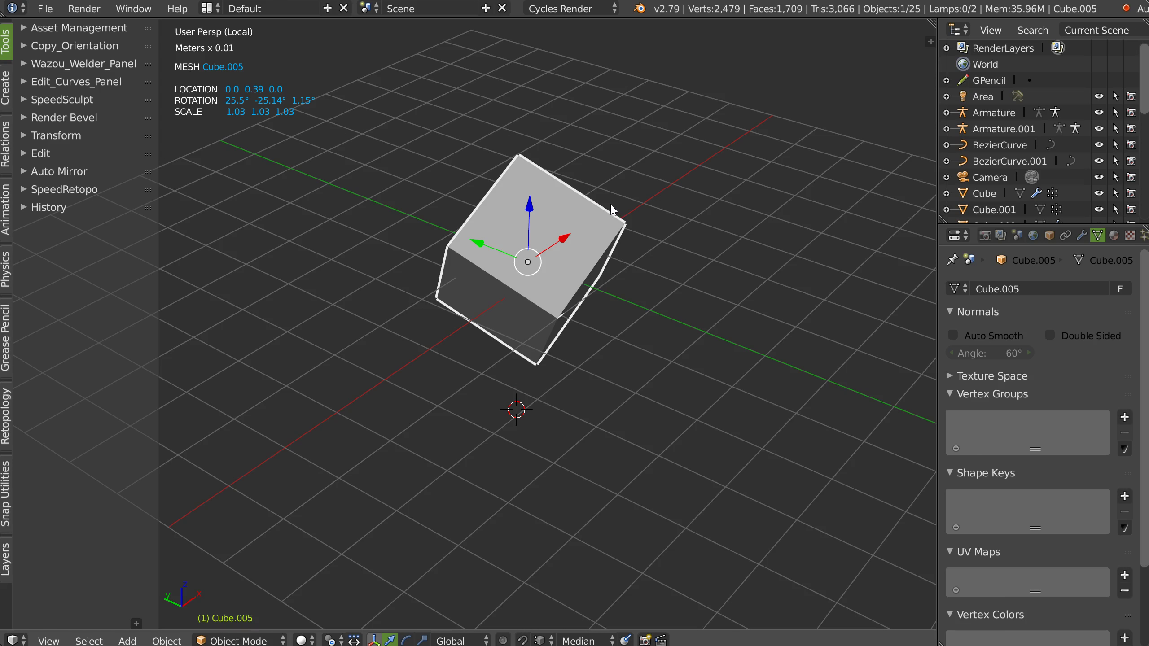
# Reset the cube's location, rotation and scale.
pyautogui.hotkey('alt', 'g')
pyautogui.hotkey('alt', 'r')
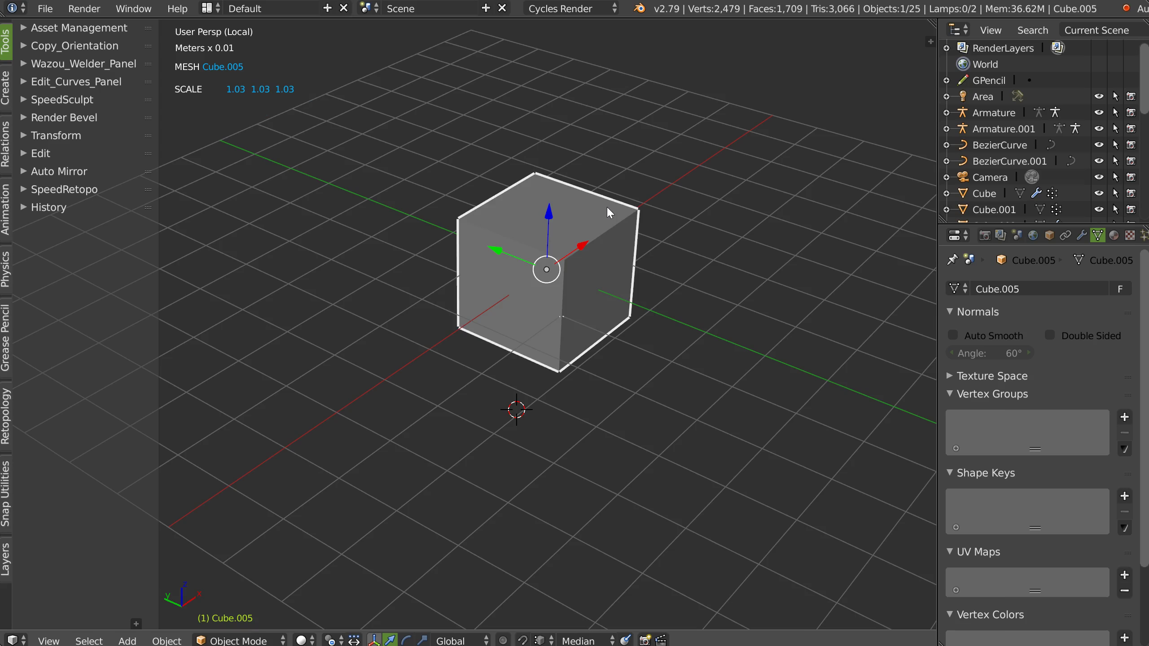
pyautogui.hotkey('alt', 's')
# Enable Auto Smooth on the cube mesh and set its angle to 58.9°.
pyautogui.moveTo(596, 255); pyautogui.dragTo(569, 245, button='middle')
pyautogui.scroll(1, 565, 279)
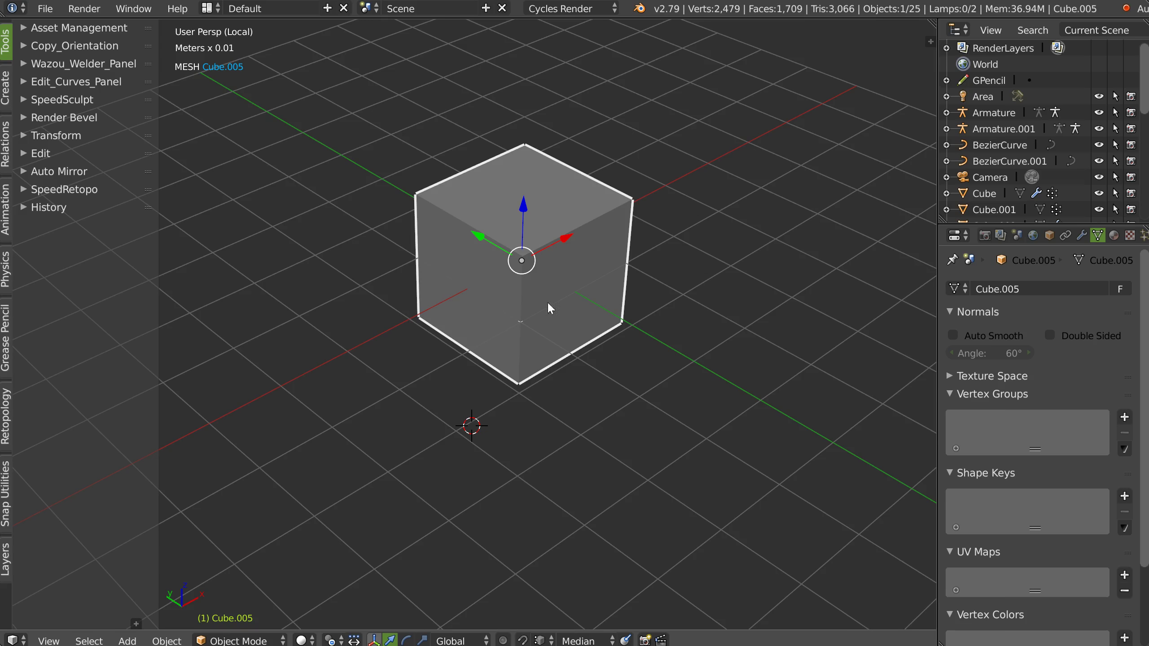
pyautogui.keyDown('shift'); pyautogui.moveTo(491, 243); pyautogui.dragTo(483, 236, button='middle'); pyautogui.keyUp('shift')
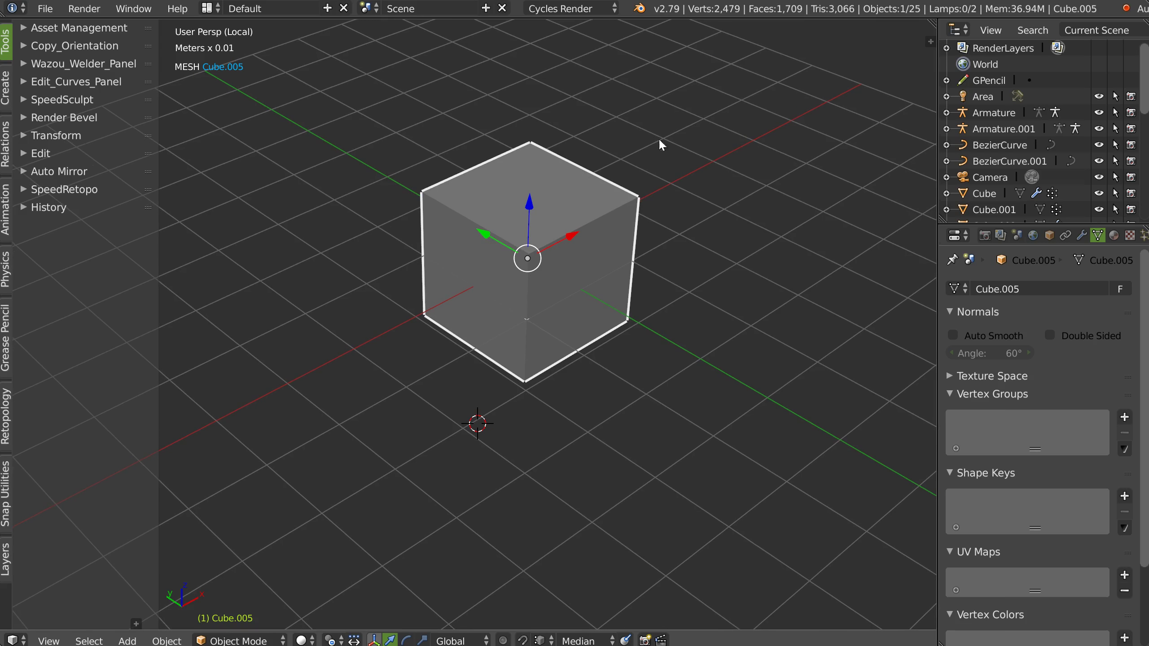
pyautogui.click(955, 334)
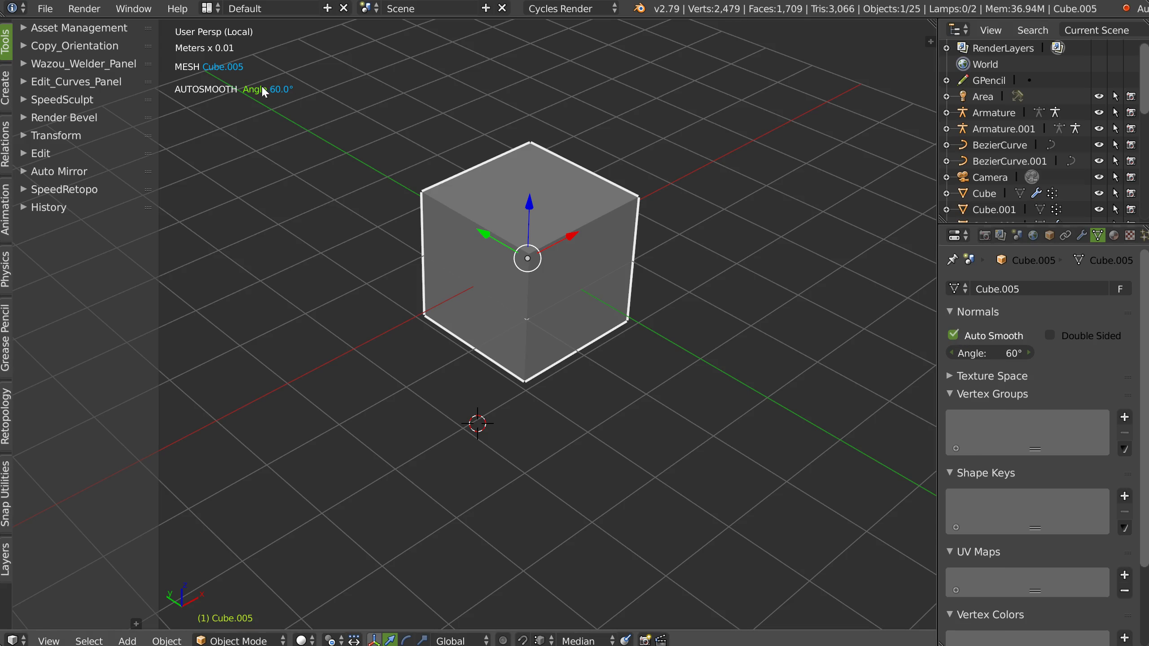
pyautogui.moveTo(995, 349)
pyautogui.mouseDown()
pyautogui.moveTo(968, 350)
pyautogui.moveTo(977, 352)
pyautogui.mouseUp()
# Enter Edit Mode and add one centred loop cut around the cube.
pyautogui.press('Tab')
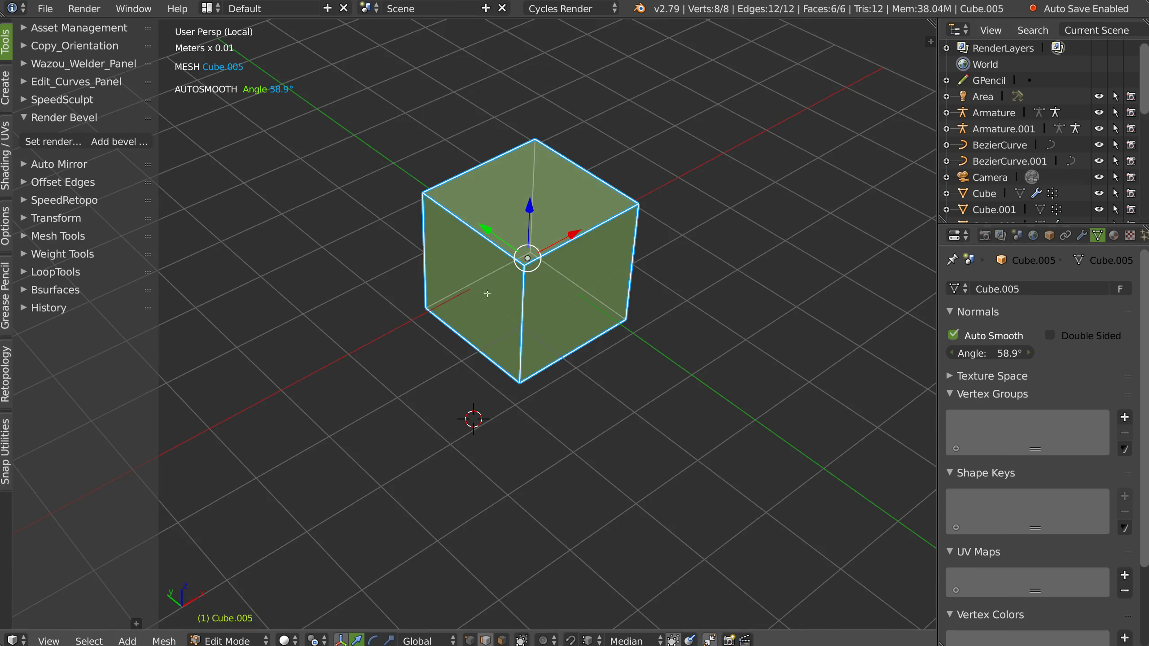
pyautogui.hotkey('ctrl', 'r')
pyautogui.click(555, 339)
pyautogui.rightClick(555, 338)
# Dissolve the cut's edges on the top face and the adjoining side face, and return to Object Mode.
pyautogui.rightClick(534, 190)
pyautogui.rightClick(570, 216)
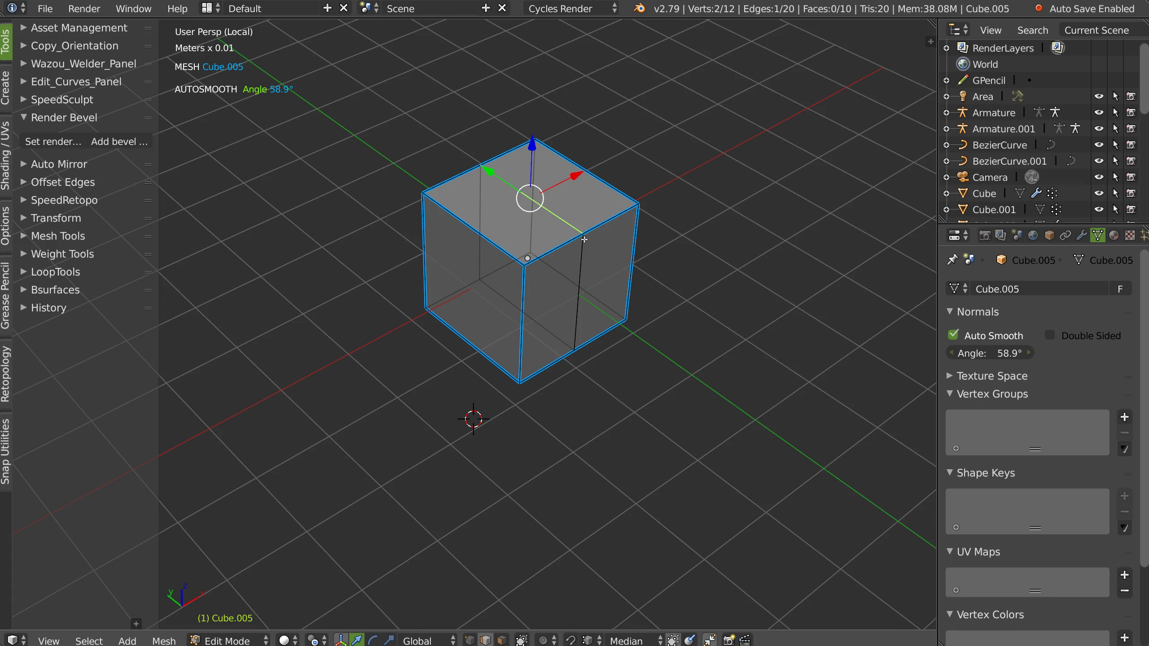
pyautogui.hotkey('ctrl', 'x')
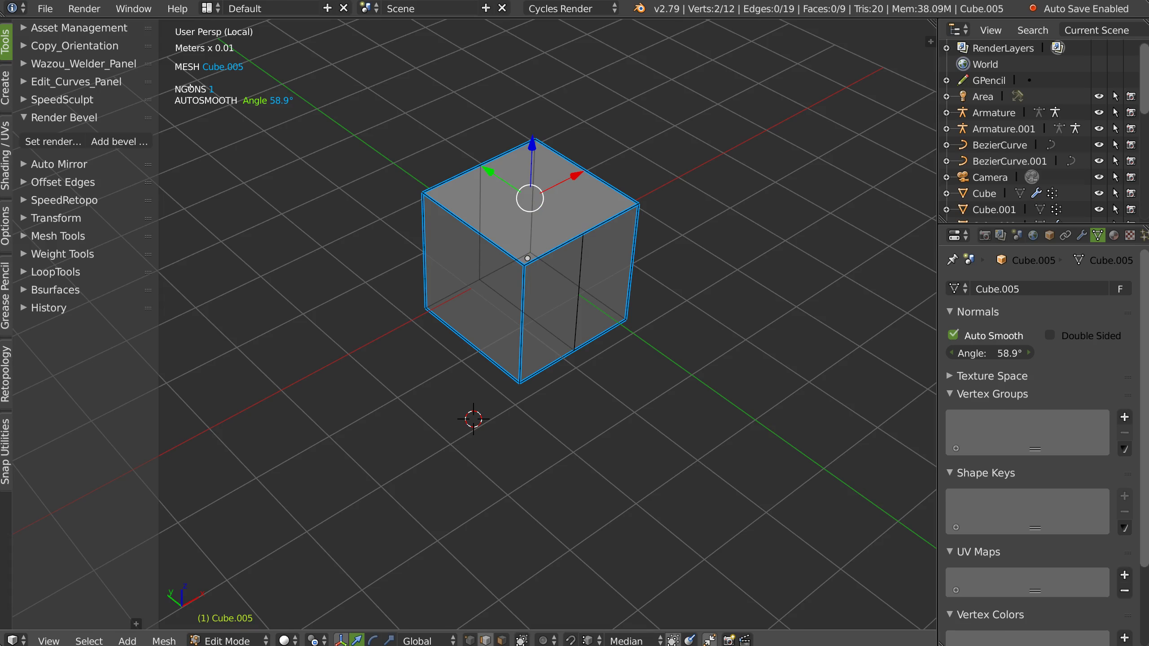
pyautogui.rightClick(588, 290)
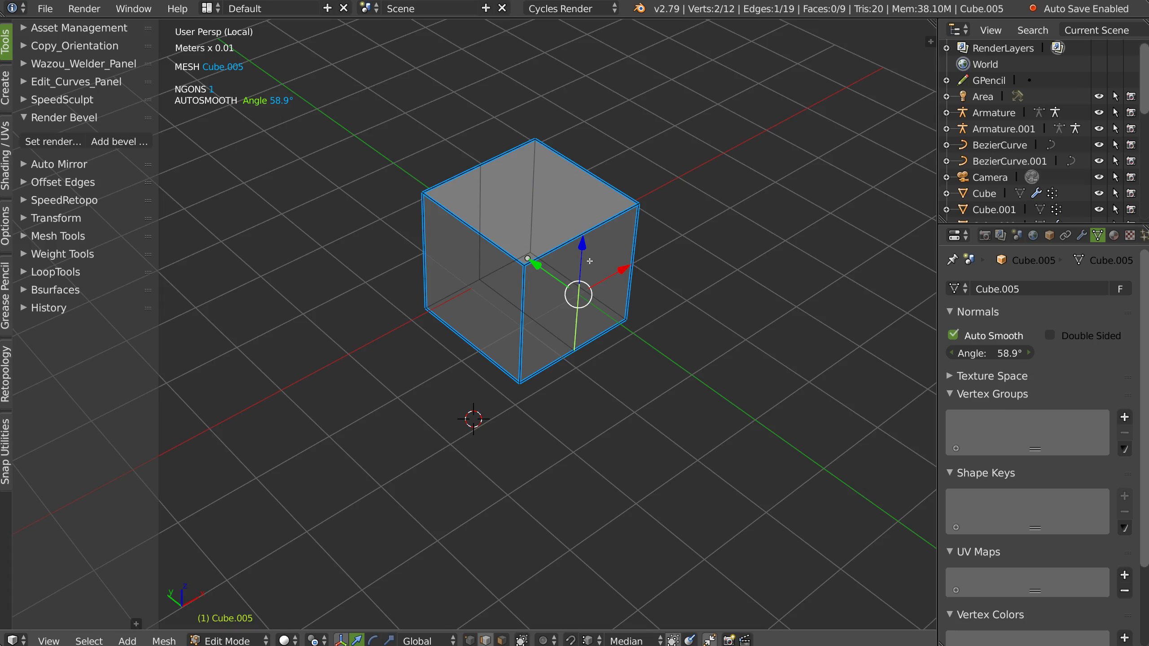
pyautogui.hotkey('ctrl', 'x')
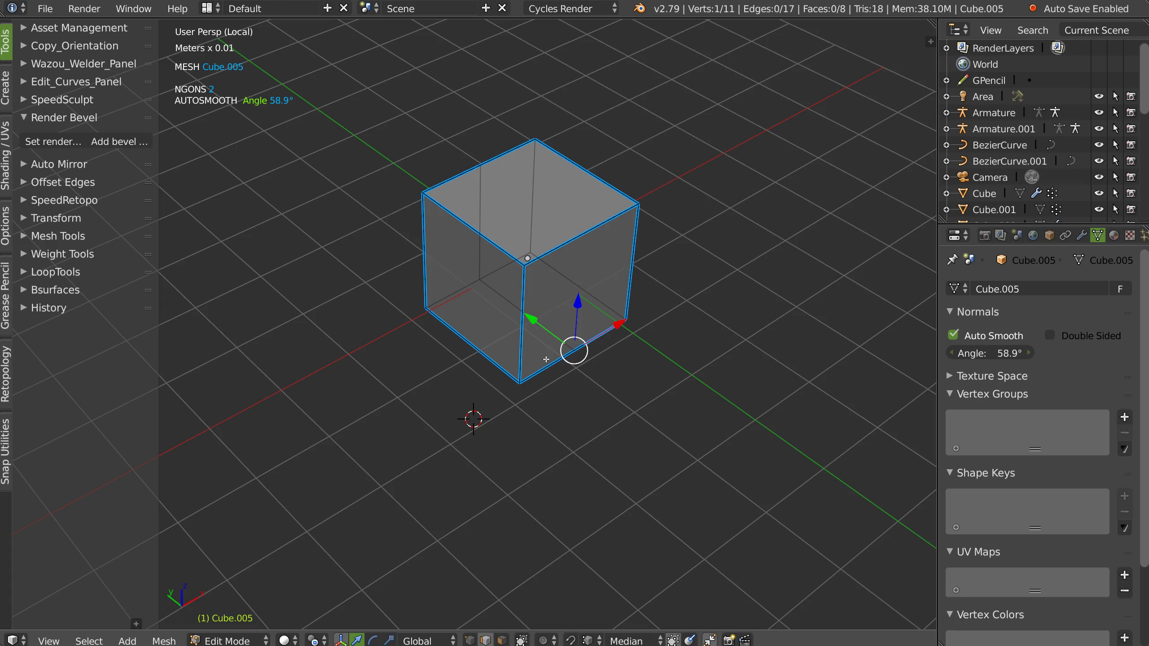
pyautogui.press('Tab')
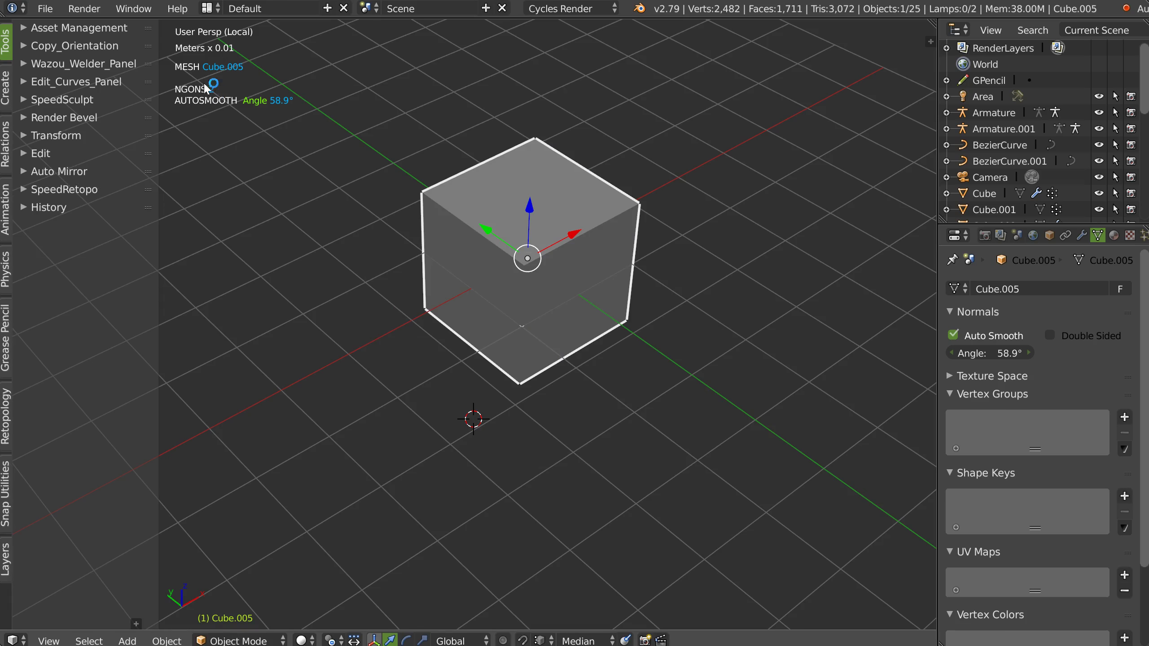
pyautogui.press('Tab')
pyautogui.press('Tab')
pyautogui.moveTo(455, 224); pyautogui.dragTo(523, 155, button='middle')
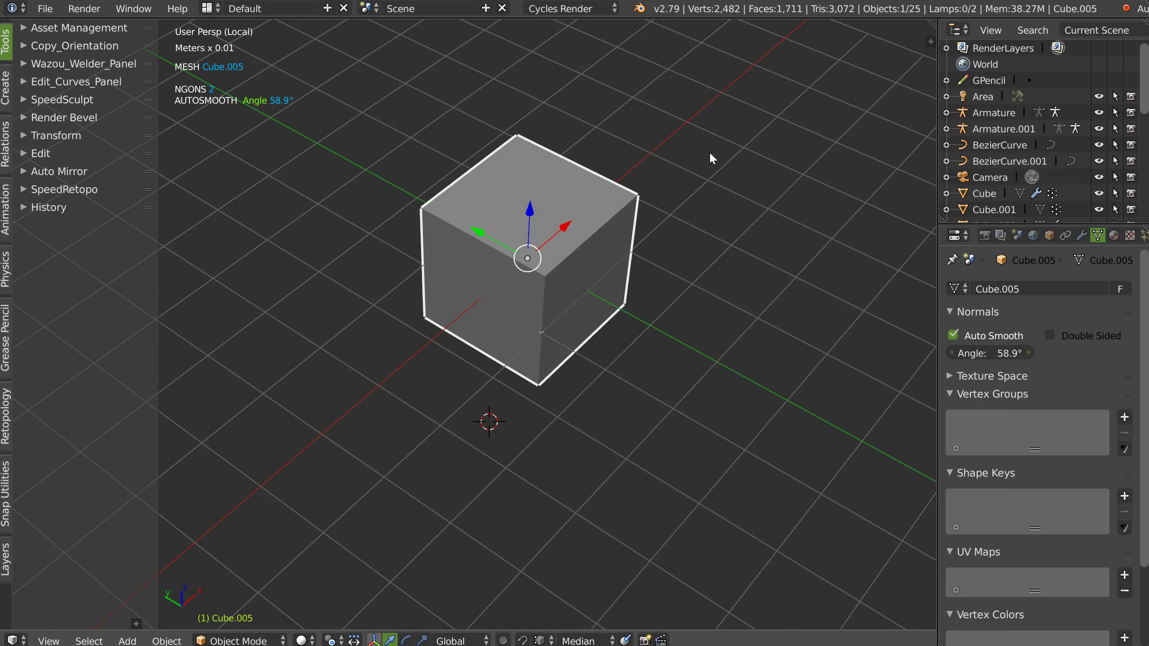
pyautogui.moveTo(375, 144); pyautogui.dragTo(527, 304, button='middle')
# Select the cube's n-gons in Edit Mode and run Clean Faces on them.
pyautogui.press('Tab')
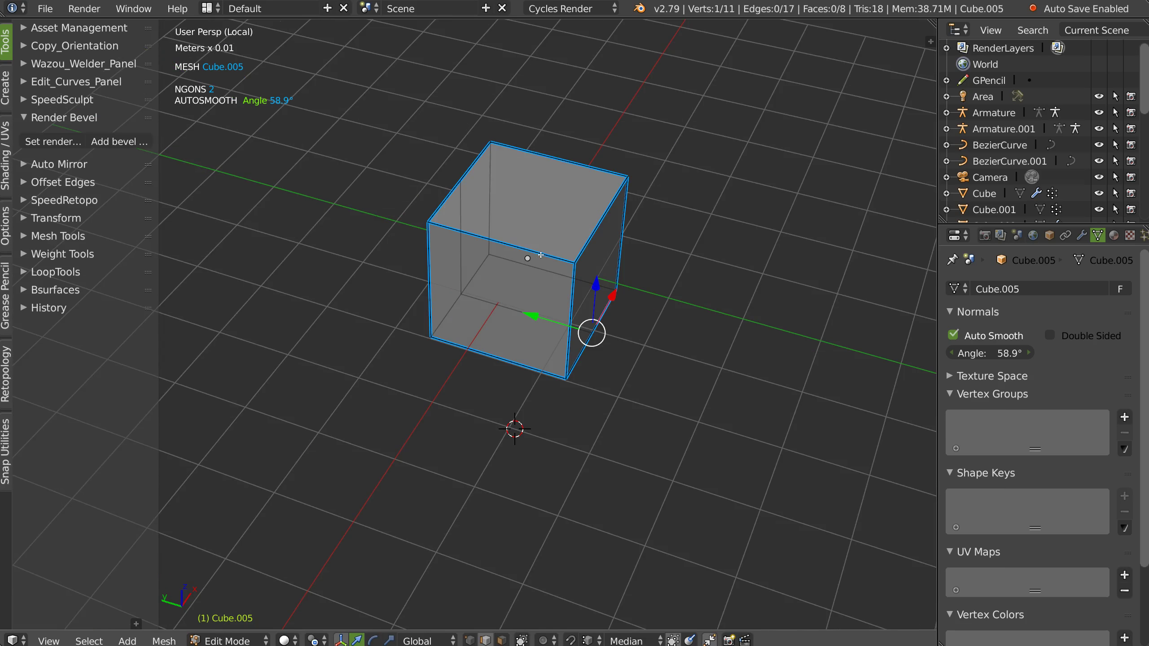
pyautogui.press('space')
pyautogui.click(422, 300)
pyautogui.moveTo(536, 275); pyautogui.dragTo(487, 271, button='middle')
pyautogui.press('space')
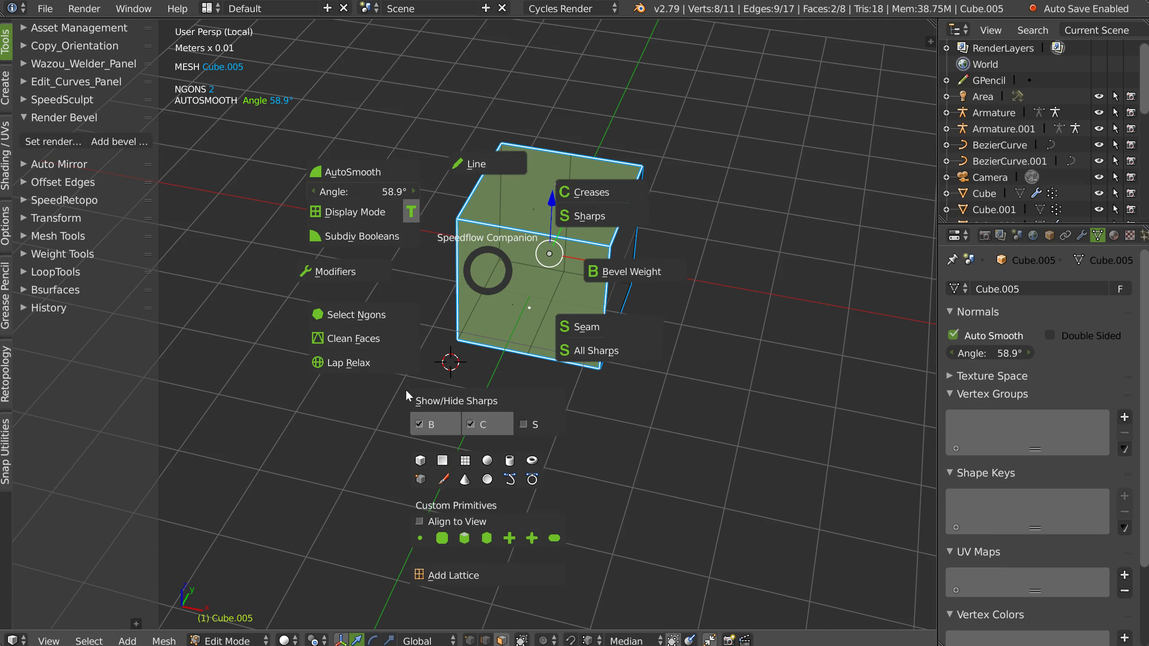
pyautogui.click(359, 343)
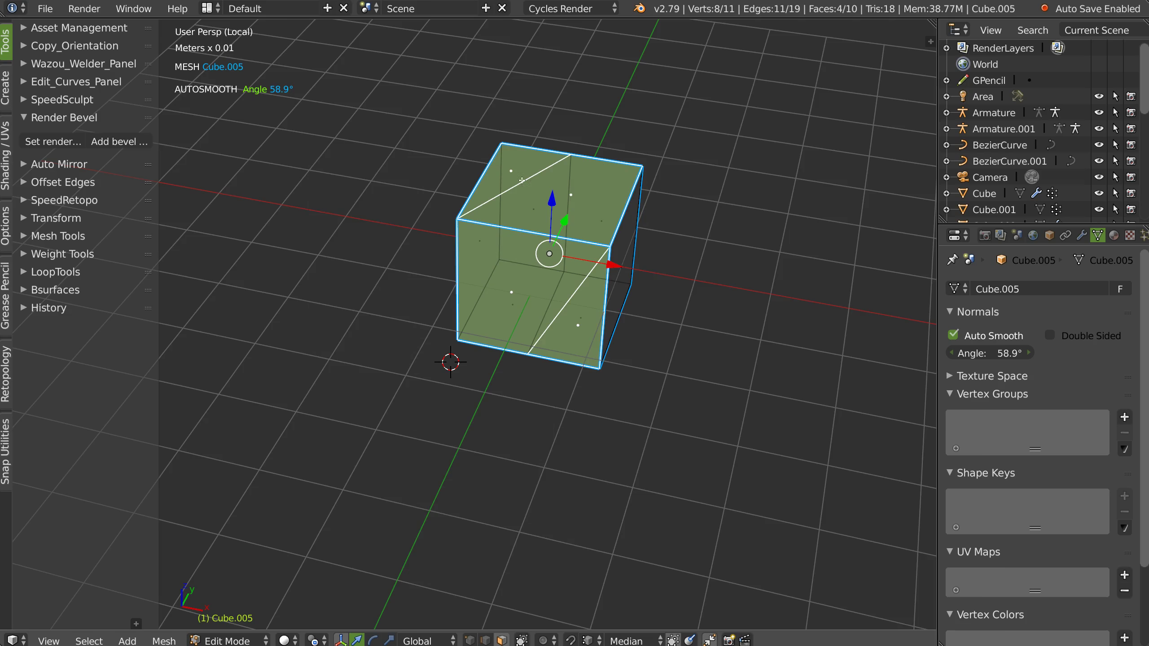
# Dissolve the two diagonal edges on the cube's top and side faces.
pyautogui.press('a')
pyautogui.rightClick(578, 299)
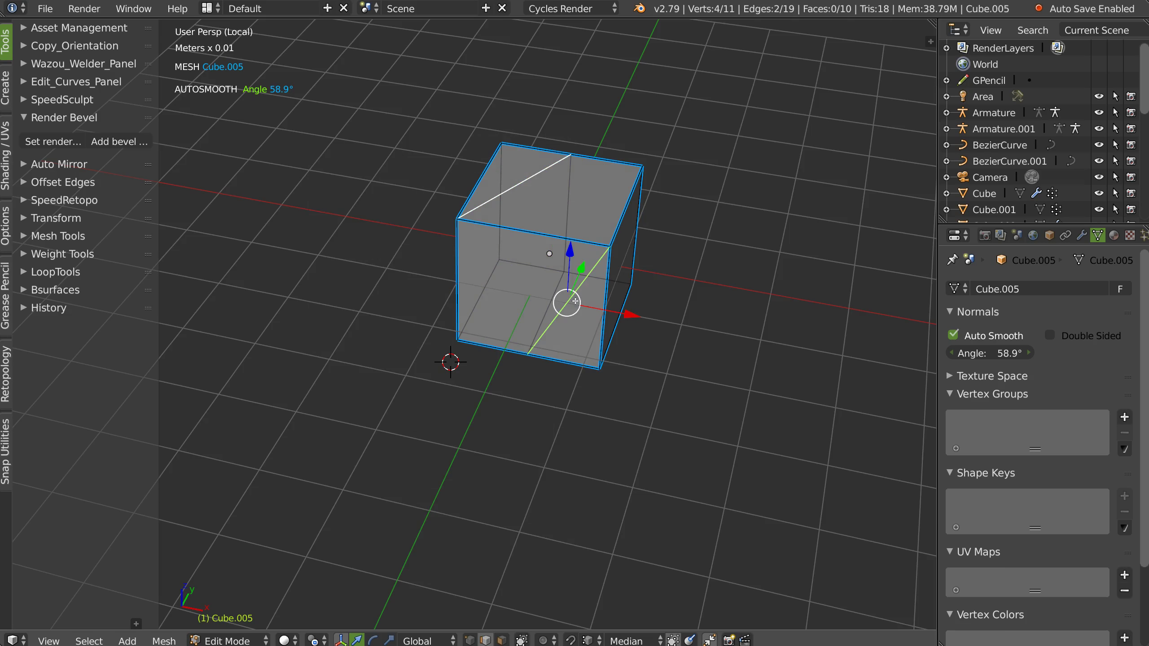
pyautogui.hotkey('ctrl', 'x')
# Connect the midpoint vertices on the far top edge and near bottom edge across the cube's two n-gon faces.
pyautogui.press('Tab')
pyautogui.rightClick(557, 162)
pyautogui.press('Tab')
pyautogui.rightClick(584, 163)
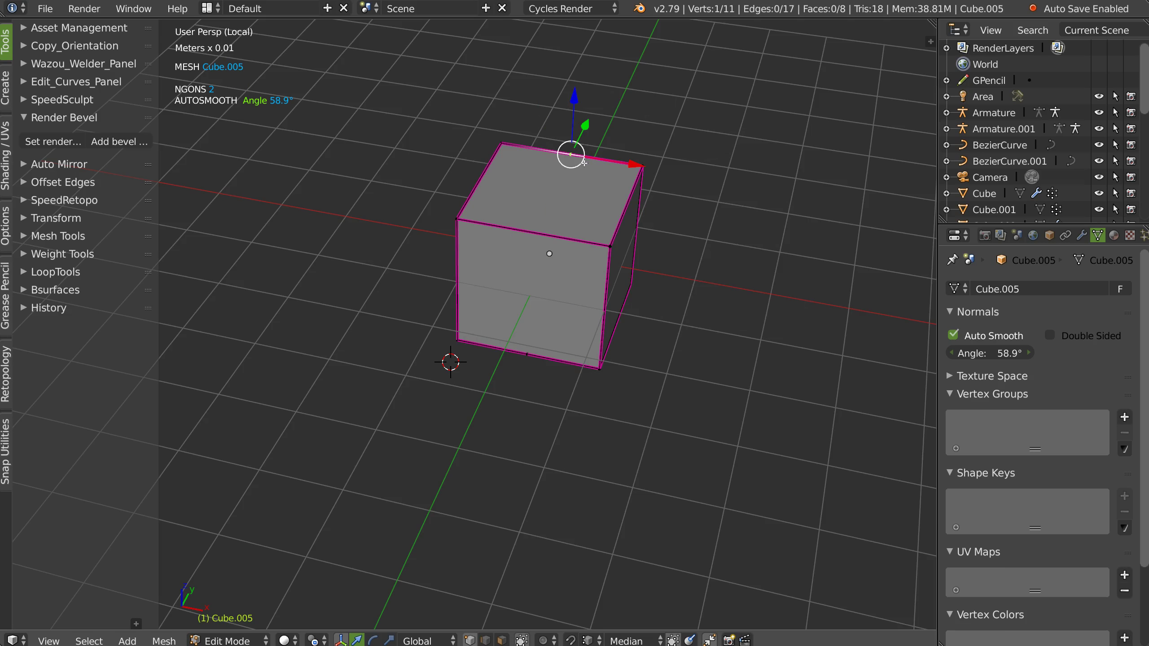
pyautogui.keyDown('shift'); pyautogui.rightClick(526, 359); pyautogui.keyUp('shift')
pyautogui.press('w')
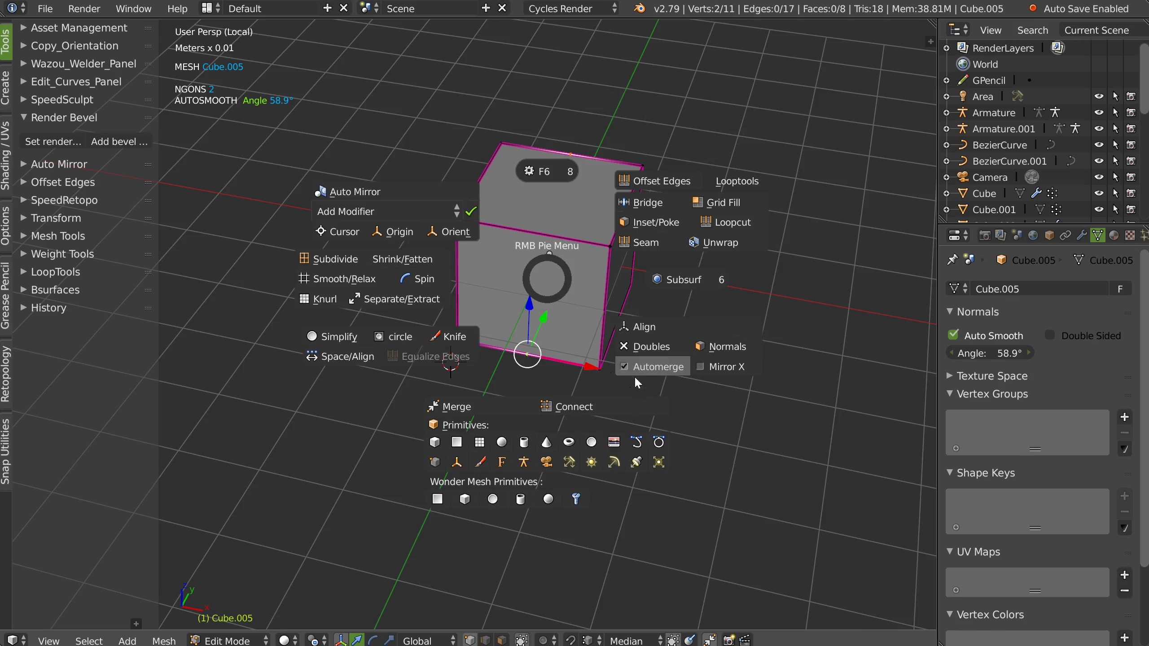
pyautogui.click(589, 402)
# Leave Edit Mode and turn off Auto Smooth for the cube mesh.
pyautogui.press('Tab')
pyautogui.moveTo(517, 321); pyautogui.dragTo(179, 91, button='middle')
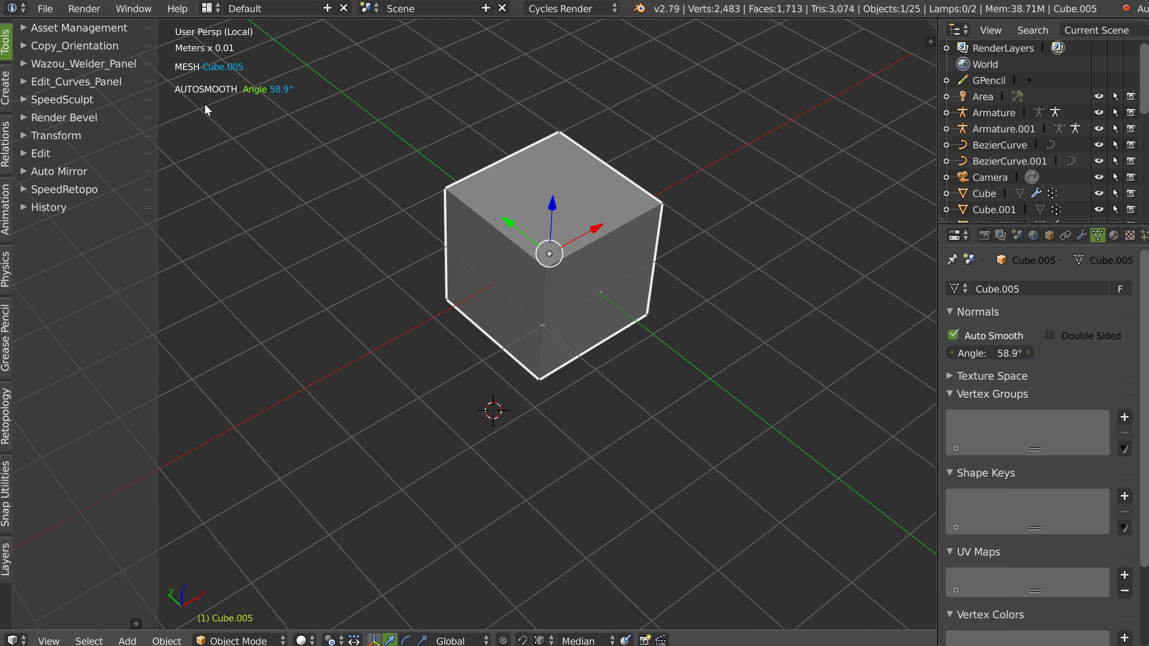
pyautogui.click(953, 336)
# Add a weight-limited Bevel modifier to the cube with width about 0.13, 4 segments and profile 0.7.
pyautogui.moveTo(526, 231)
pyautogui.mouseDown(button='middle')
pyautogui.moveTo(574, 227)
pyautogui.moveTo(516, 228)
pyautogui.mouseUp(button='middle')
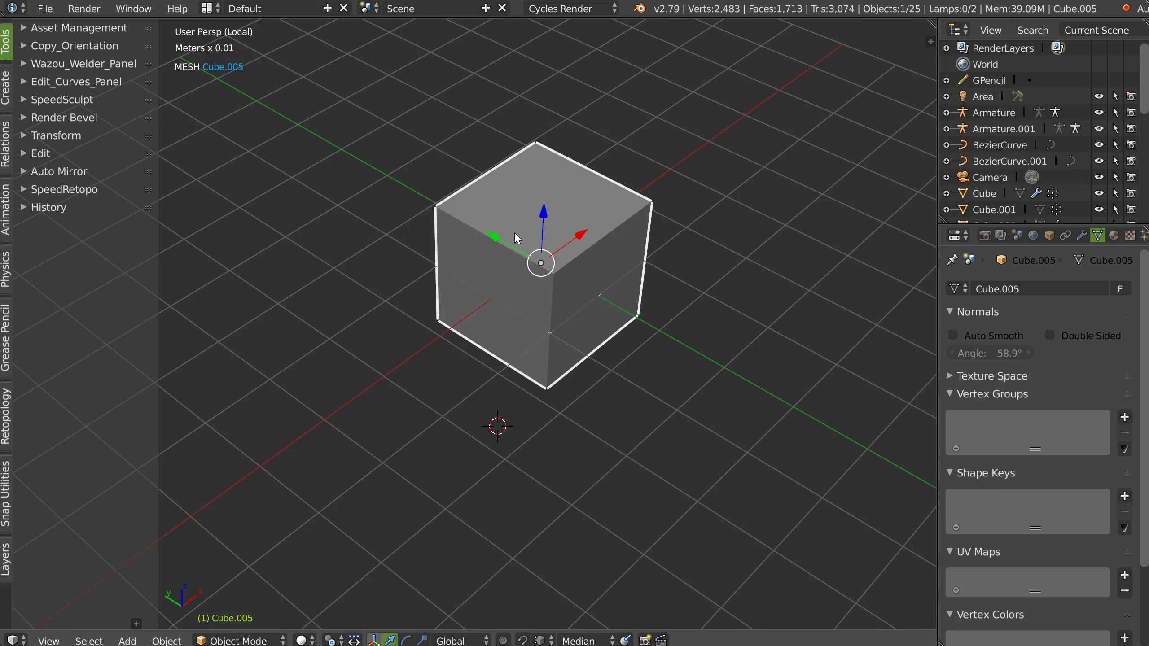
pyautogui.press('space')
pyautogui.click(656, 236)
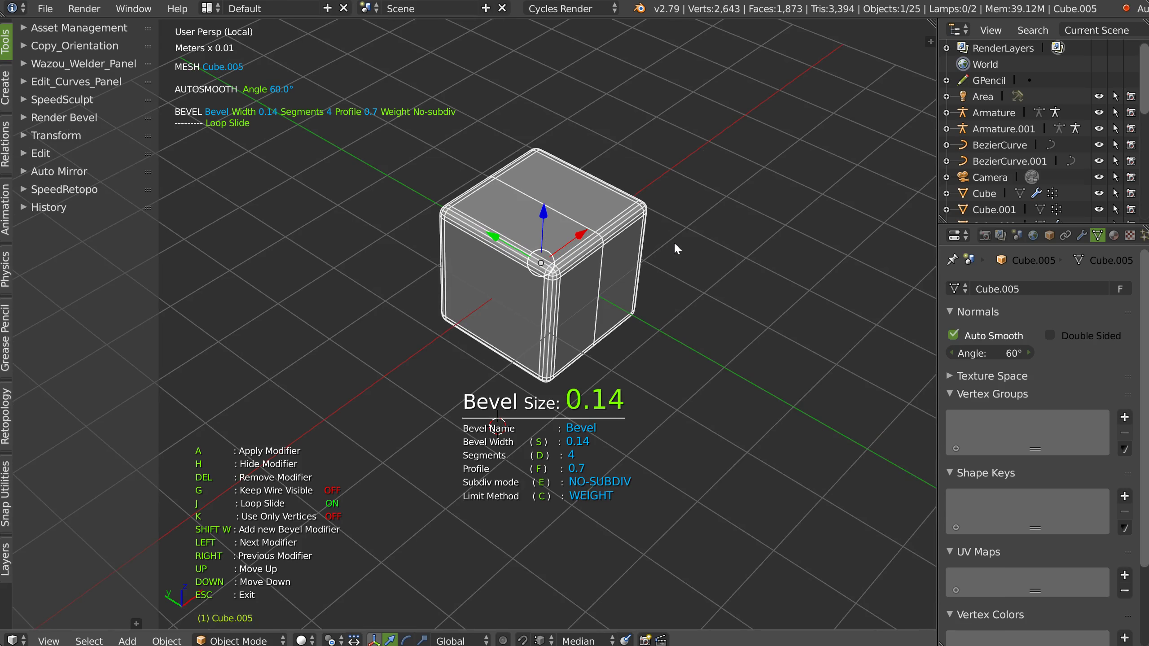
pyautogui.moveTo(673, 243); pyautogui.dragTo(298, 107, button='middle')
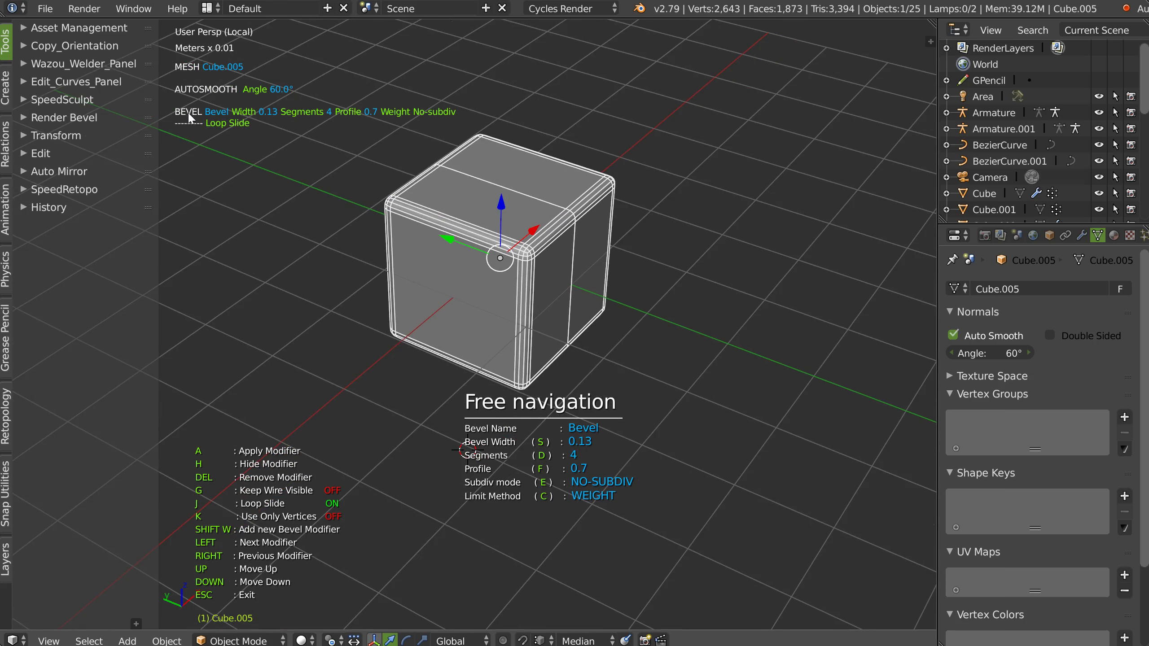
pyautogui.press('Escape')
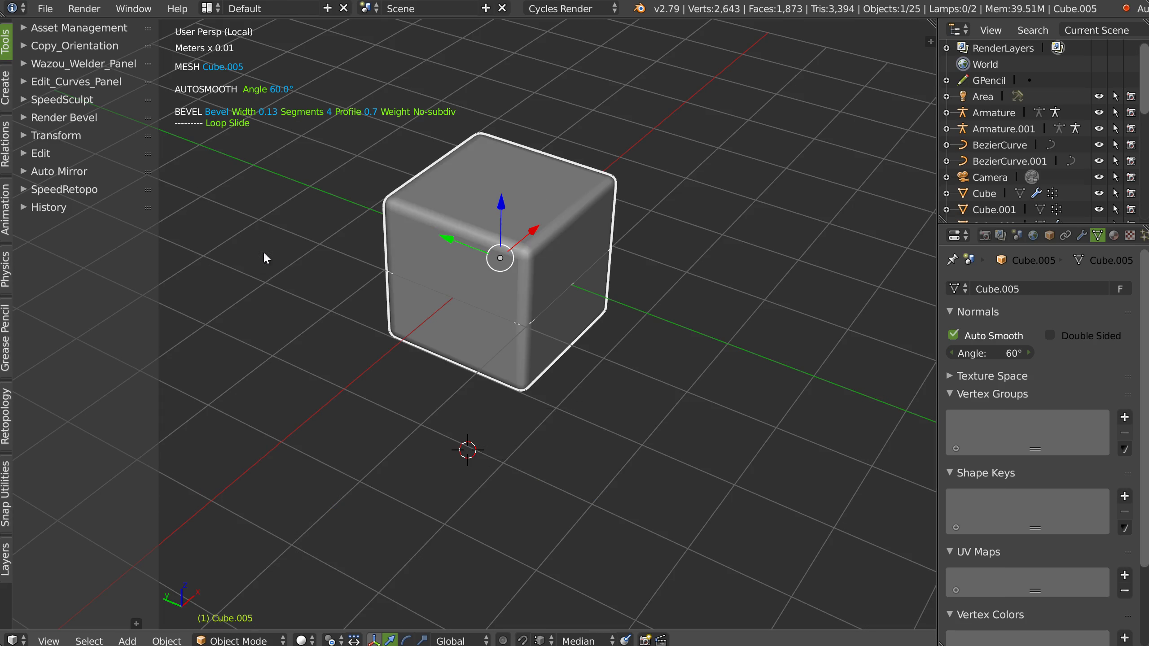
# Rename the cube's Bevel modifier to sjdsjdbjs and set its limit method to None.
pyautogui.click(1082, 235)
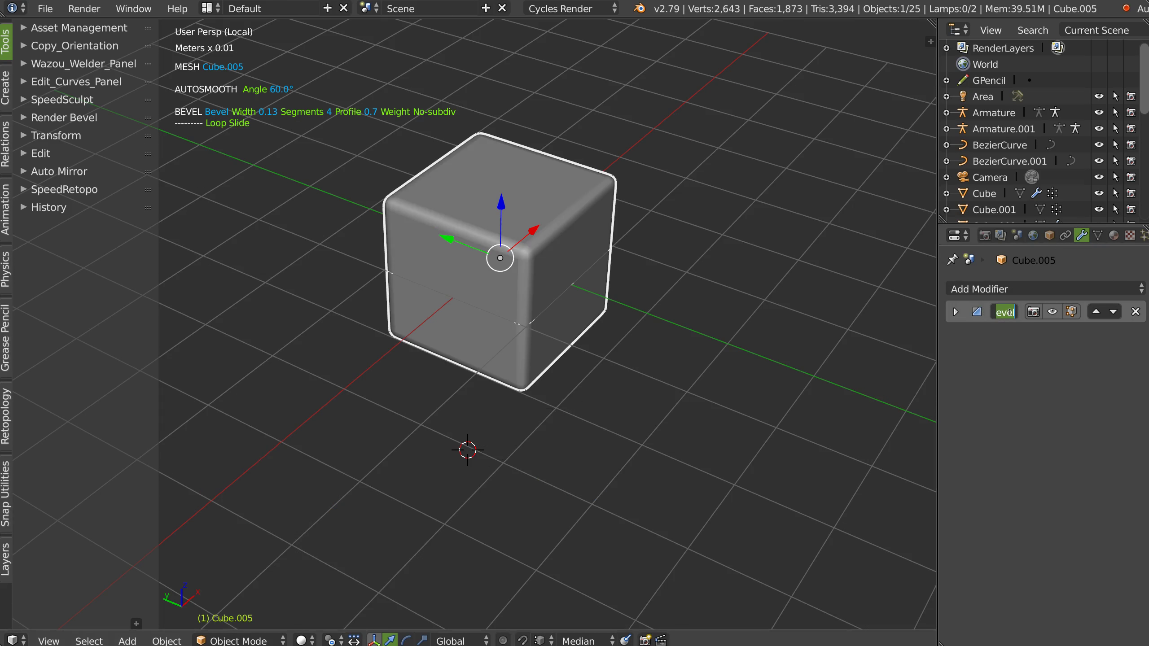
pyautogui.write('sjdsjdbjs')
pyautogui.press('Return')
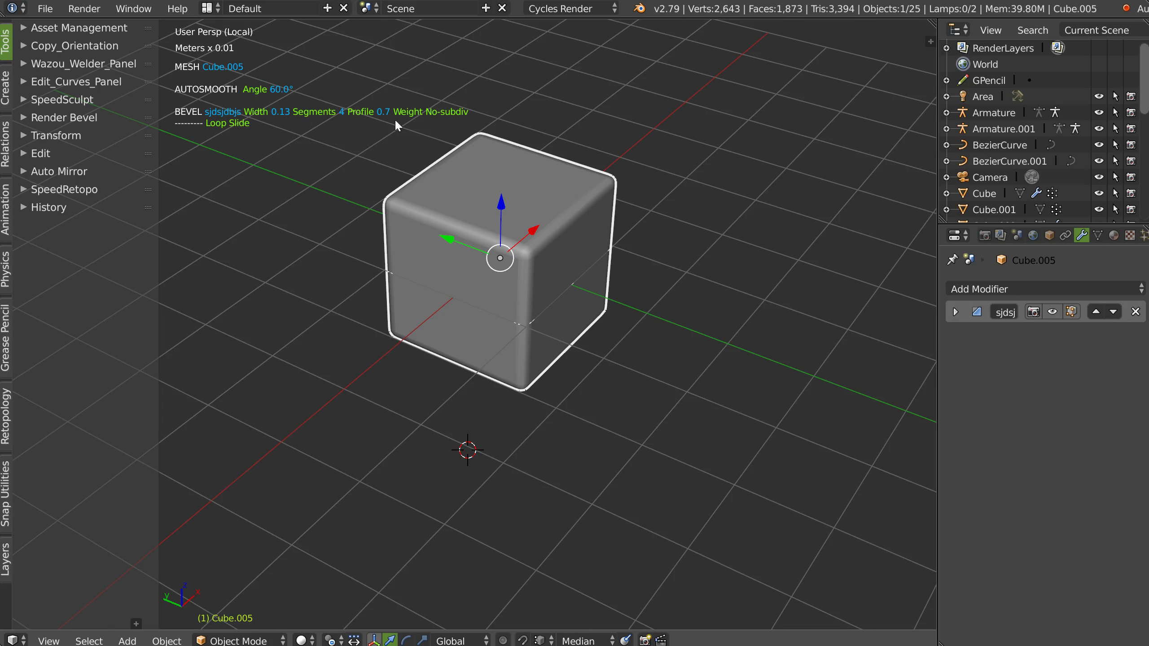
pyautogui.click(955, 312)
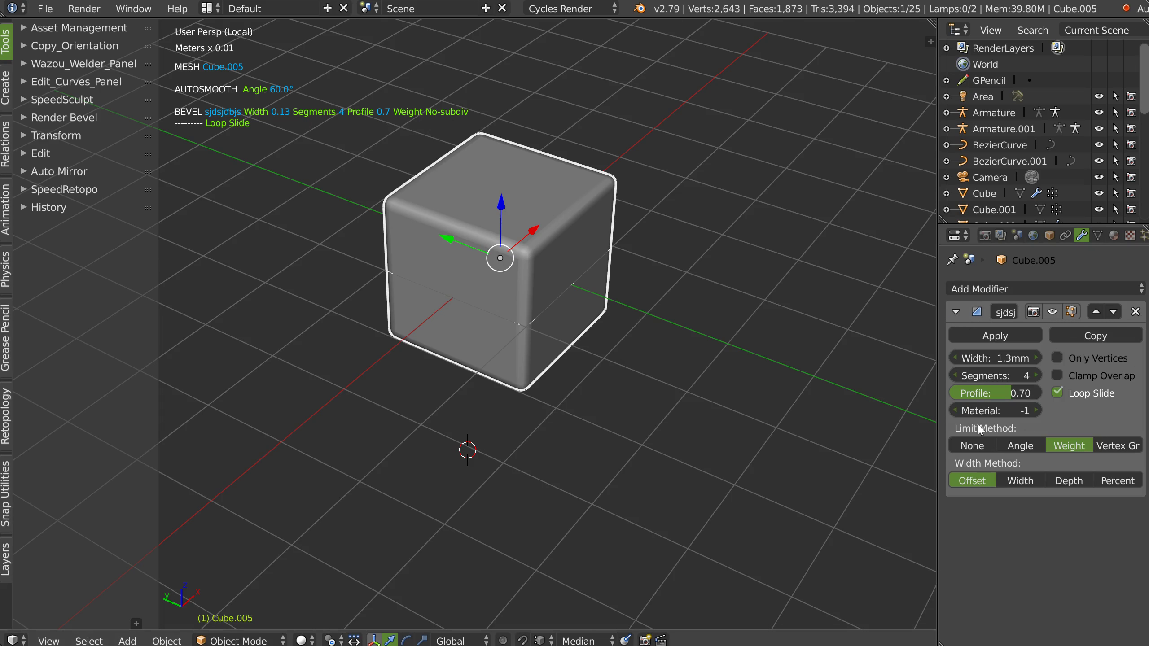
pyautogui.click(981, 445)
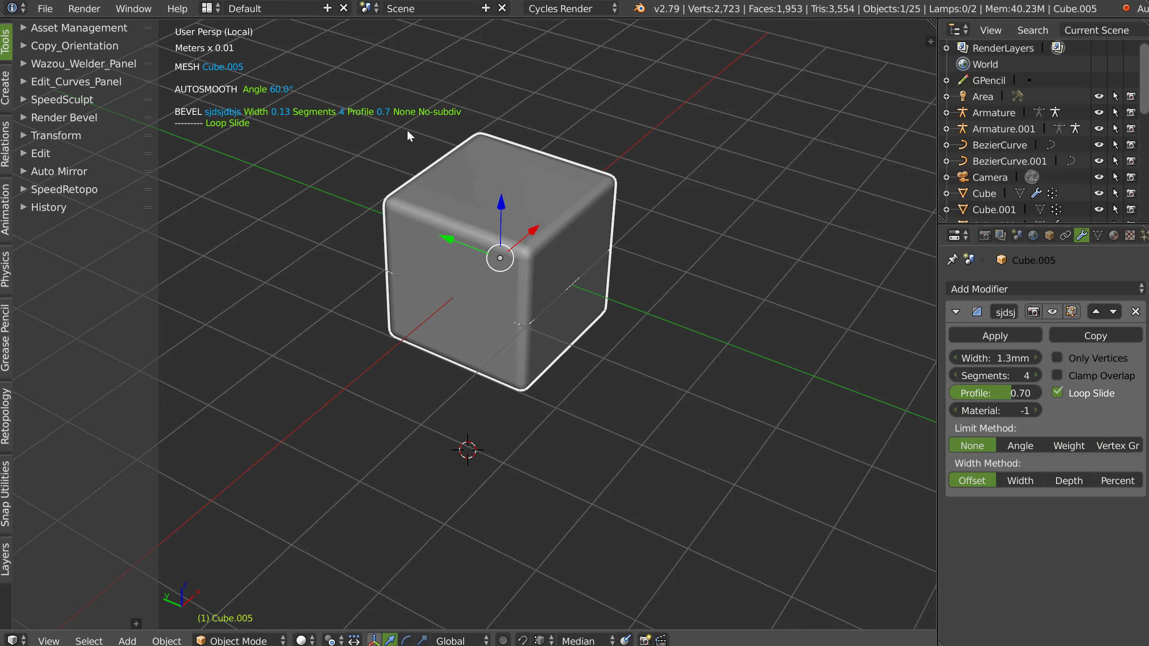
# Set the cube's bevel limit method to Angle and then Weight, and widen the bevel to about 0.24 with Speedflow.
pyautogui.click(1020, 445)
pyautogui.click(1068, 446)
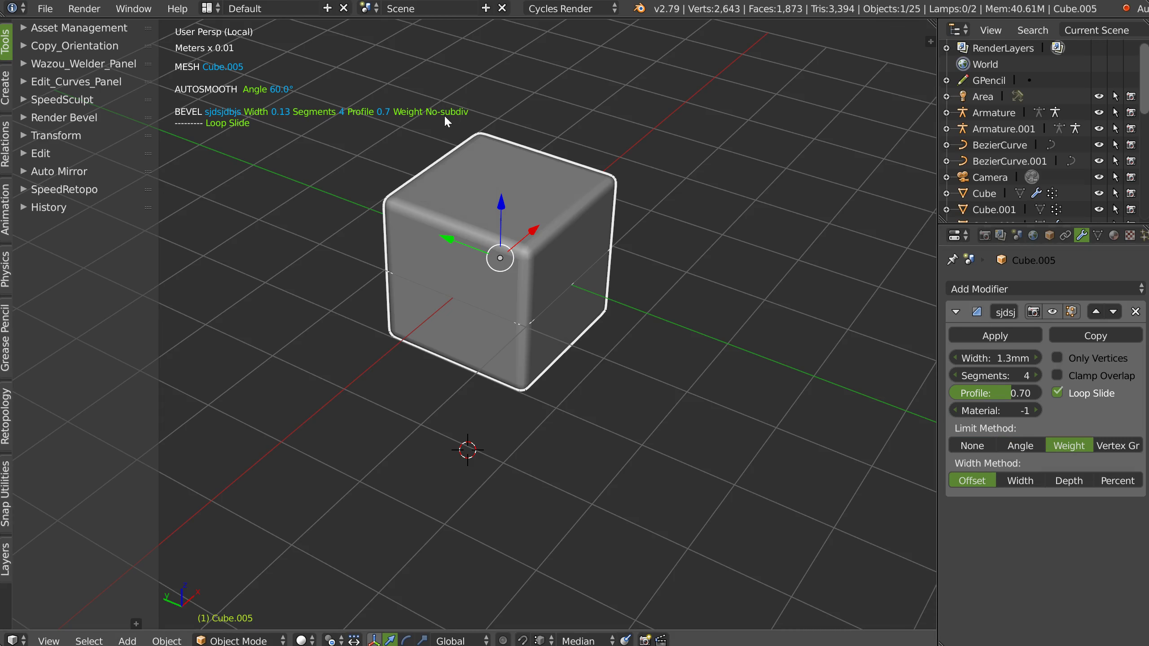
pyautogui.moveTo(444, 116); pyautogui.dragTo(457, 143, button='middle')
pyautogui.press('space')
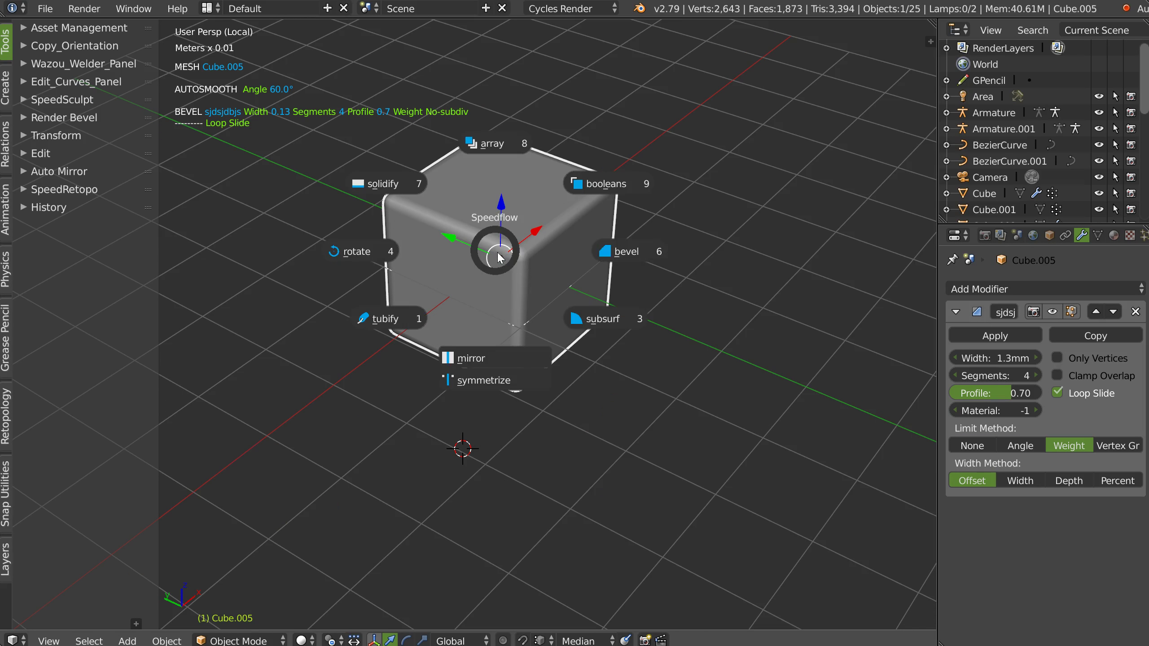
pyautogui.click(622, 257)
pyautogui.click(642, 260)
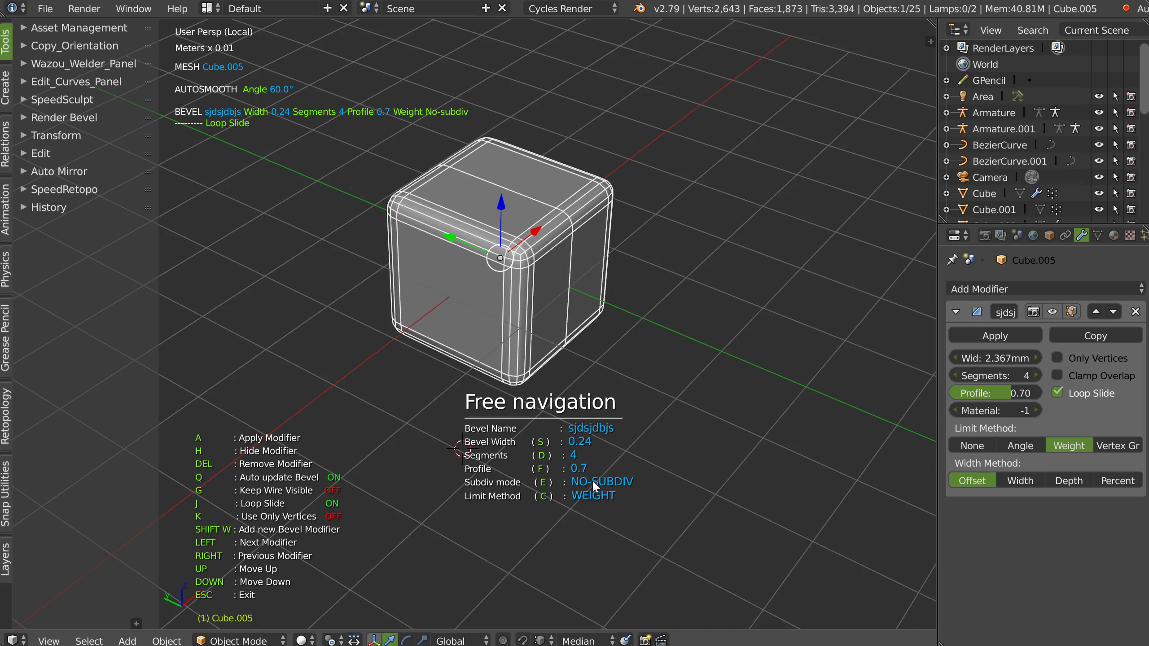
# Switch the bevel to Subdiv mode with width about 0.31, 5 segments and profile about 0.87.
pyautogui.press('e')
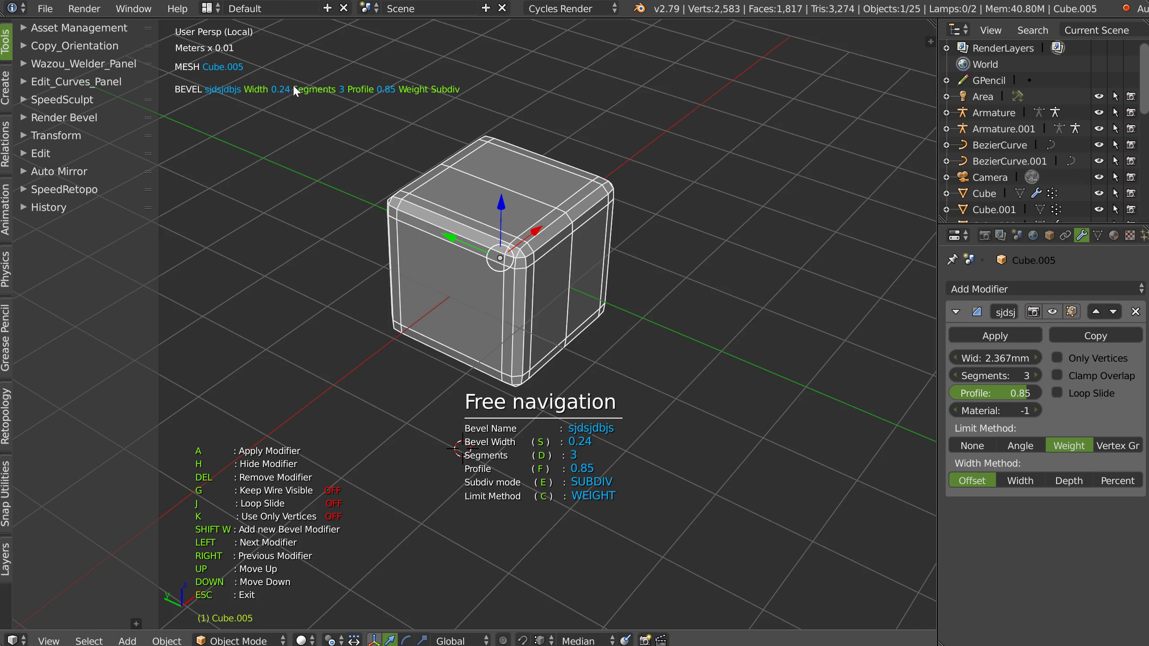
pyautogui.press('s')
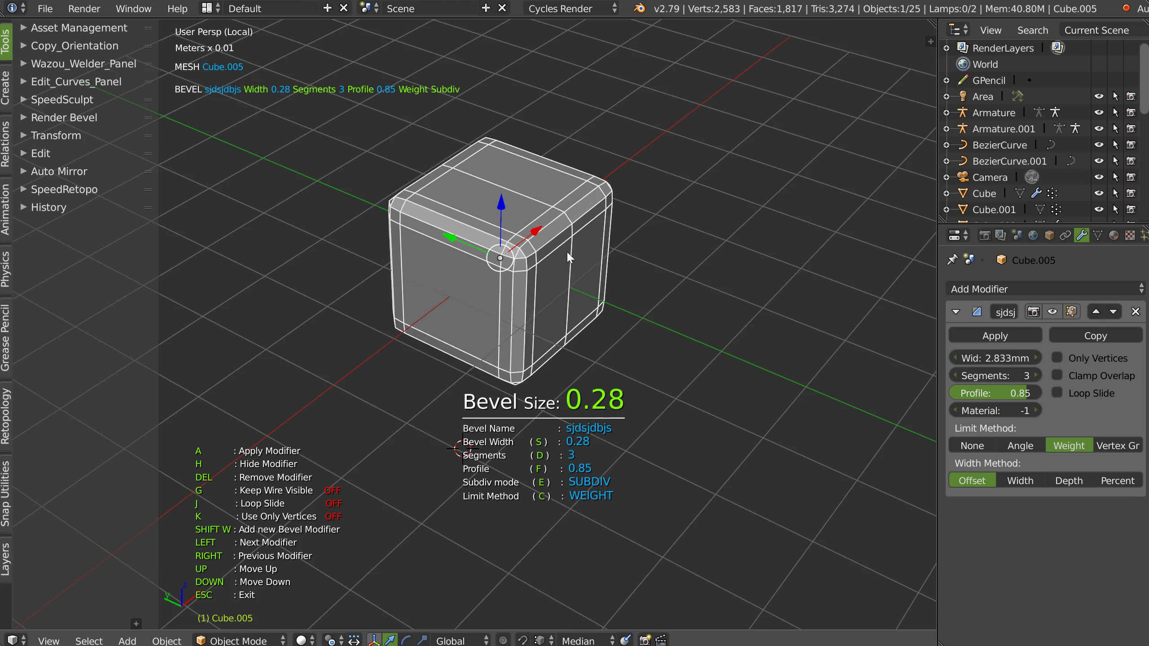
pyautogui.press('d')
pyautogui.scroll(3, 555, 249)
pyautogui.press('f')
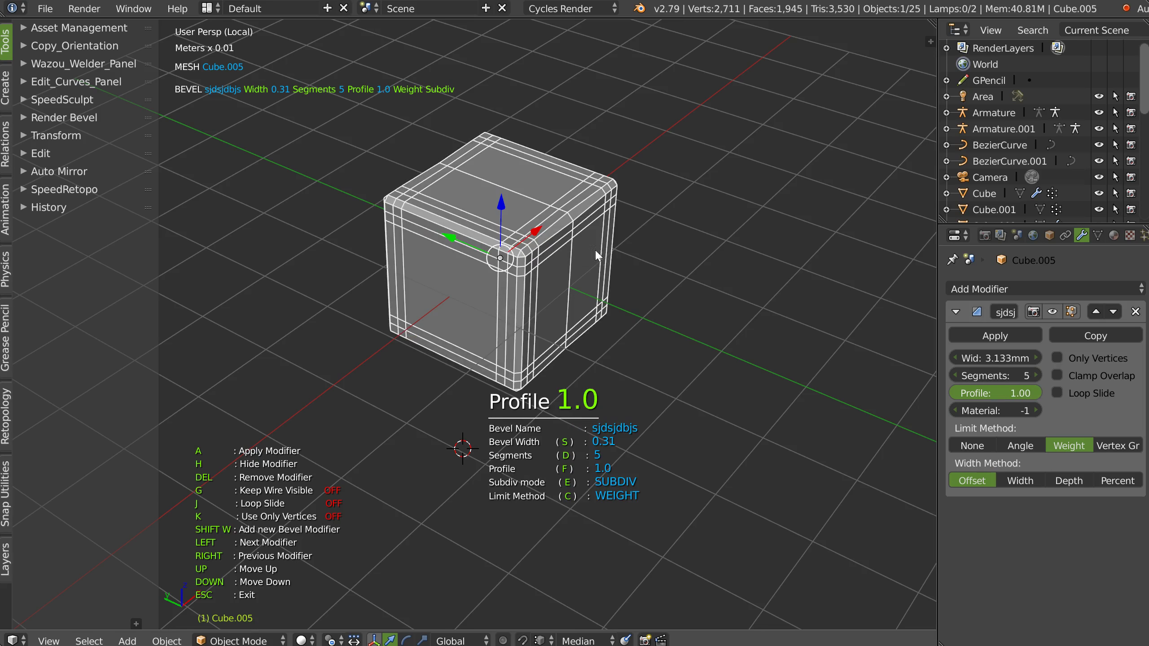
pyautogui.click(569, 258)
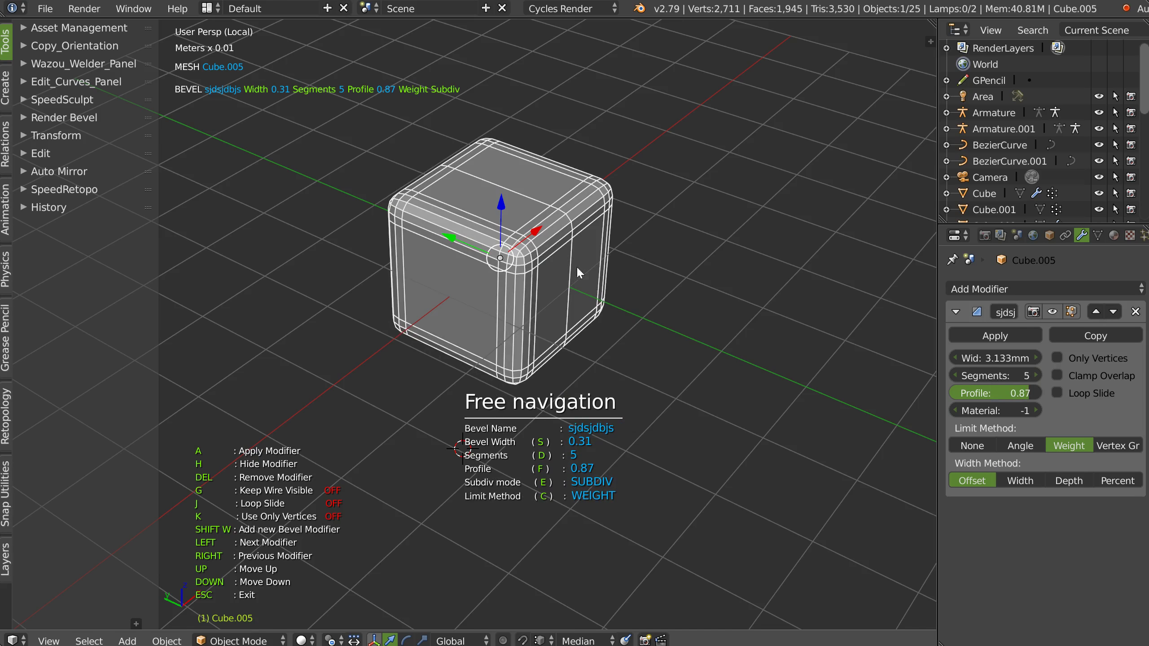
# Turn on Loop Slide and Only Vertices for the bevel and set its limit method to Angle.
pyautogui.press('j')
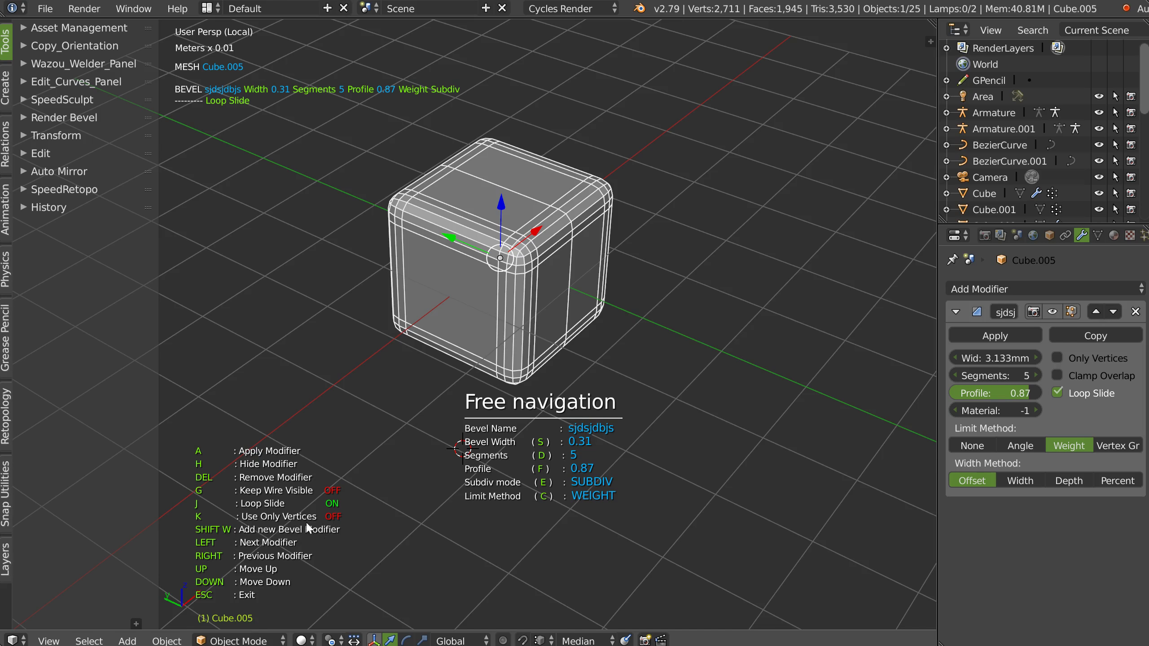
pyautogui.press('k')
pyautogui.press('c')
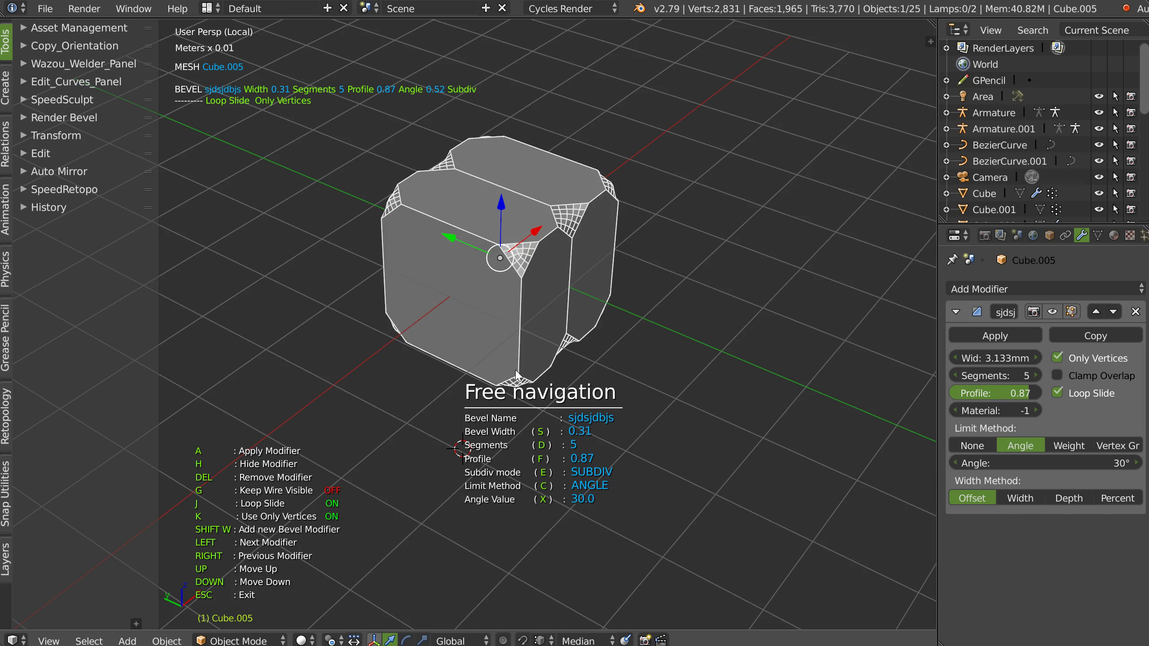
# Turn off Only Vertices, toggle Loop Slide off and on, and exit the Speedflow bevel editing.
pyautogui.press('k')
pyautogui.press('k')
pyautogui.press('k')
pyautogui.press('j')
pyautogui.press('j')
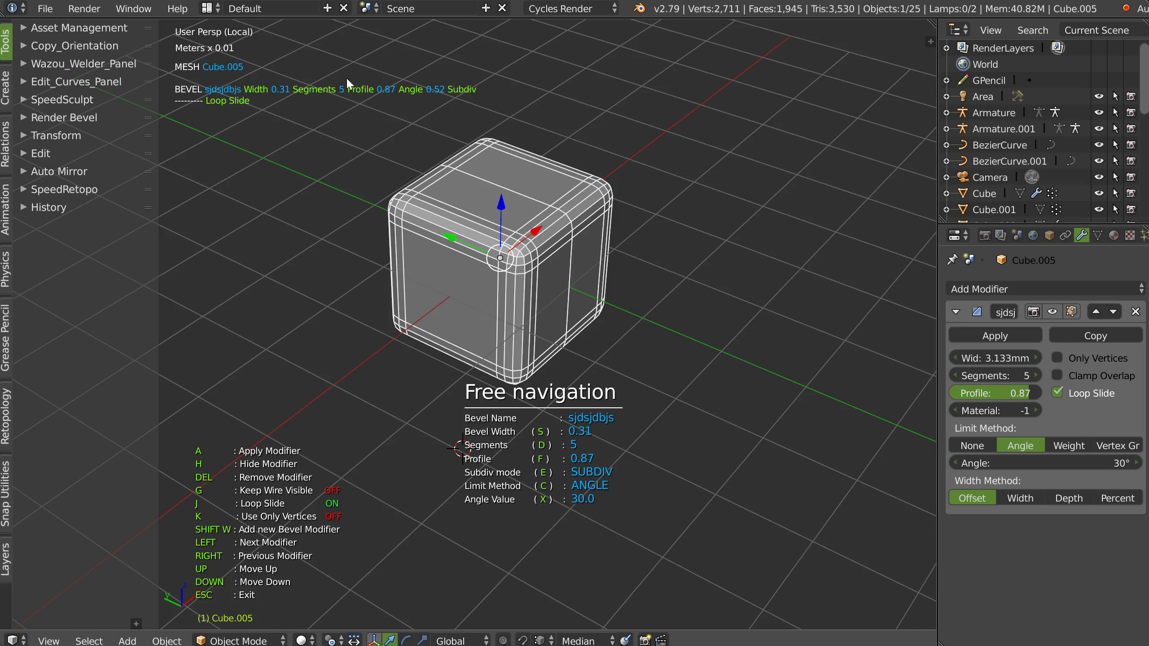
pyautogui.press('Escape')
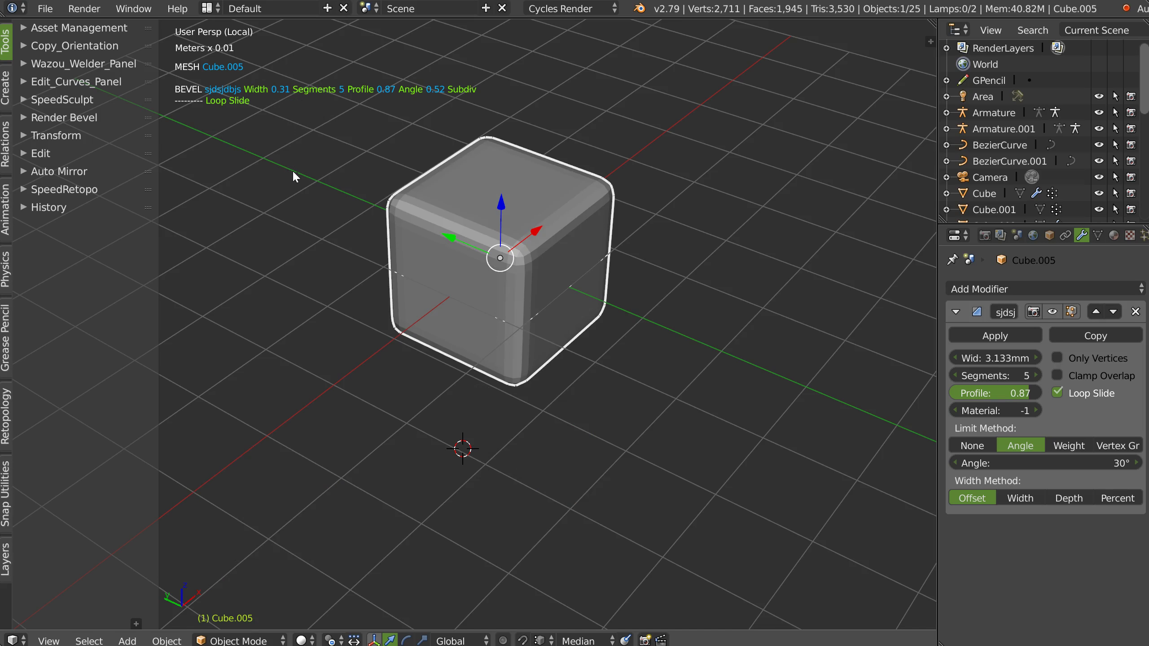
# Toggle the bevel's Only Vertices option on and off, and set its limit angle to 35°.
pyautogui.click(1057, 357)
pyautogui.click(1058, 356)
pyautogui.moveTo(998, 461); pyautogui.dragTo(1052, 463)
pyautogui.moveTo(483, 193); pyautogui.dragTo(491, 188, button='middle')
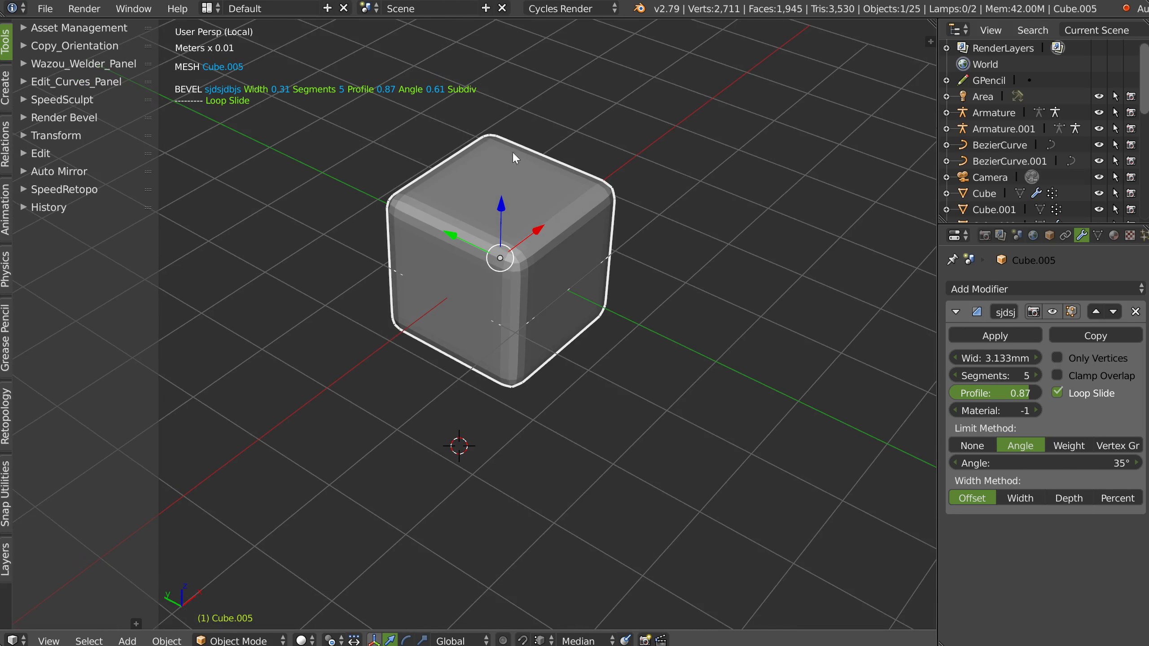
# Add an Array modifier to the cube and set its count to 4 with Speedflow.
pyautogui.click(996, 290)
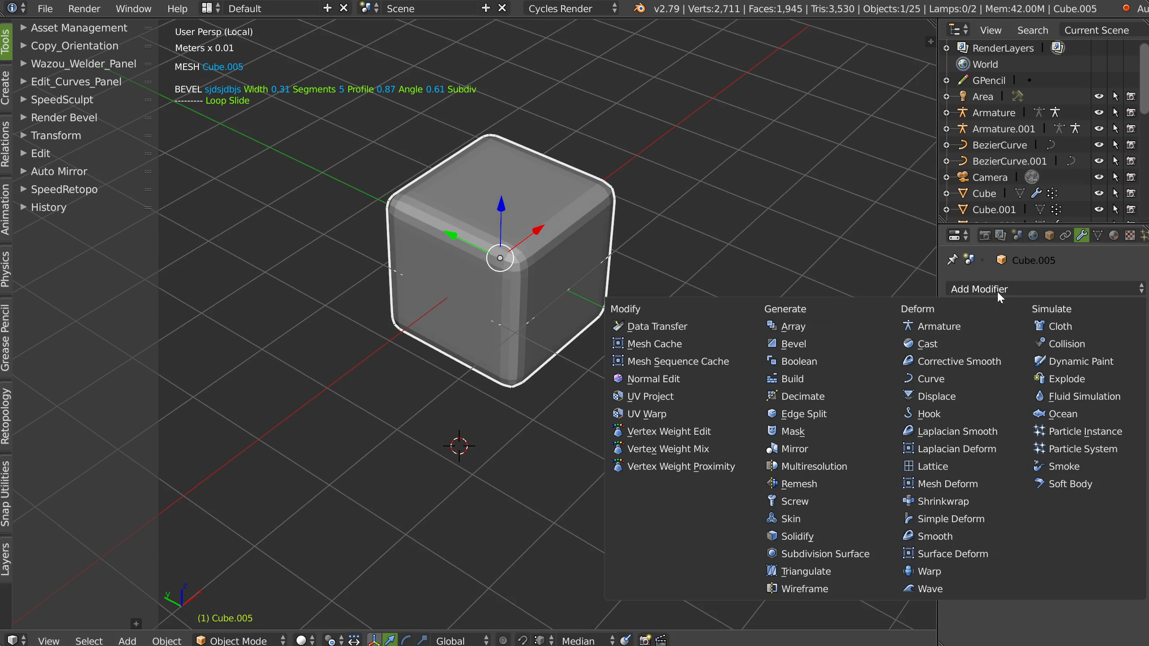
pyautogui.click(795, 325)
pyautogui.moveTo(595, 221); pyautogui.dragTo(525, 253, button='middle')
pyautogui.press('space')
pyautogui.click(520, 149)
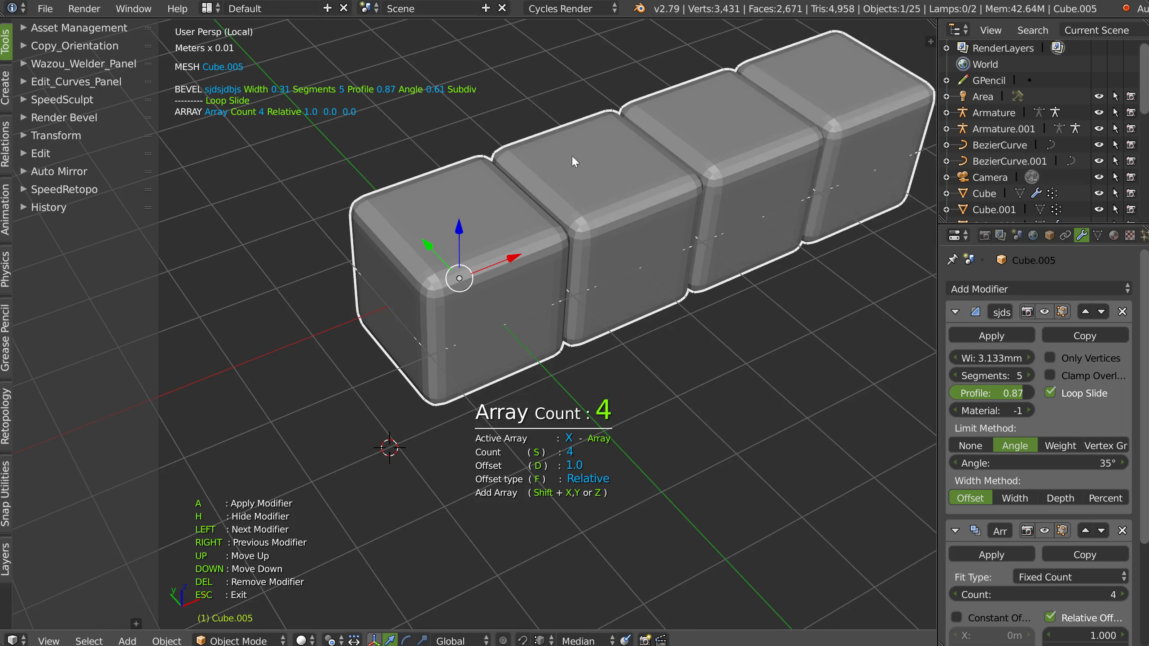
# Set the array's relative X offset to 1.04 and its count to 3.
pyautogui.press('d')
pyautogui.scroll(-2, 560, 167)
pyautogui.scroll(2, 588, 217)
pyautogui.scroll(-1, 599, 223)
pyautogui.moveTo(592, 228); pyautogui.dragTo(459, 322, button='middle')
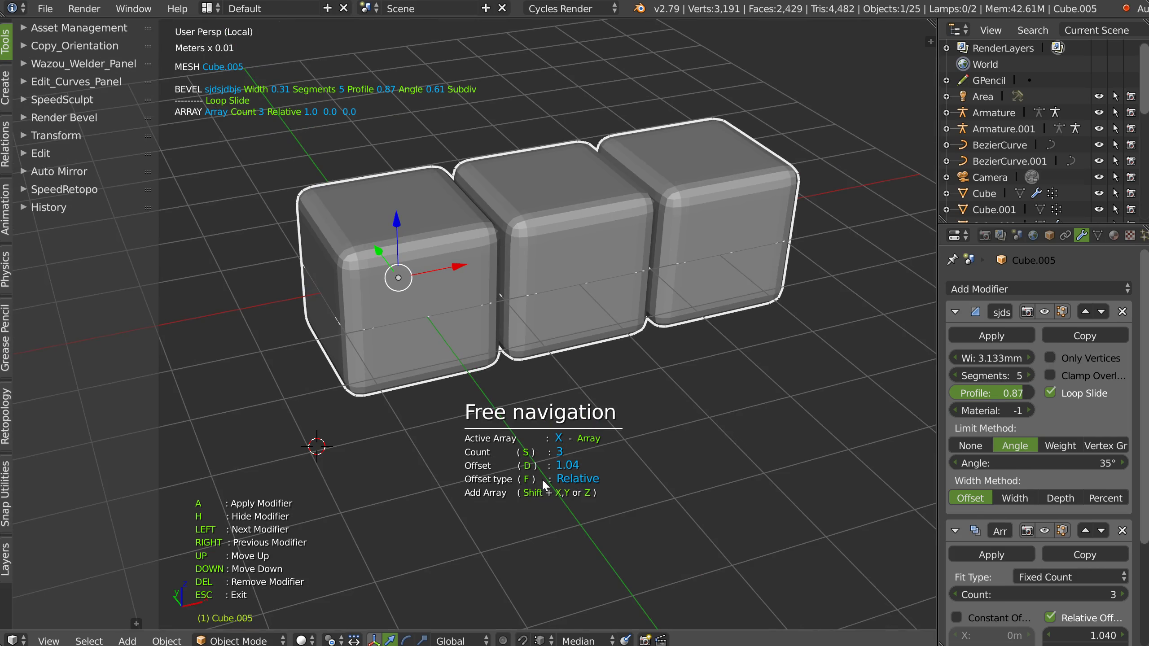
# Switch the array's offset type to Constant and back to Relative, and leave the Speedflow array editing.
pyautogui.press('f')
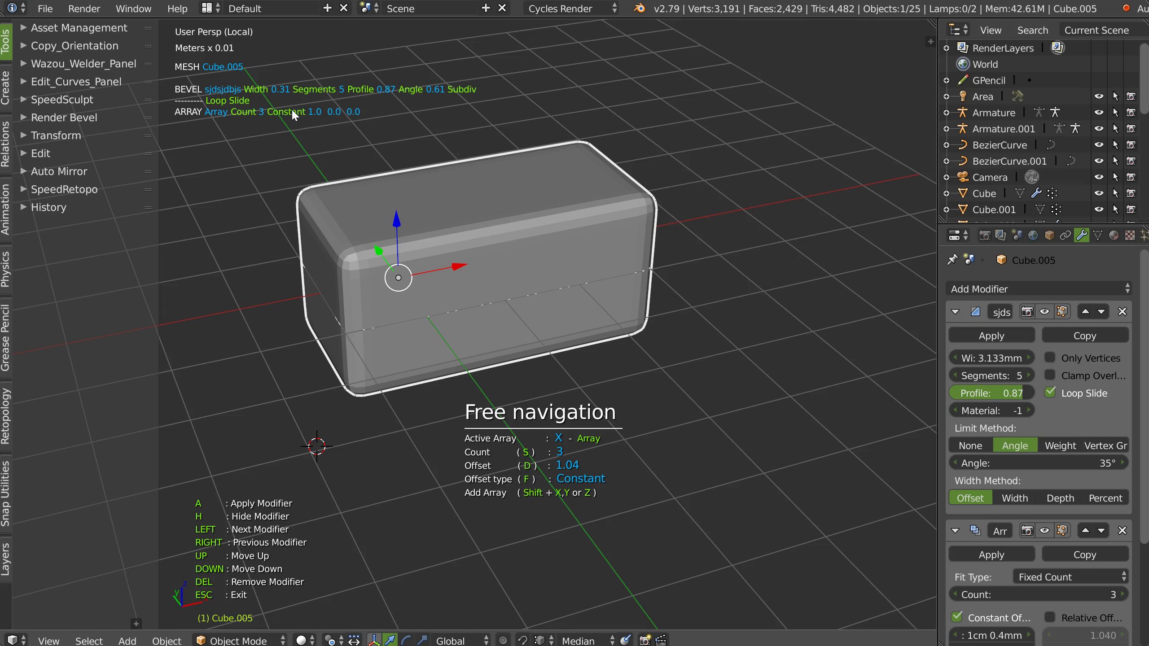
pyautogui.press('f')
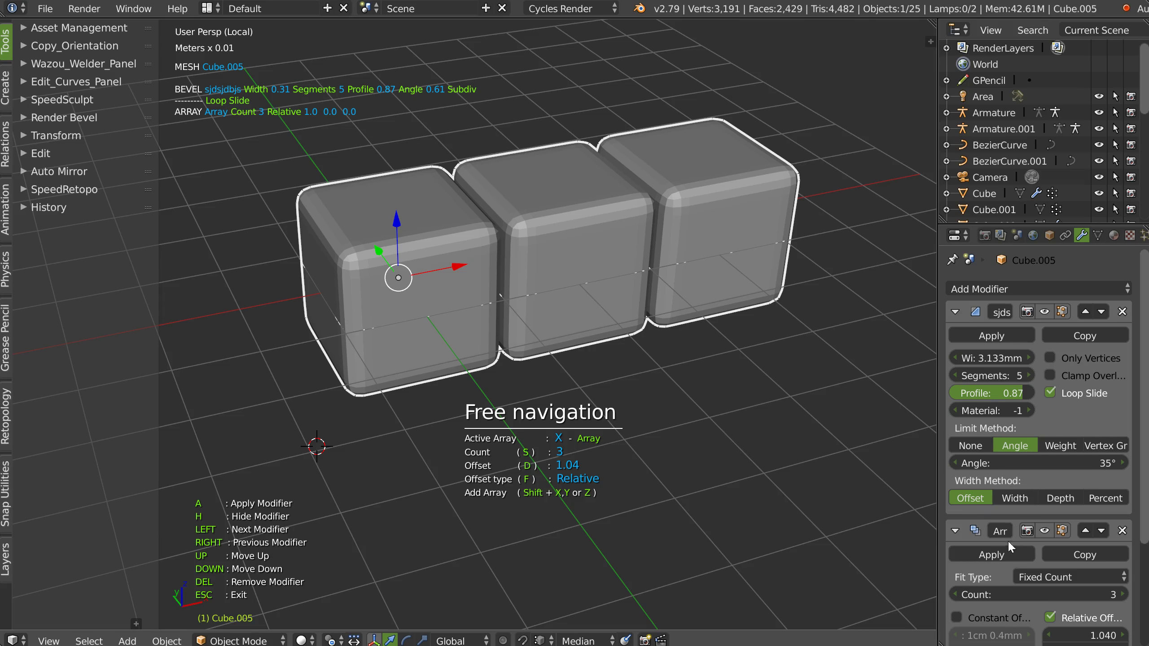
pyautogui.scroll(-5, 1007, 541)
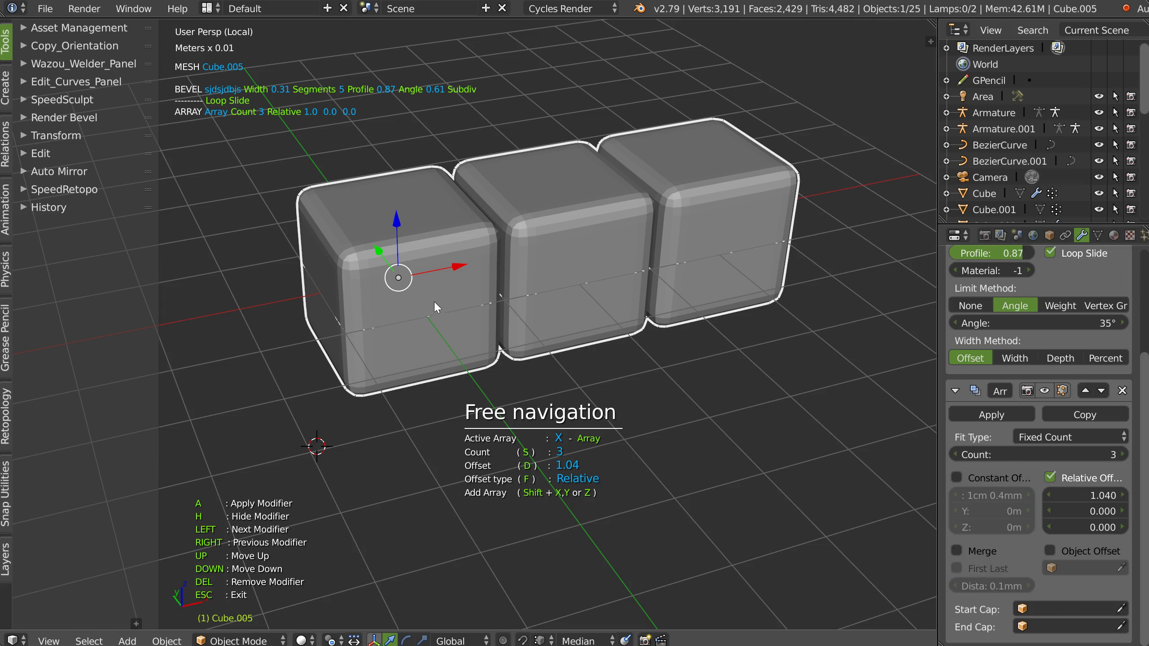
pyautogui.moveTo(375, 300); pyautogui.dragTo(433, 276, button='middle')
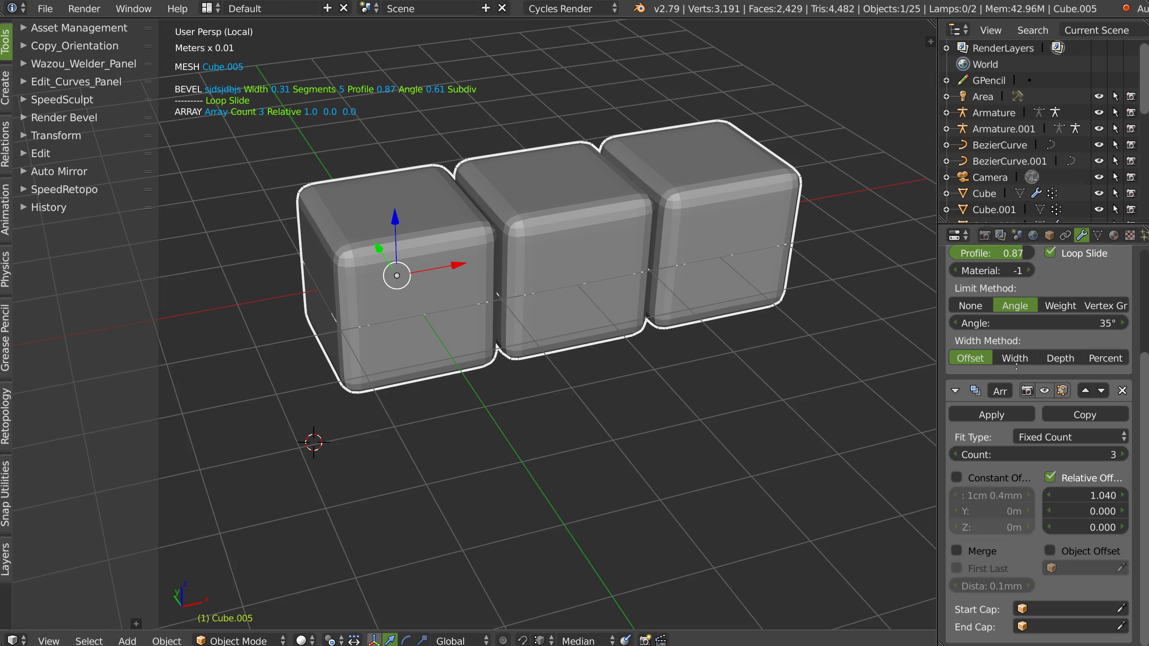
# Try merging the array copies with a 3.1 mm distance and First Last toggled, and turn Merge off.
pyautogui.click(963, 550)
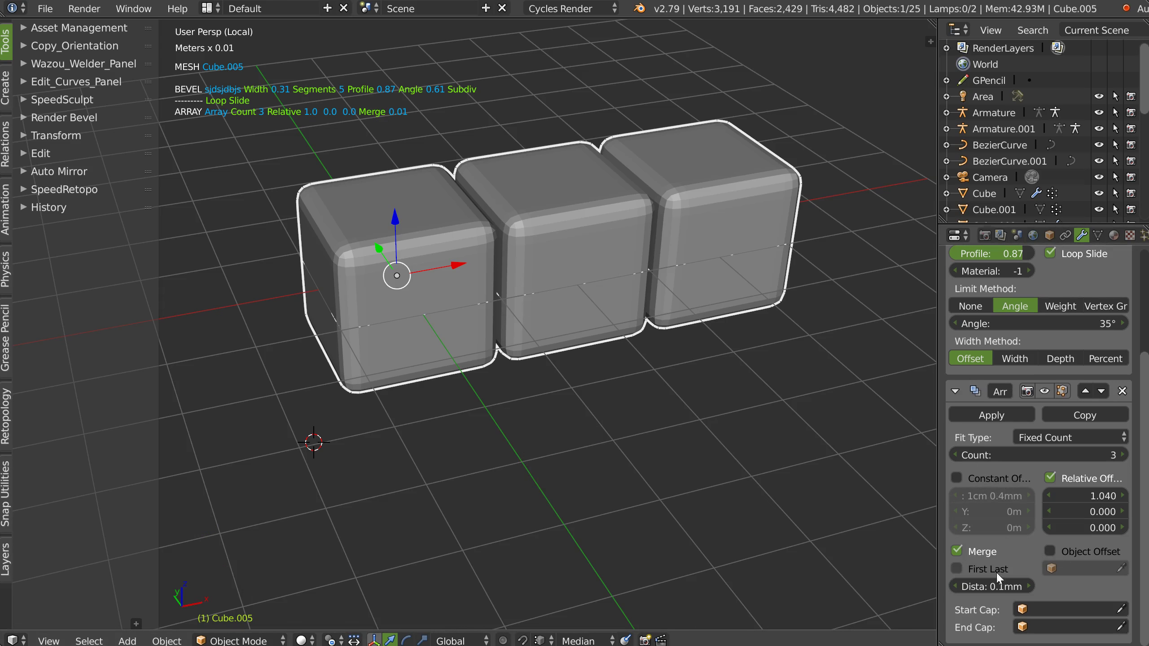
pyautogui.moveTo(986, 584); pyautogui.dragTo(1057, 545)
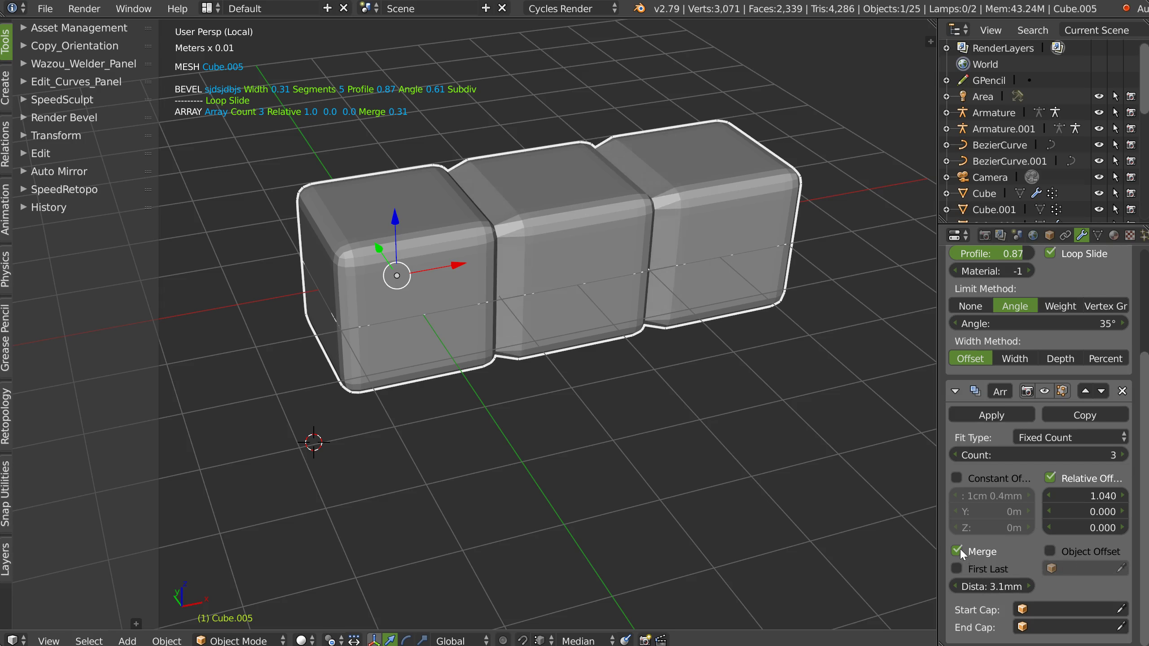
pyautogui.click(957, 568)
pyautogui.click(955, 569)
pyautogui.click(958, 550)
# Enable Object Offset on the array and assign Cube as the offset object, clearing and reassigning it once.
pyautogui.click(1049, 551)
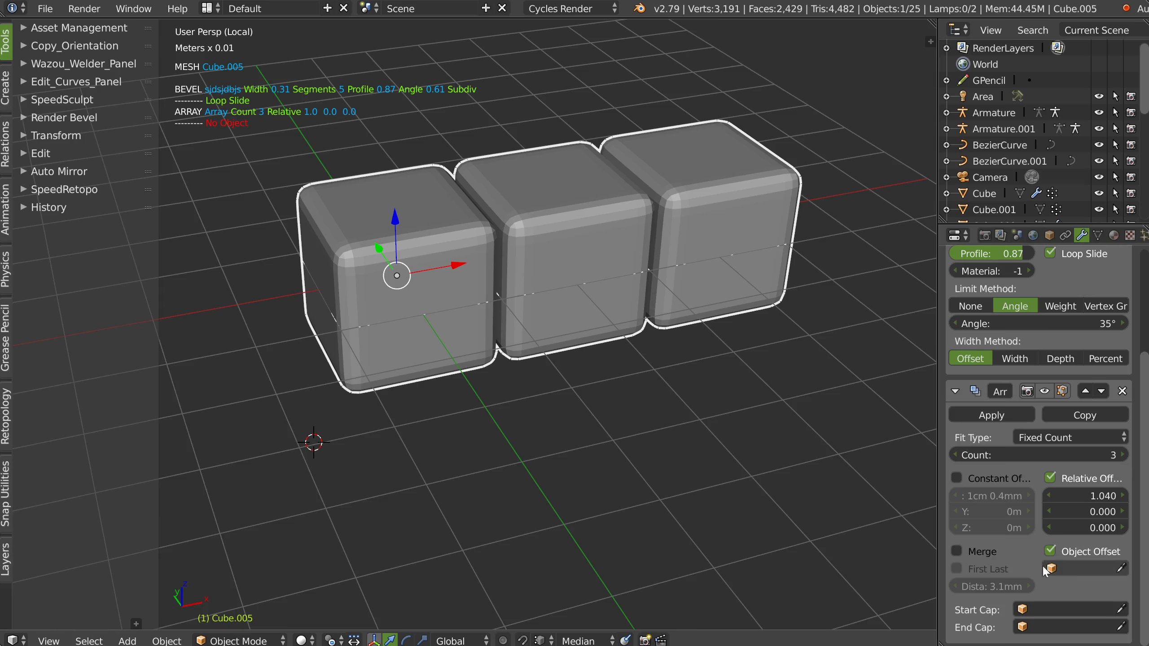
pyautogui.click(1058, 569)
pyautogui.click(975, 496)
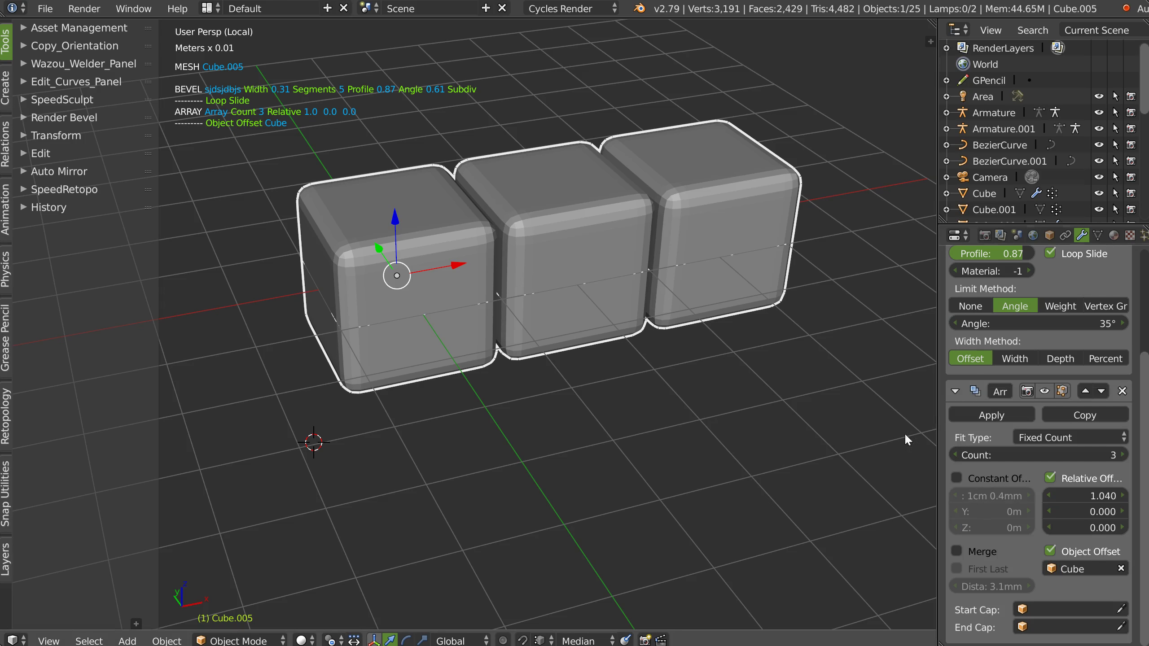
pyautogui.click(1121, 568)
pyautogui.click(1085, 568)
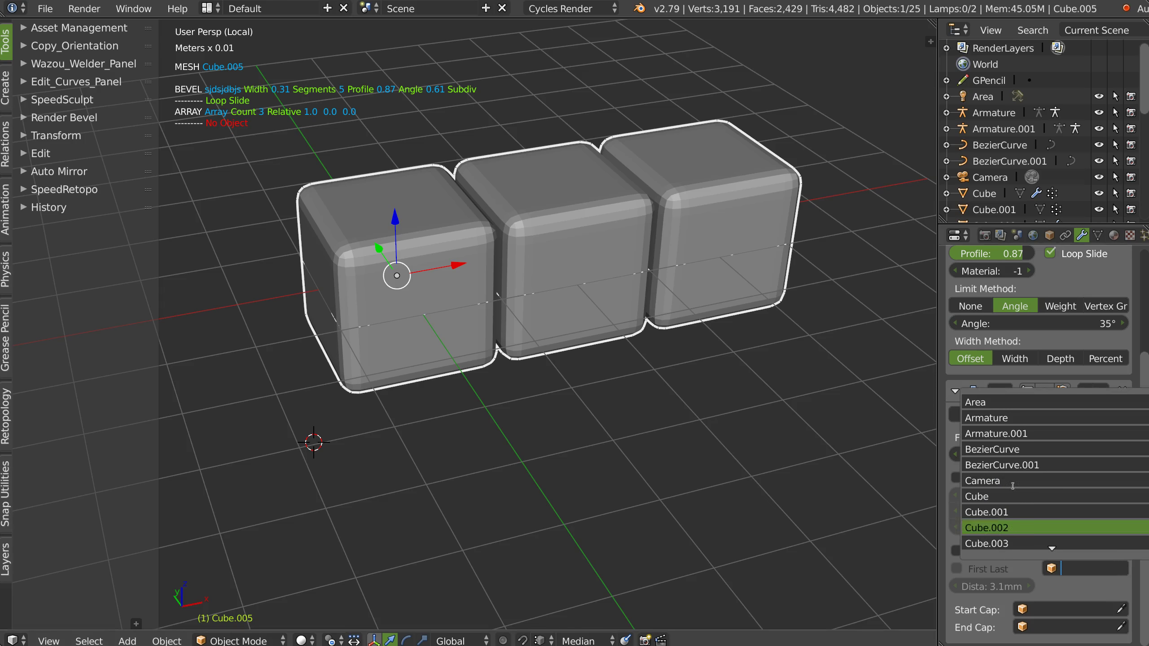
pyautogui.click(990, 496)
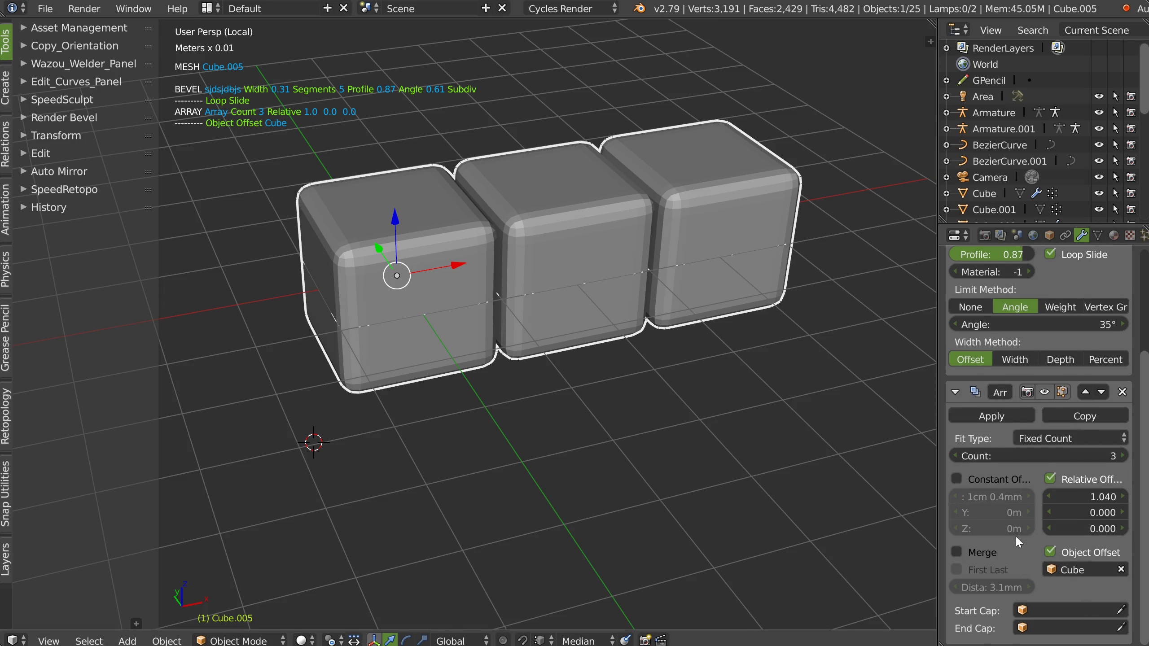
# Assign Cube.004 as the array's start cap and Cube.002 as its end cap.
pyautogui.click(1072, 611)
pyautogui.click(1018, 506)
pyautogui.click(1018, 630)
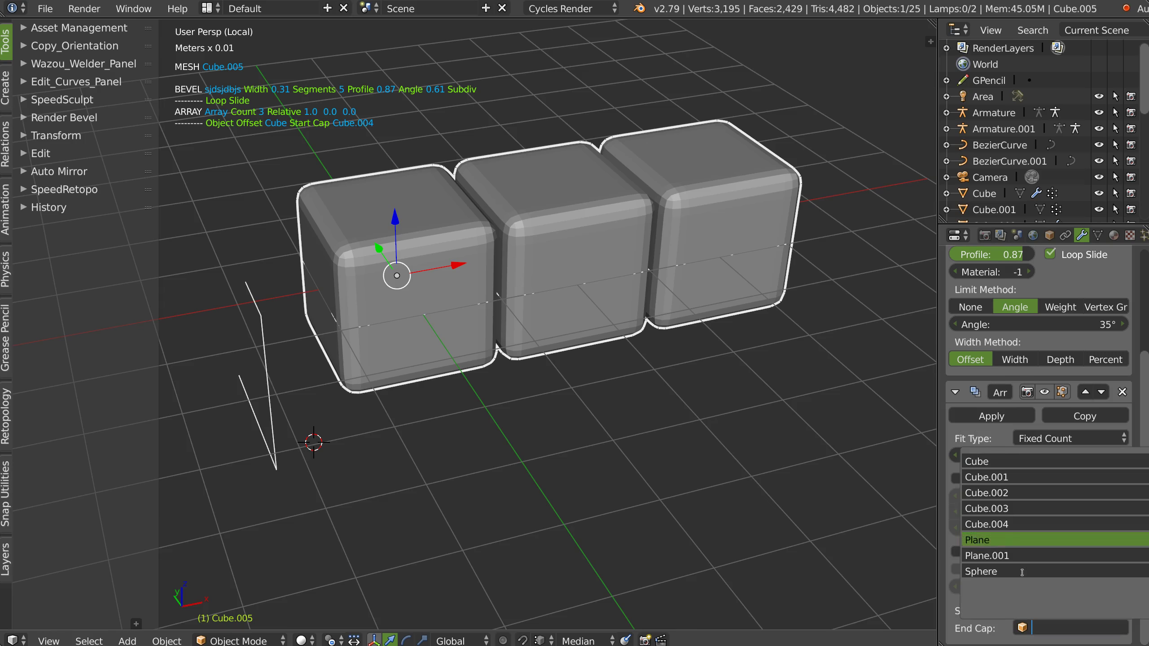
pyautogui.click(1022, 495)
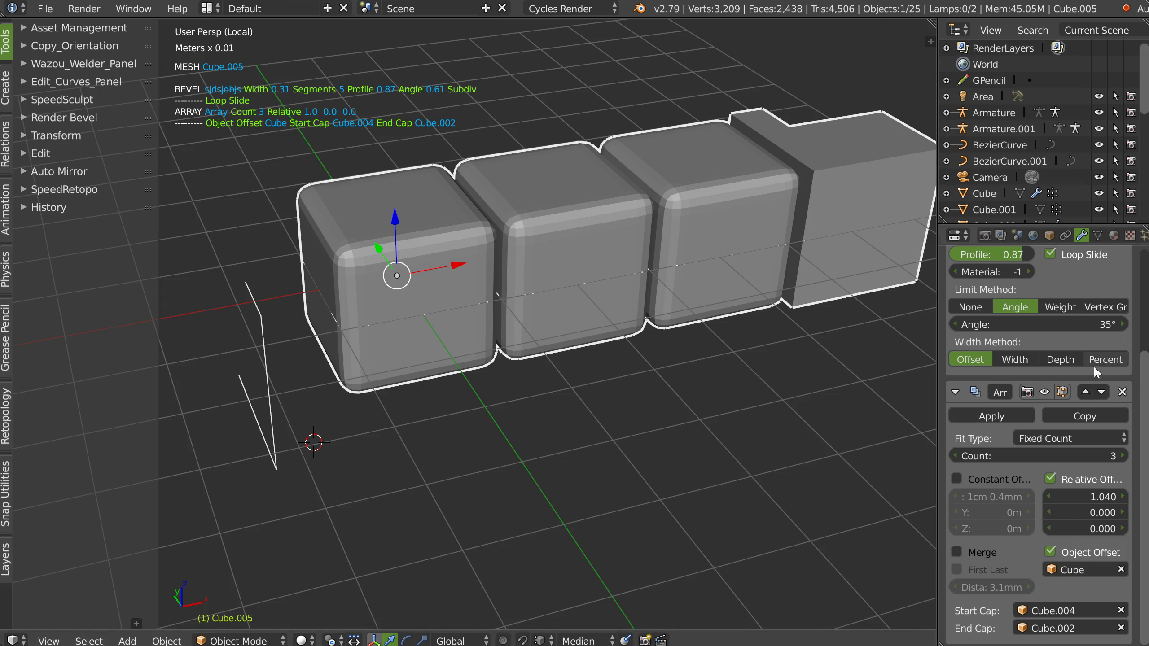
pyautogui.moveTo(267, 140); pyautogui.dragTo(335, 186, button='middle')
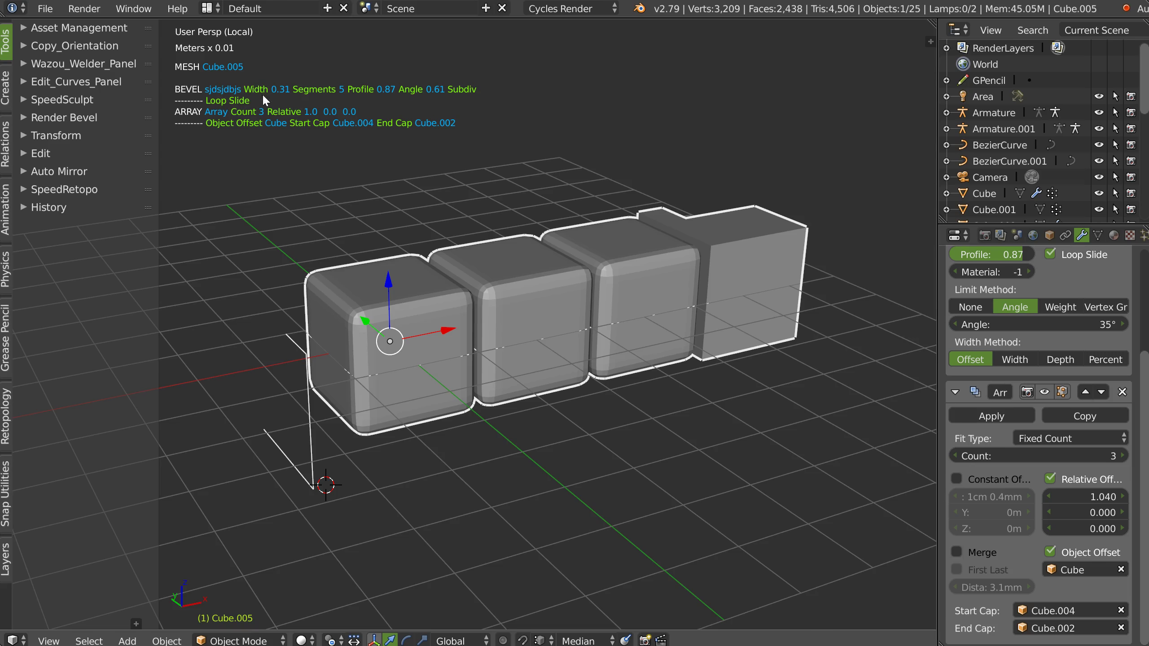
# Search the add-ons in User Preferences for "compa" and show Speedflow Companion's viewport text options.
pyautogui.click(45, 8)
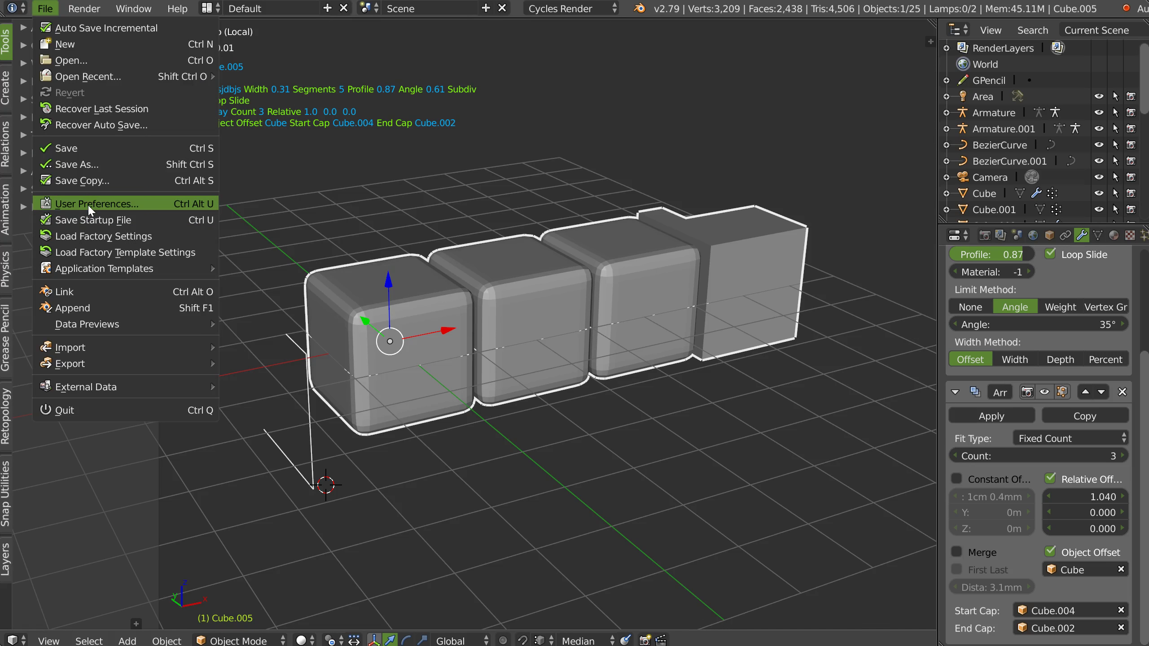
pyautogui.click(92, 204)
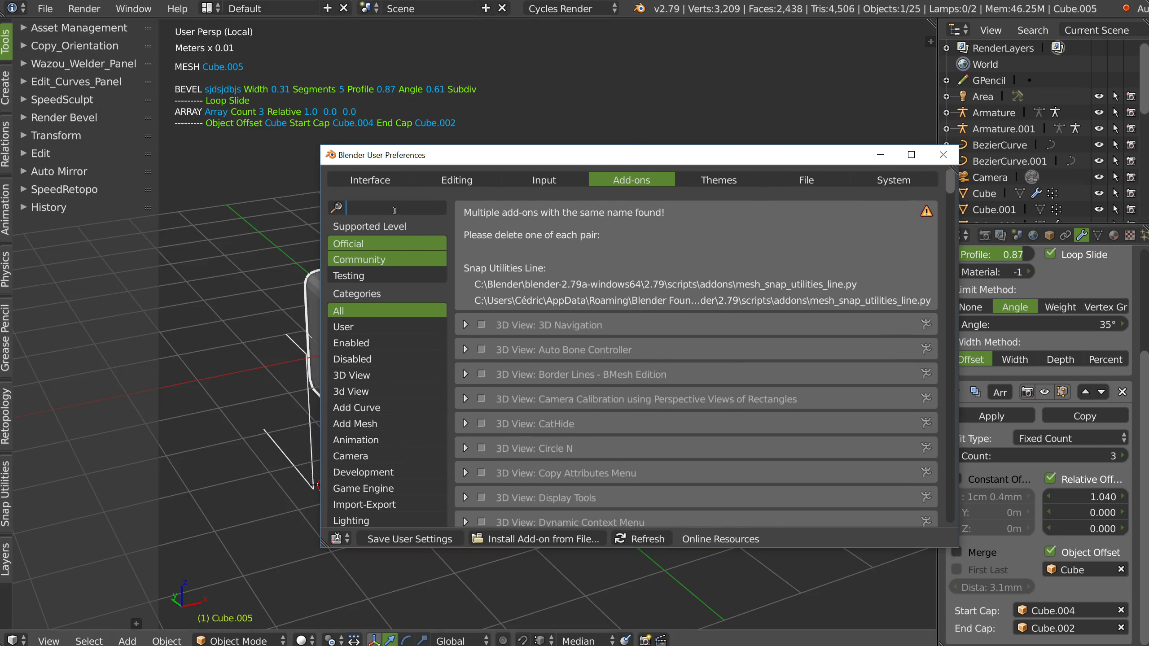
pyautogui.write('compa')
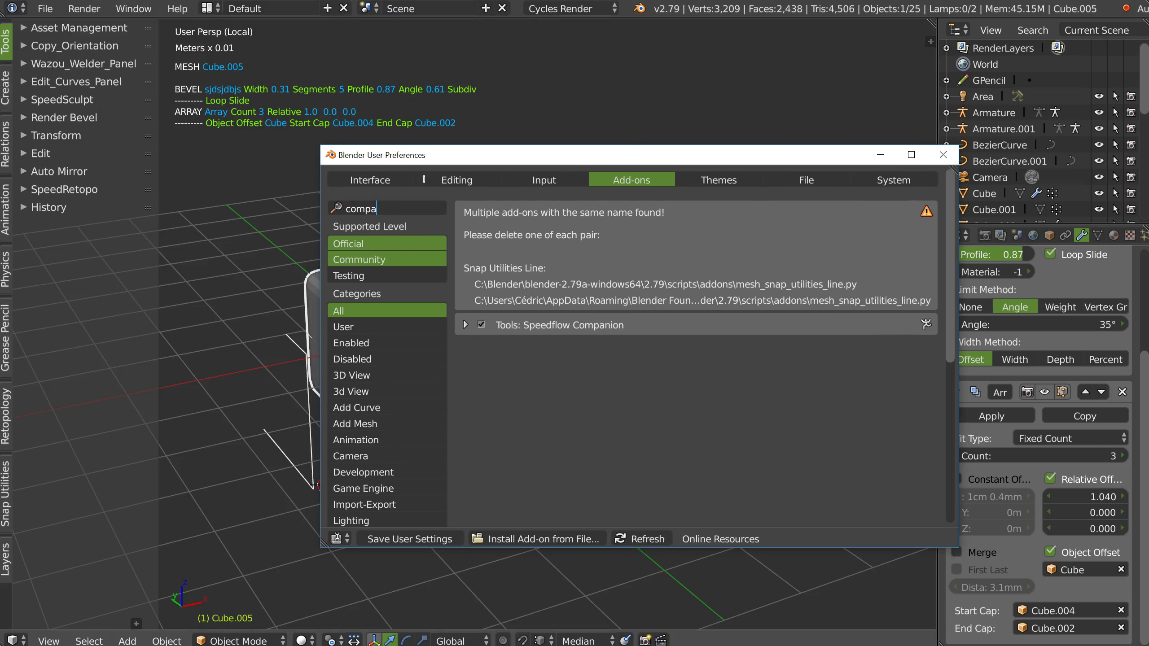
pyautogui.click(469, 324)
pyautogui.scroll(-10, 617, 263)
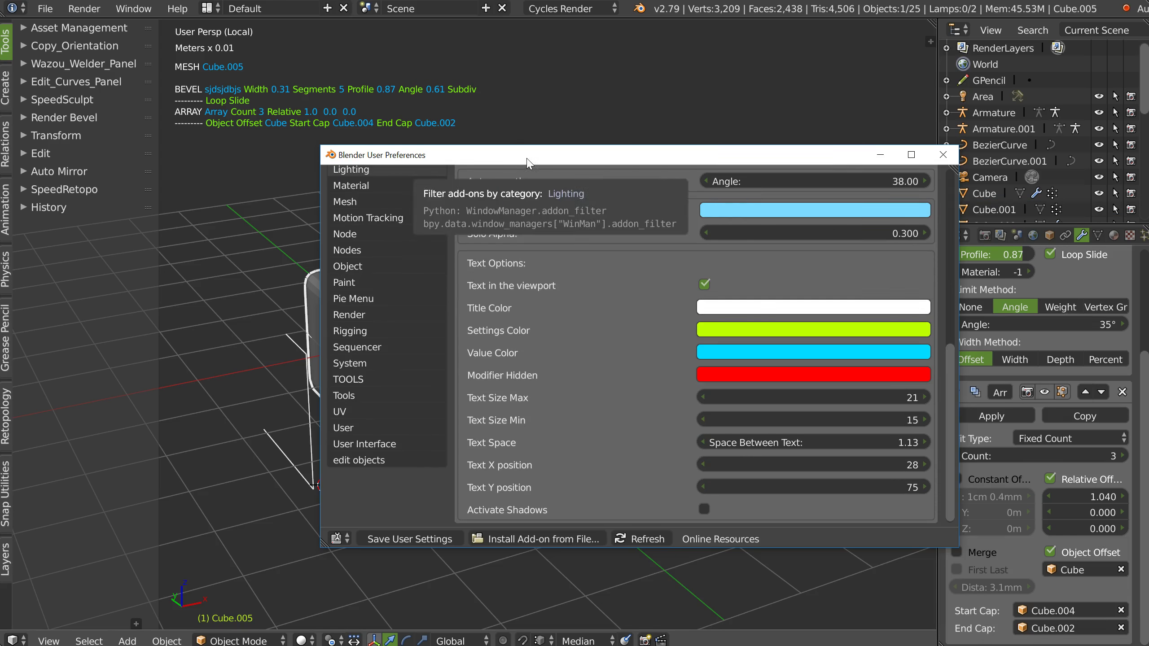
# Toggle the viewport text off and back on from the Speedflow Companion menu, moving the preferences window aside and back.
pyautogui.moveTo(389, 156); pyautogui.dragTo(991, 547)
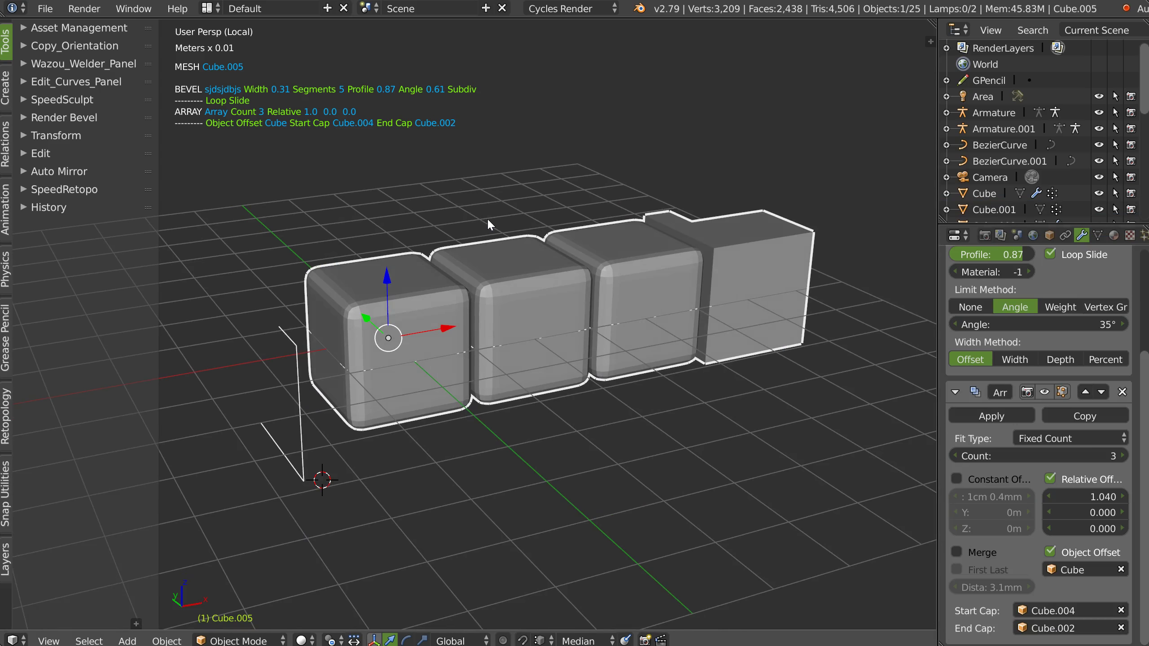
pyautogui.press('space')
pyautogui.click(415, 160)
pyautogui.press('space')
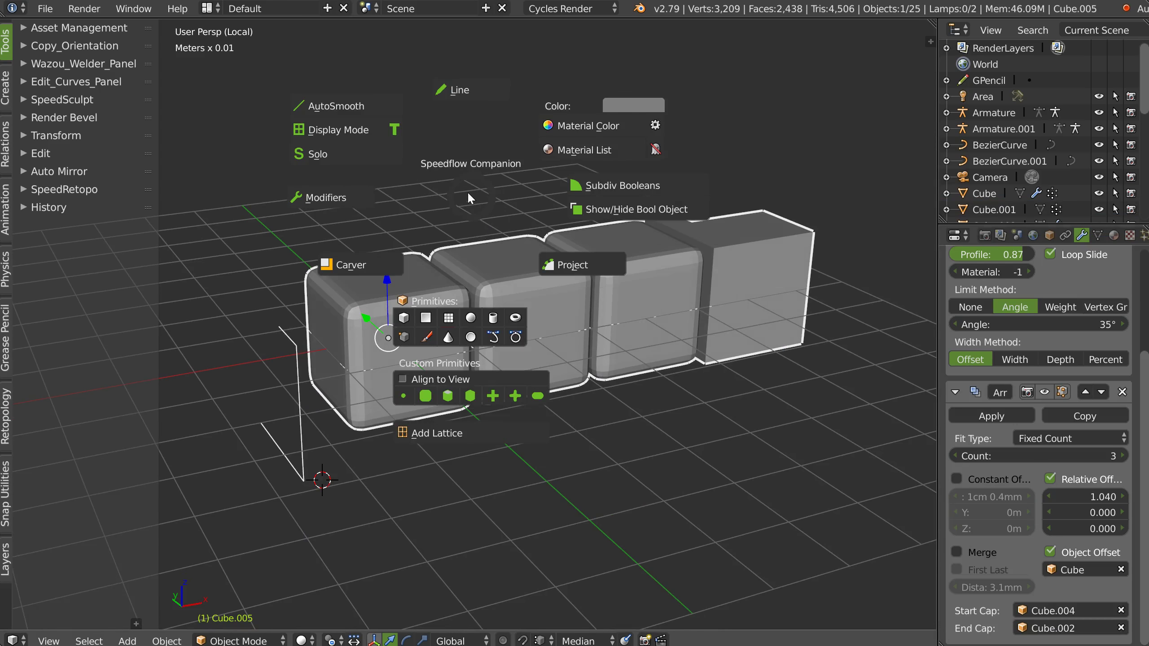
pyautogui.click(396, 131)
pyautogui.moveTo(1147, 249); pyautogui.dragTo(605, 162)
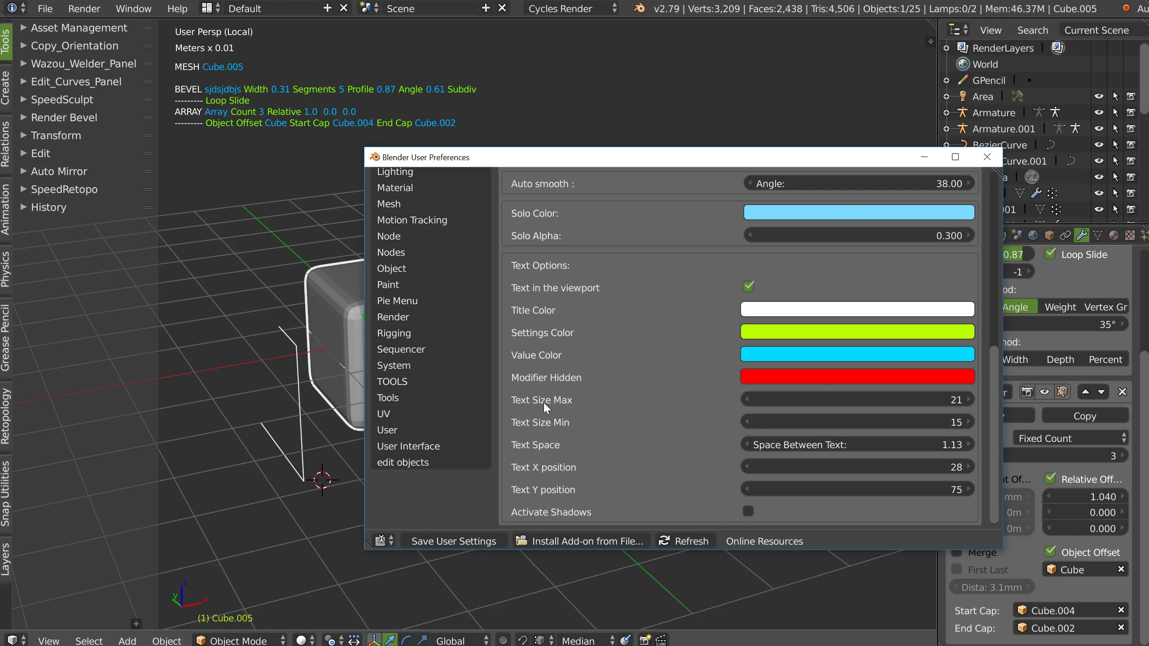
# Set Text Size Max to 22, Text Space to 1.19, Text X position to 29 and Text Y position to 81.
pyautogui.moveTo(827, 397)
pyautogui.mouseDown()
pyautogui.moveTo(764, 397)
pyautogui.moveTo(835, 397)
pyautogui.mouseUp()
pyautogui.moveTo(602, 160); pyautogui.dragTo(1148, 213)
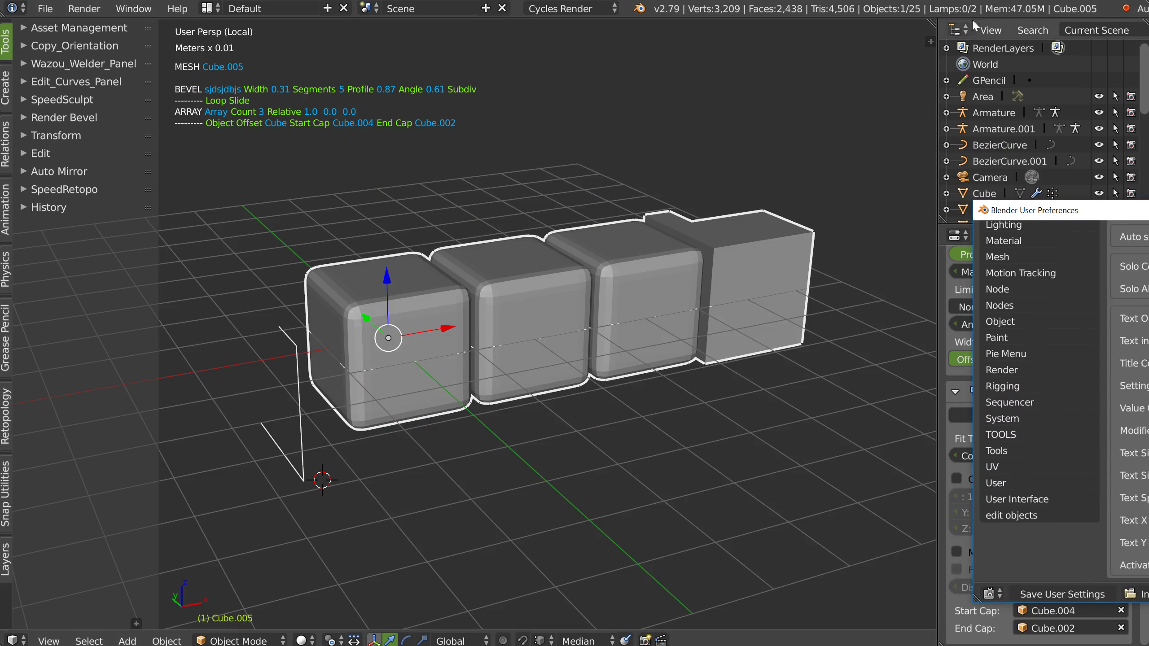
pyautogui.moveTo(930, 20); pyautogui.dragTo(546, 25)
pyautogui.moveTo(737, 45); pyautogui.dragTo(737, 45)
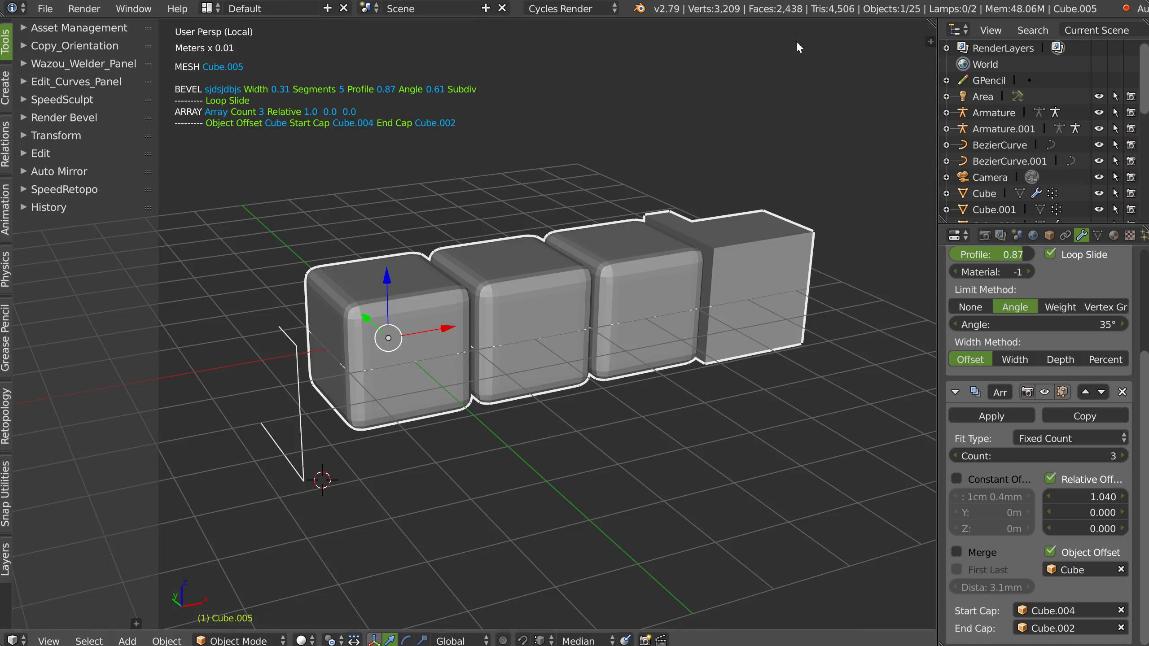
pyautogui.hotkey('ctrl', 'alt', 'u')
pyautogui.moveTo(740, 161); pyautogui.dragTo(622, 157)
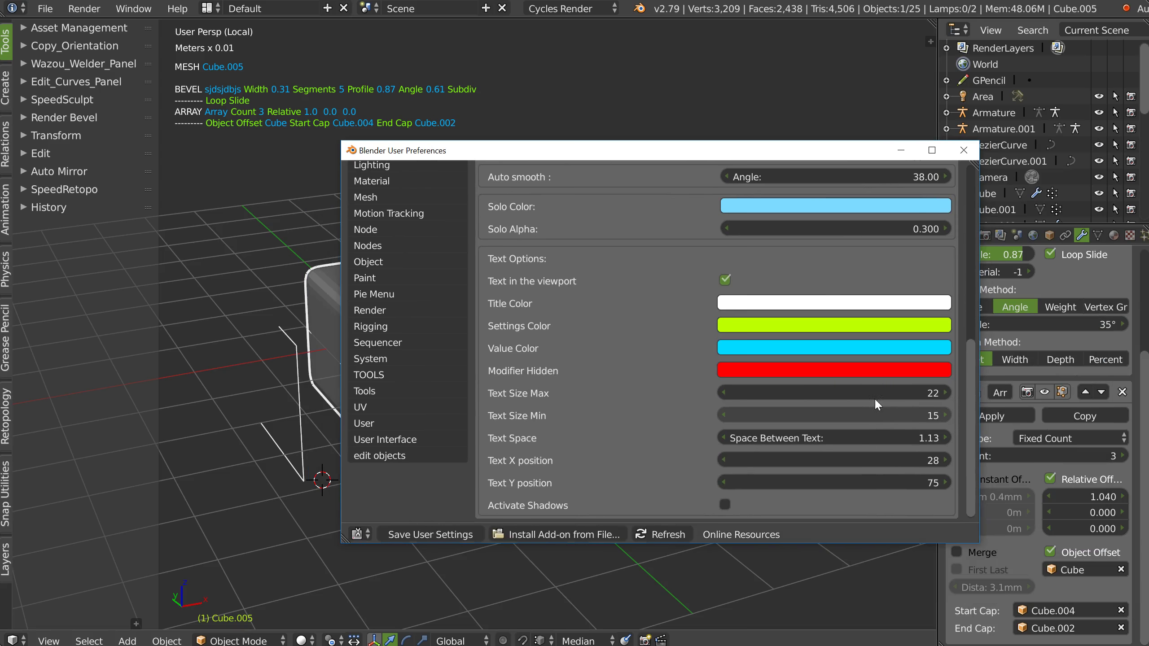
pyautogui.moveTo(715, 154); pyautogui.dragTo(817, 164)
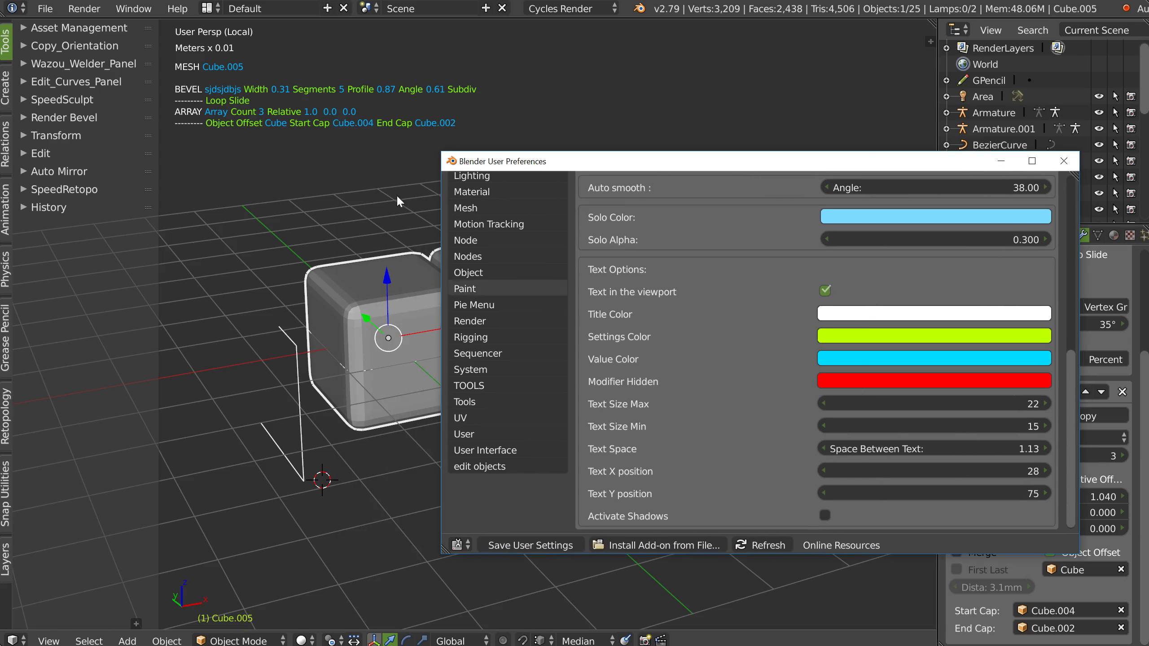
pyautogui.moveTo(943, 460); pyautogui.dragTo(923, 444)
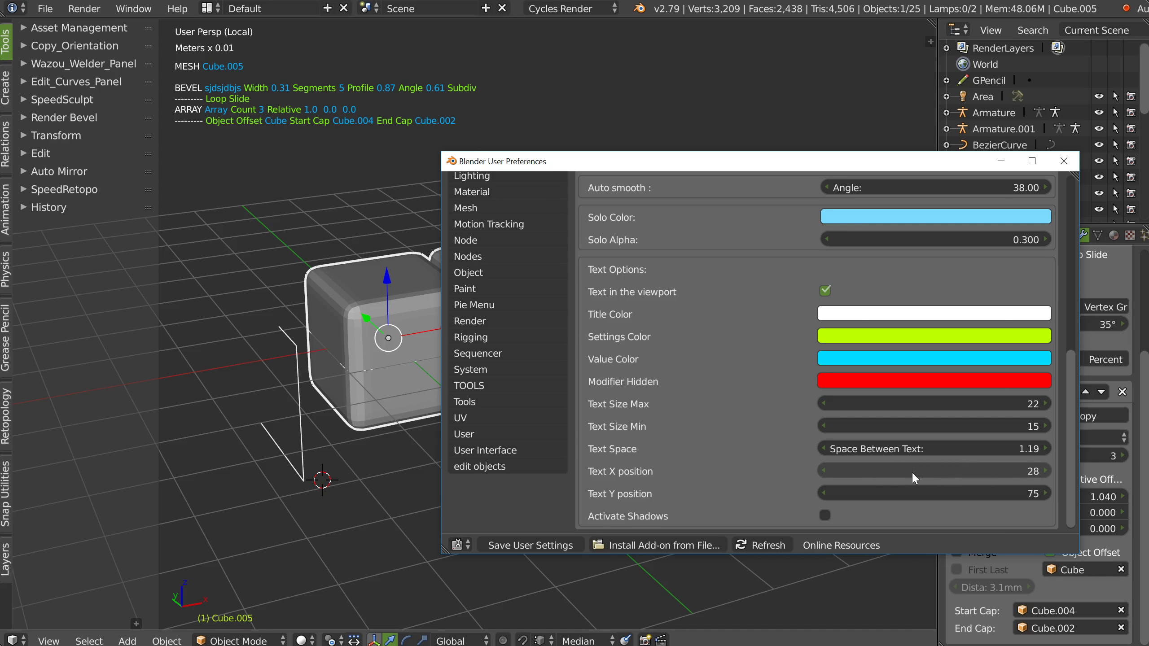
pyautogui.moveTo(912, 469); pyautogui.dragTo(899, 494)
# Try activating the text shadows and adjusting the shadow color's brightness, and deactivate the shadows.
pyautogui.click(824, 515)
pyautogui.moveTo(740, 398); pyautogui.dragTo(740, 305, button='middle')
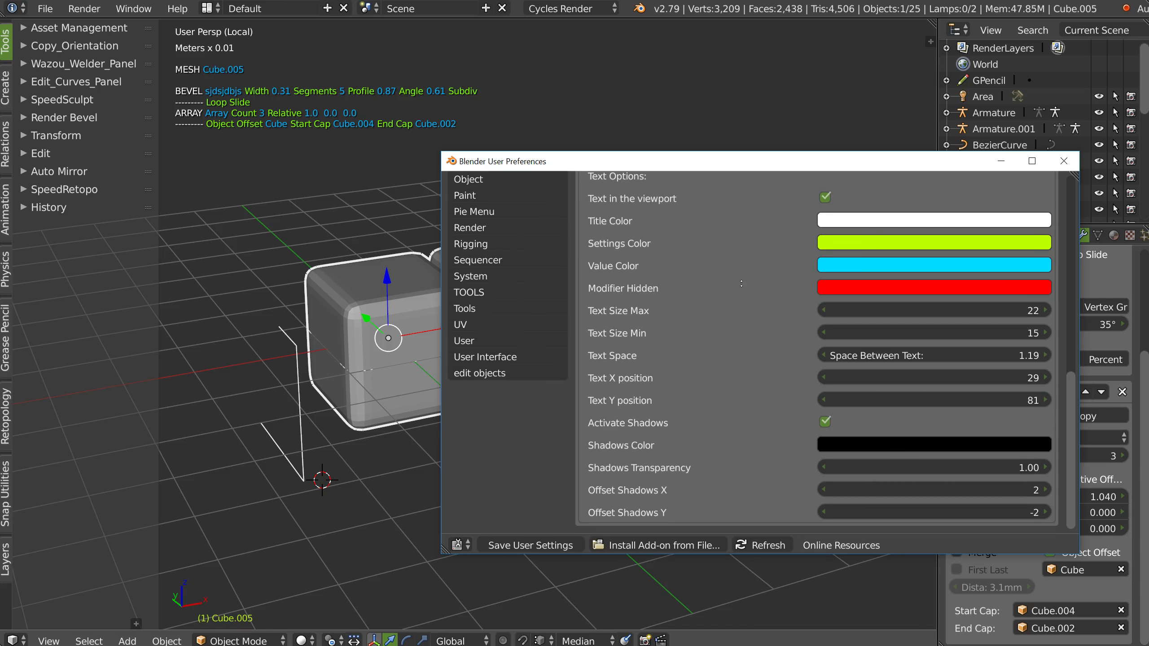
pyautogui.click(879, 442)
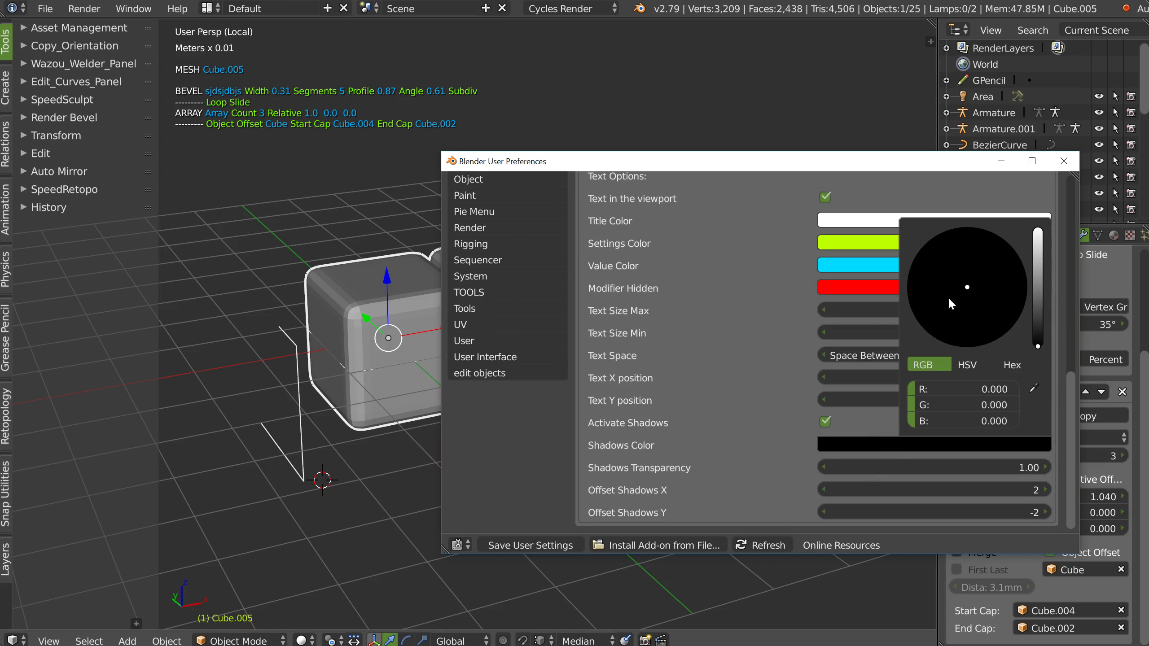
pyautogui.moveTo(1040, 284); pyautogui.dragTo(1036, 343)
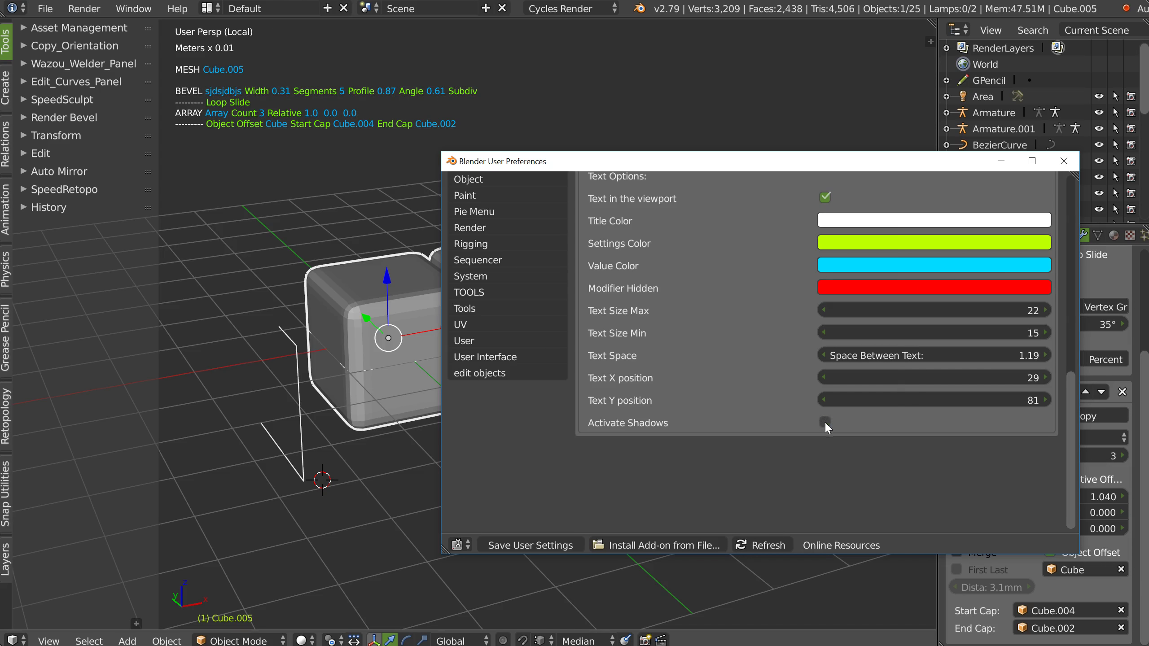
# Save the user settings and close the preferences window.
pyautogui.scroll(5, 823, 424)
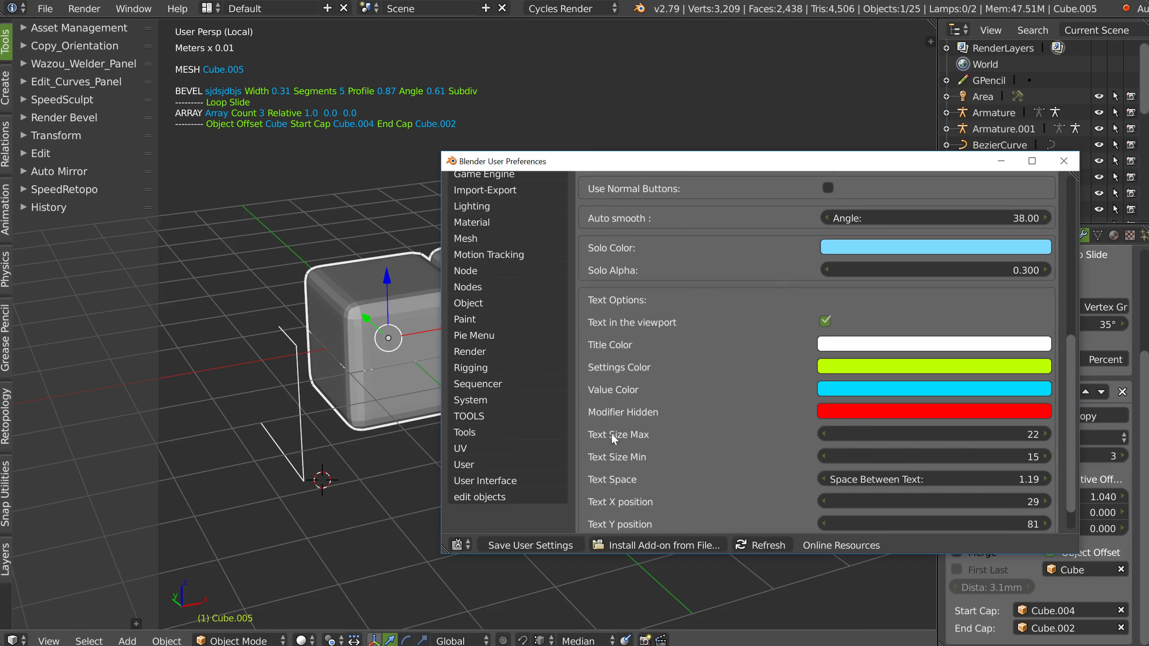
pyautogui.click(525, 547)
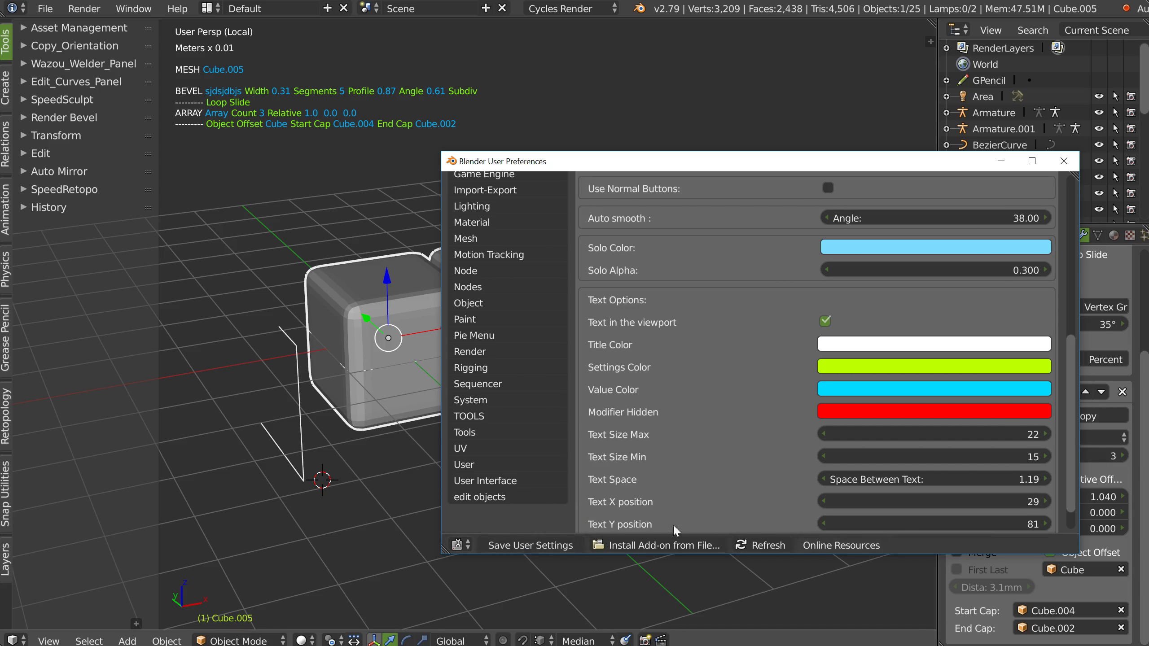
pyautogui.click(1063, 161)
# Remove the Array and Bevel modifiers from Cube.005 and widen the properties area.
pyautogui.moveTo(512, 249); pyautogui.dragTo(484, 252, button='middle')
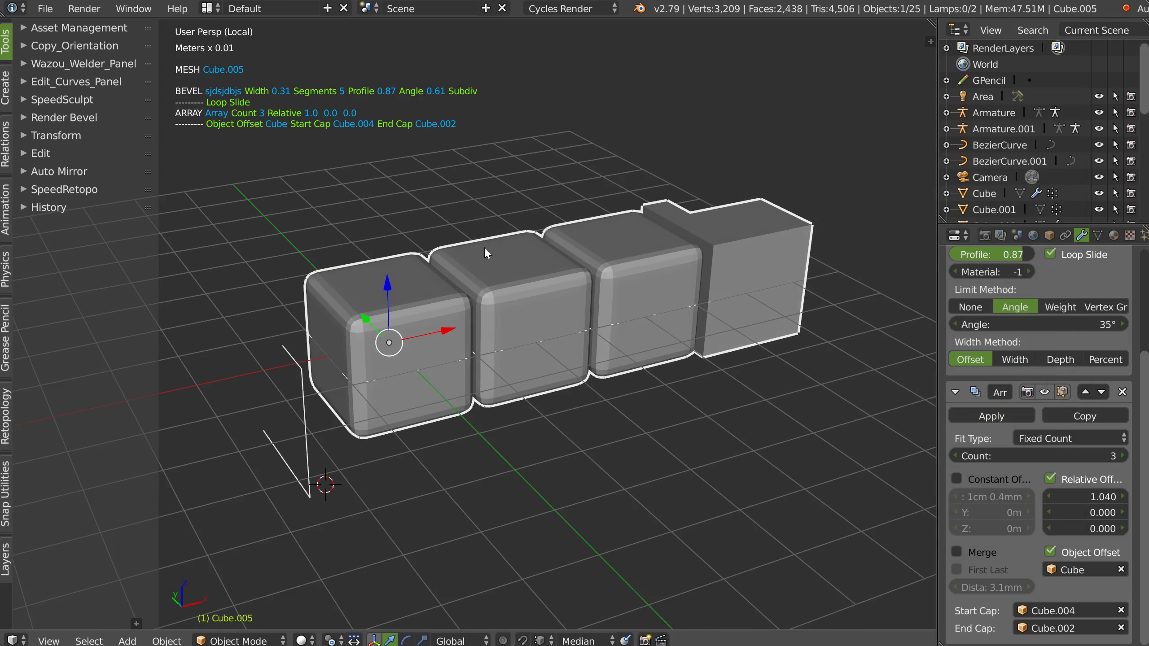
pyautogui.click(1123, 393)
pyautogui.moveTo(587, 264); pyautogui.dragTo(633, 254, button='middle')
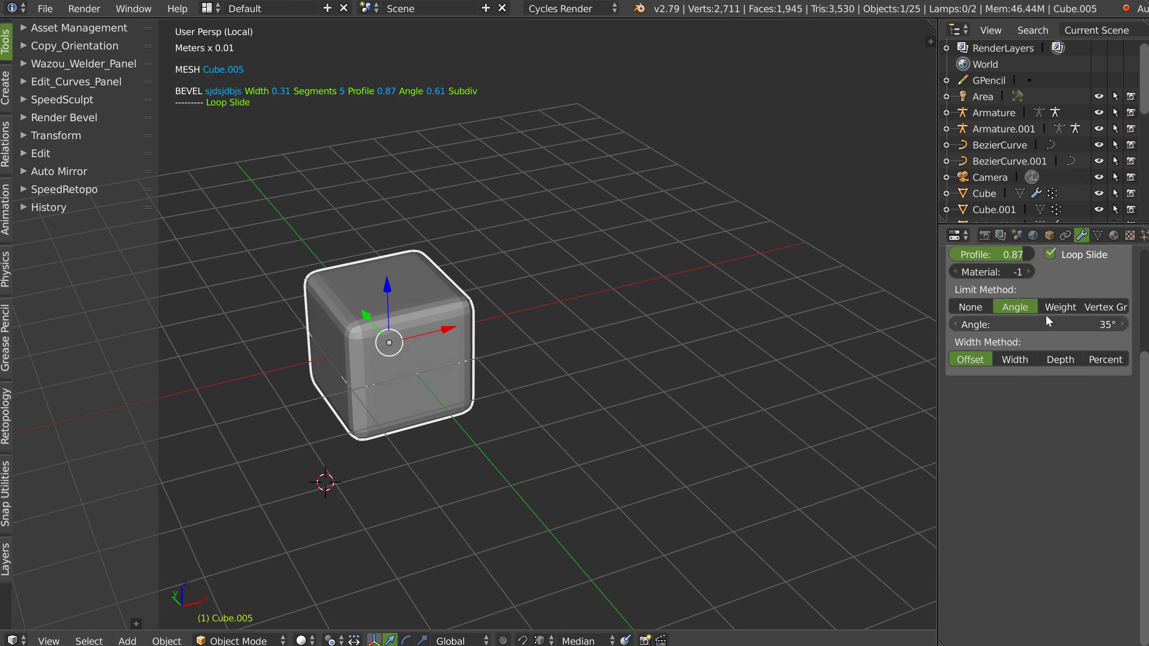
pyautogui.scroll(5, 1051, 333)
pyautogui.moveTo(936, 324); pyautogui.dragTo(846, 324)
pyautogui.click(1135, 312)
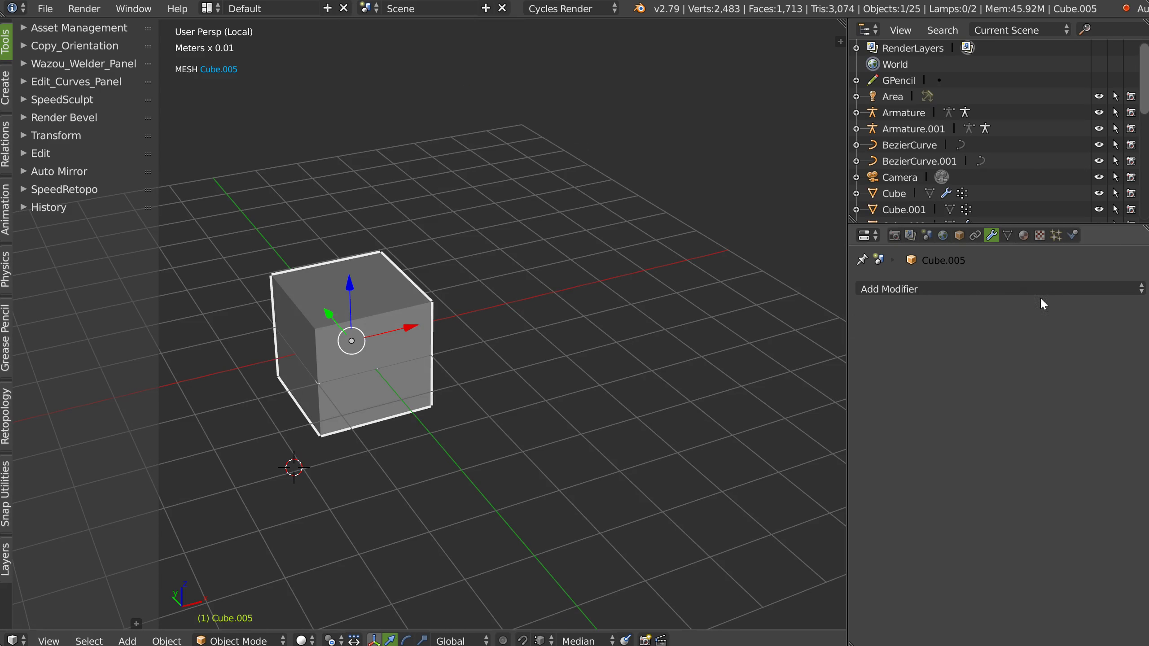
# Add an Array modifier to Cube.005 and remove it, and do the same with a Bevel modifier.
pyautogui.click(1077, 289)
pyautogui.click(793, 329)
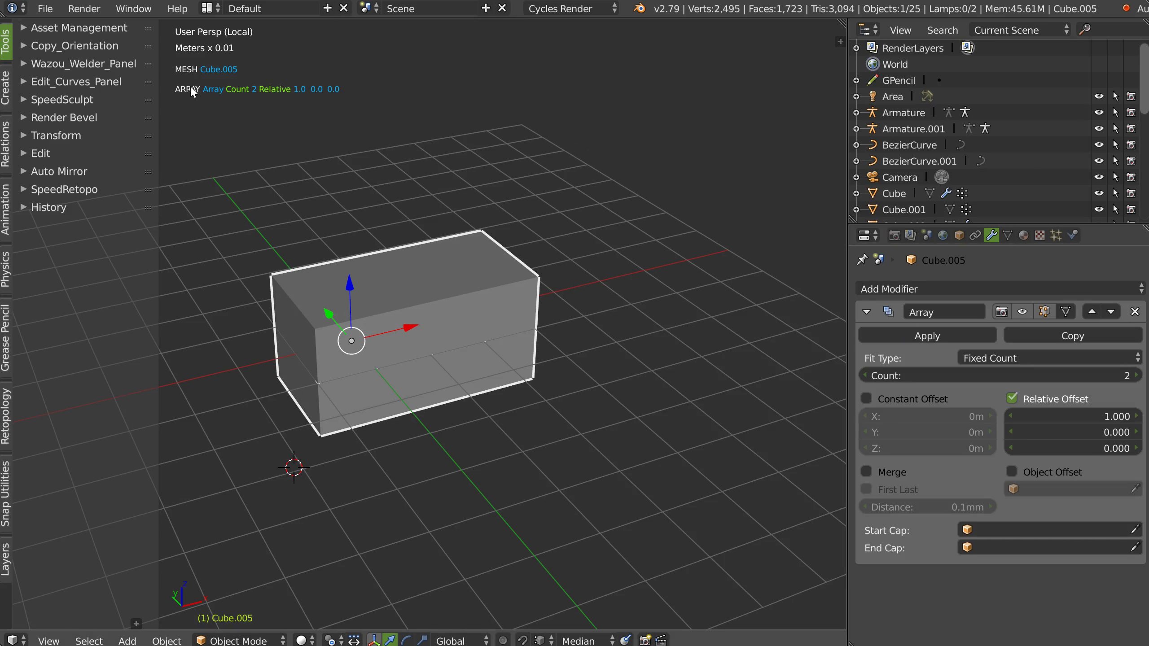
pyautogui.click(1134, 312)
pyautogui.click(1085, 289)
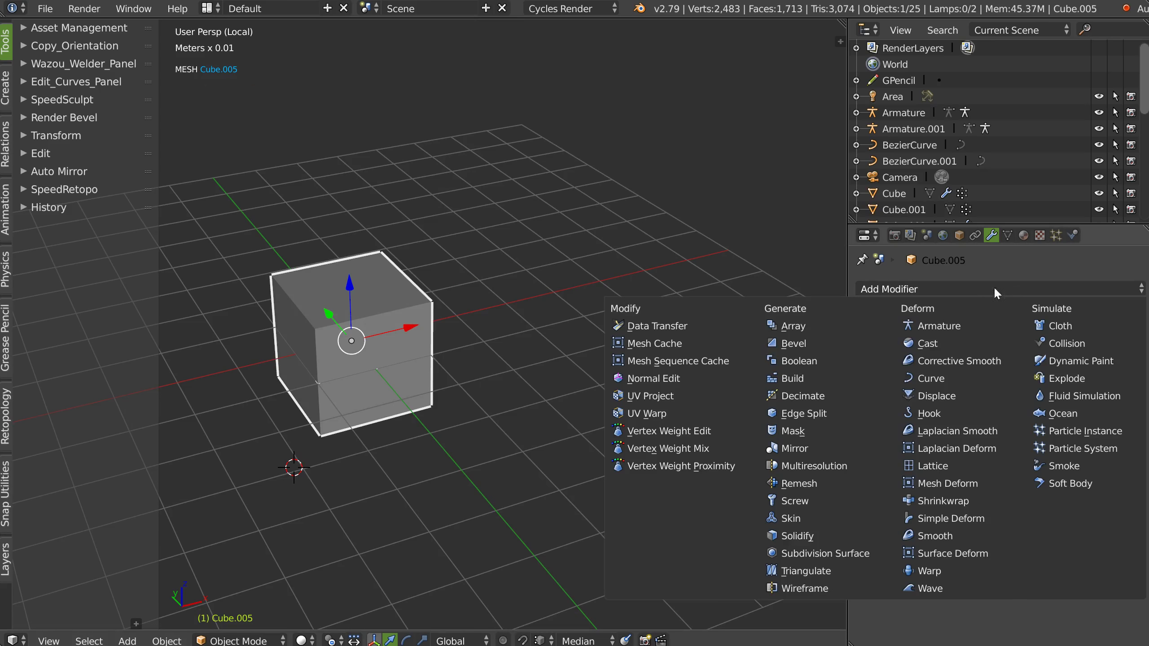
pyautogui.click(797, 349)
pyautogui.click(1134, 312)
# Add a Boolean modifier to Cube.005 and assign Cube as its object.
pyautogui.click(1051, 289)
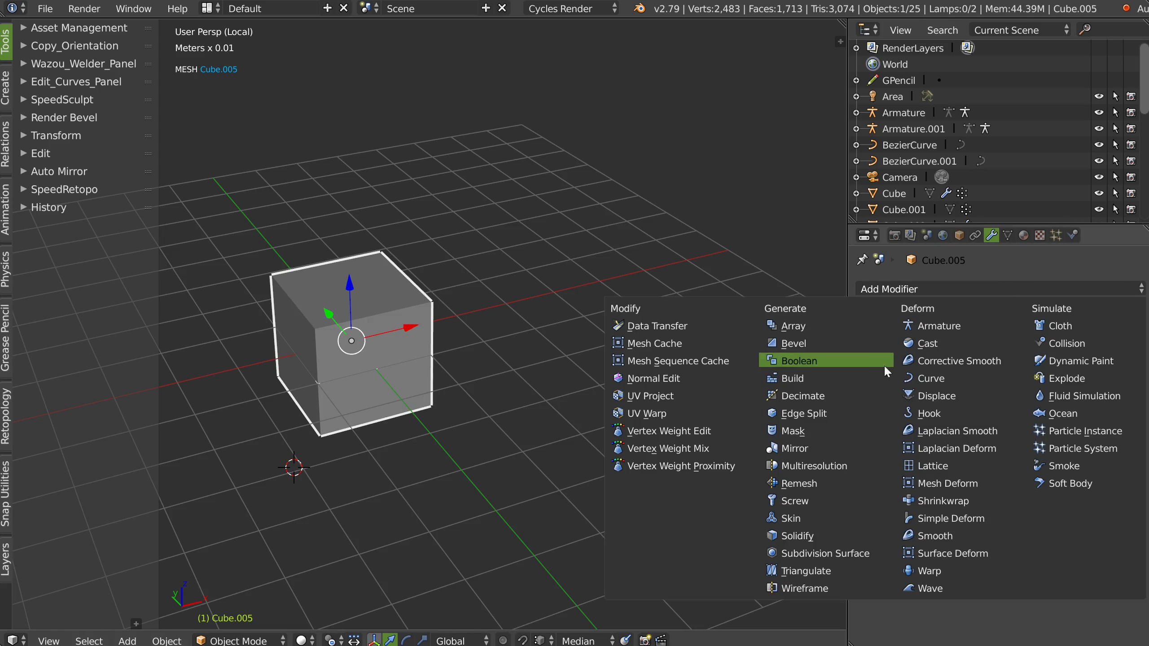
pyautogui.click(803, 367)
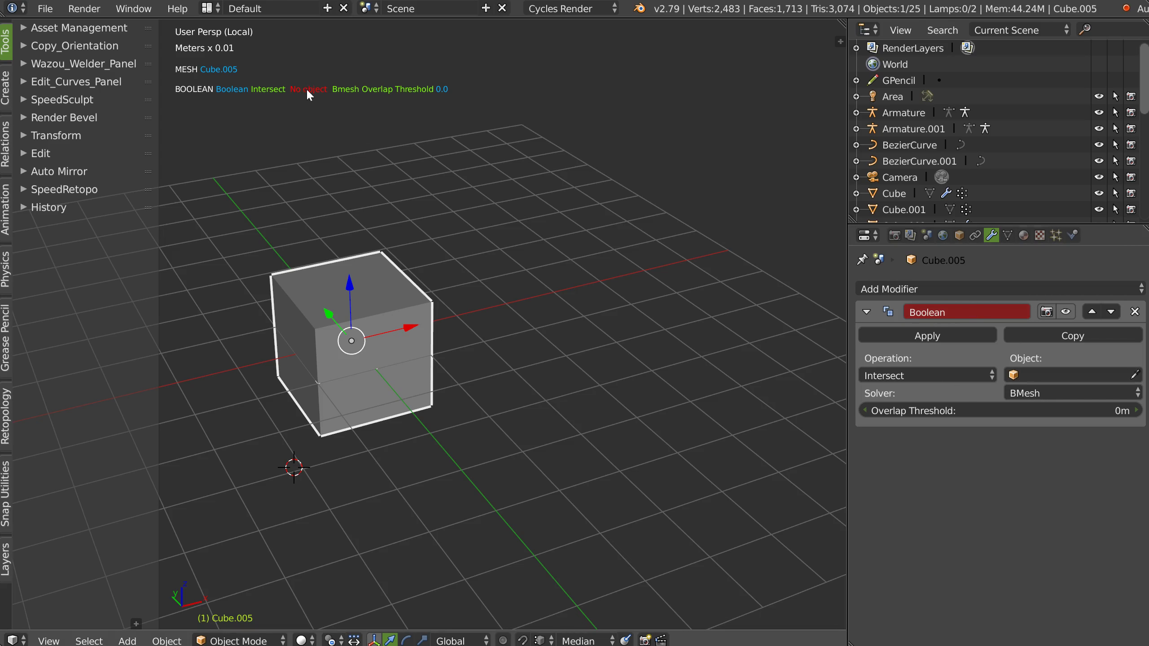
pyautogui.click(1015, 375)
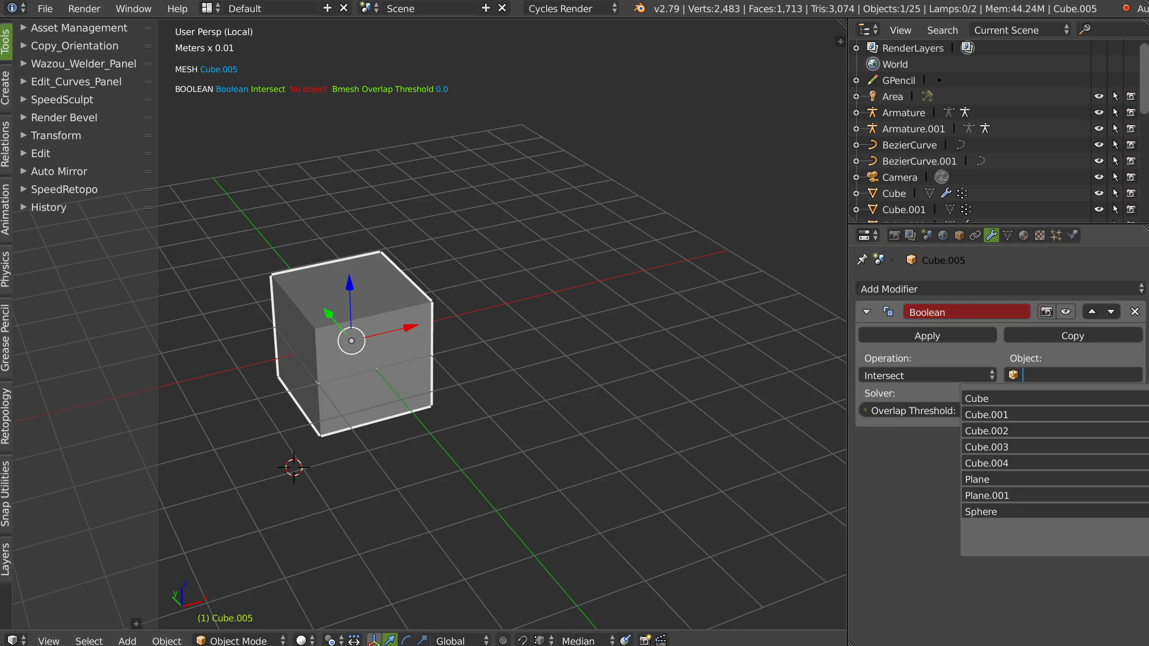
pyautogui.click(977, 400)
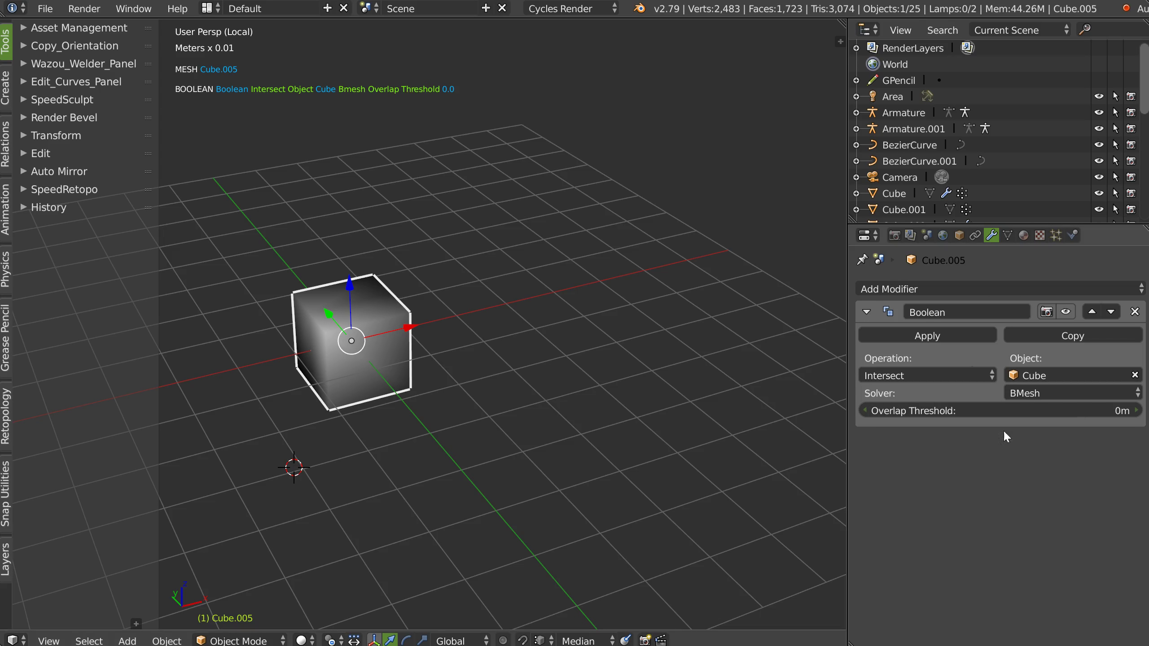
# Try adjusting the Boolean's Overlap Threshold around 0 m and remove the Boolean modifier.
pyautogui.moveTo(587, 302); pyautogui.dragTo(812, 361, button='middle')
pyautogui.moveTo(1008, 416)
pyautogui.mouseDown()
pyautogui.moveTo(1023, 415)
pyautogui.moveTo(1005, 413)
pyautogui.mouseUp()
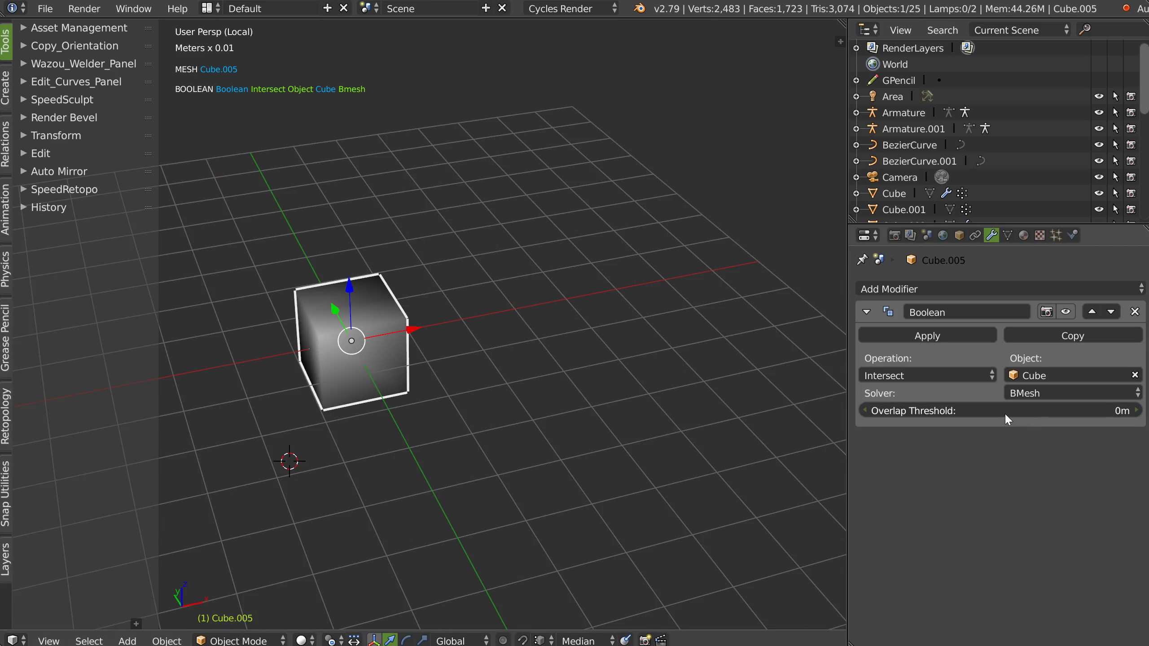
pyautogui.moveTo(600, 330); pyautogui.dragTo(558, 326, button='middle')
pyautogui.click(1134, 311)
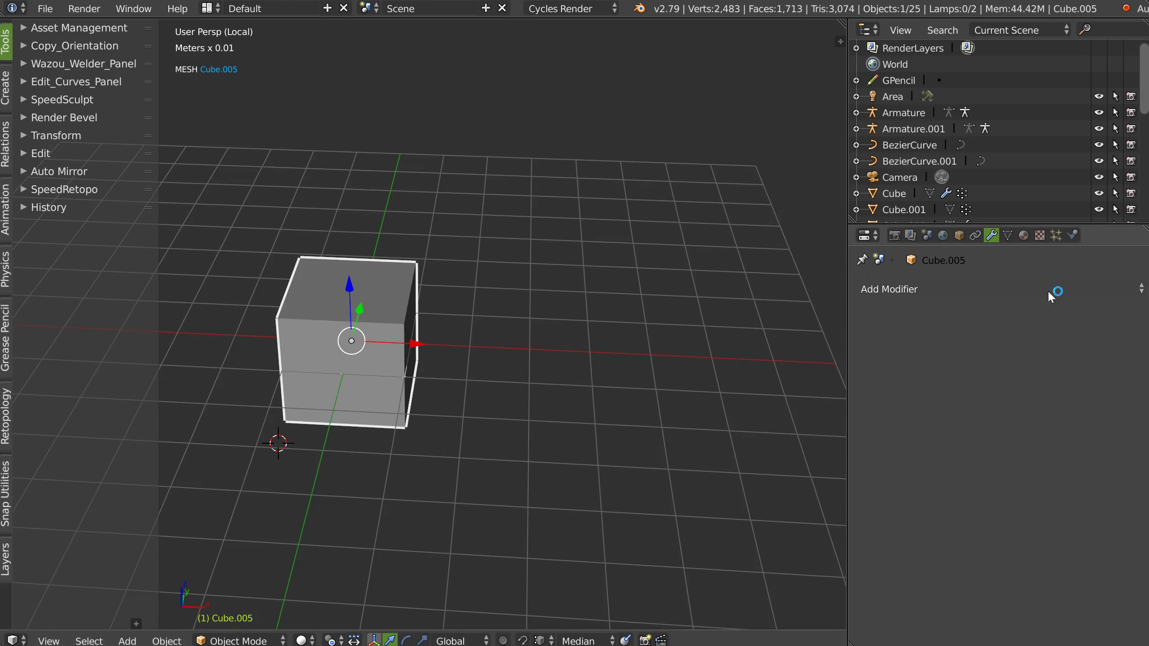
# Add a Build modifier to Cube.005 and remove it.
pyautogui.click(1052, 289)
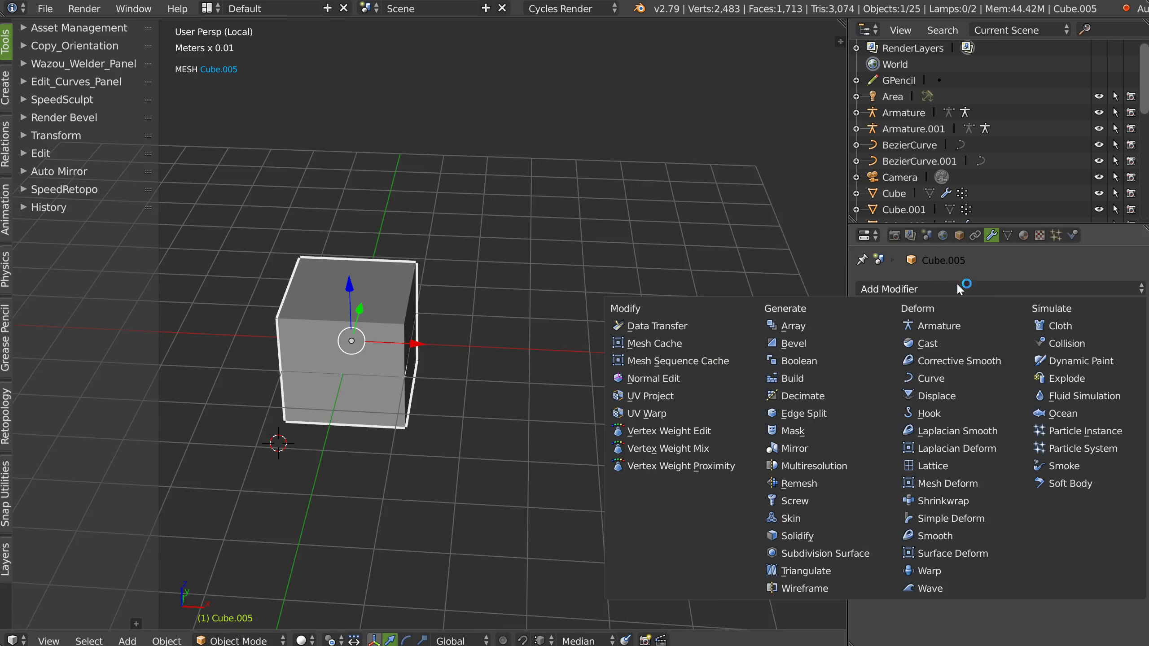
pyautogui.click(797, 377)
pyautogui.click(1134, 312)
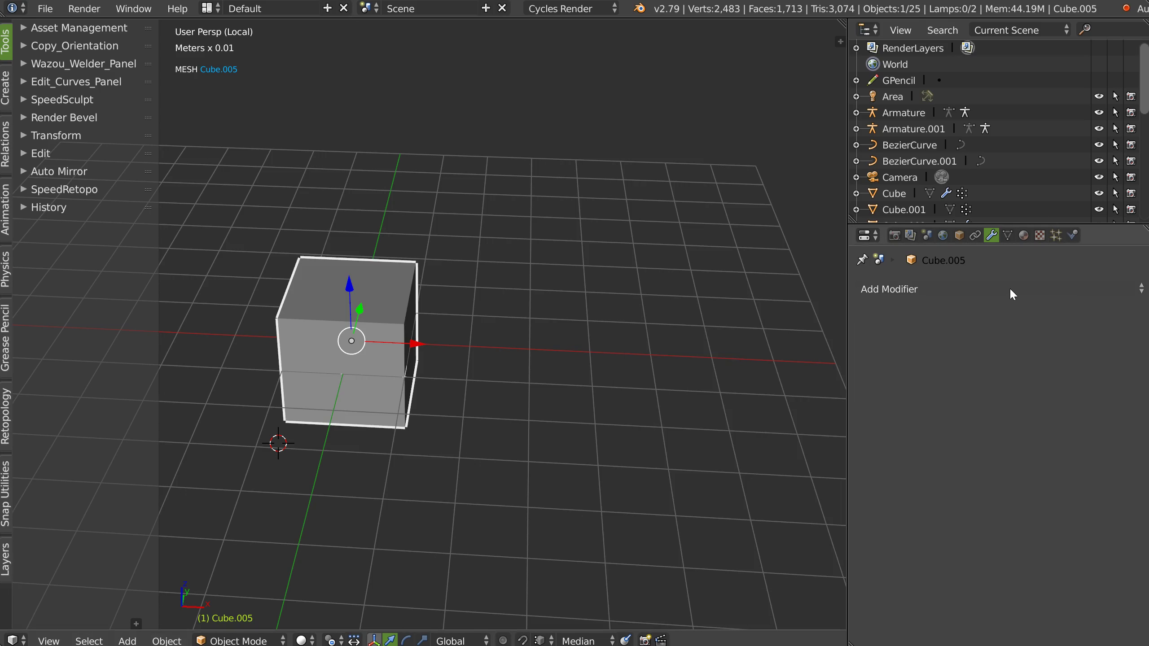
# Add a Decimate modifier to Cube.005 and switch its mode to Un-Subdivide and on to Planar.
pyautogui.click(1004, 286)
pyautogui.click(806, 396)
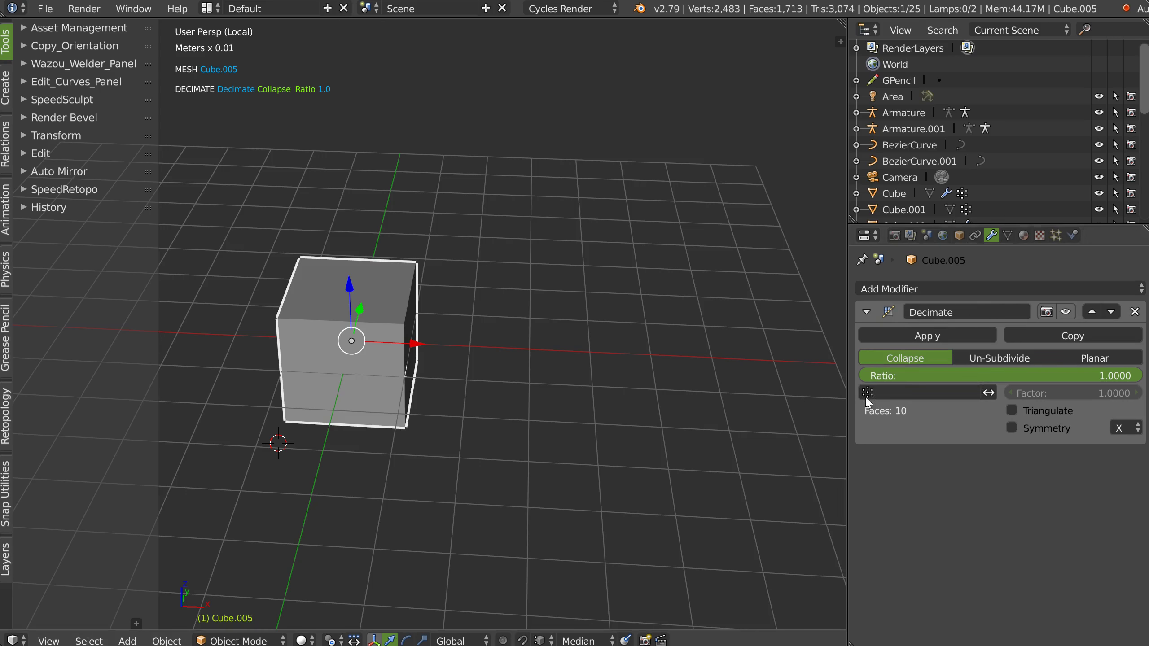
pyautogui.click(992, 358)
pyautogui.click(1094, 359)
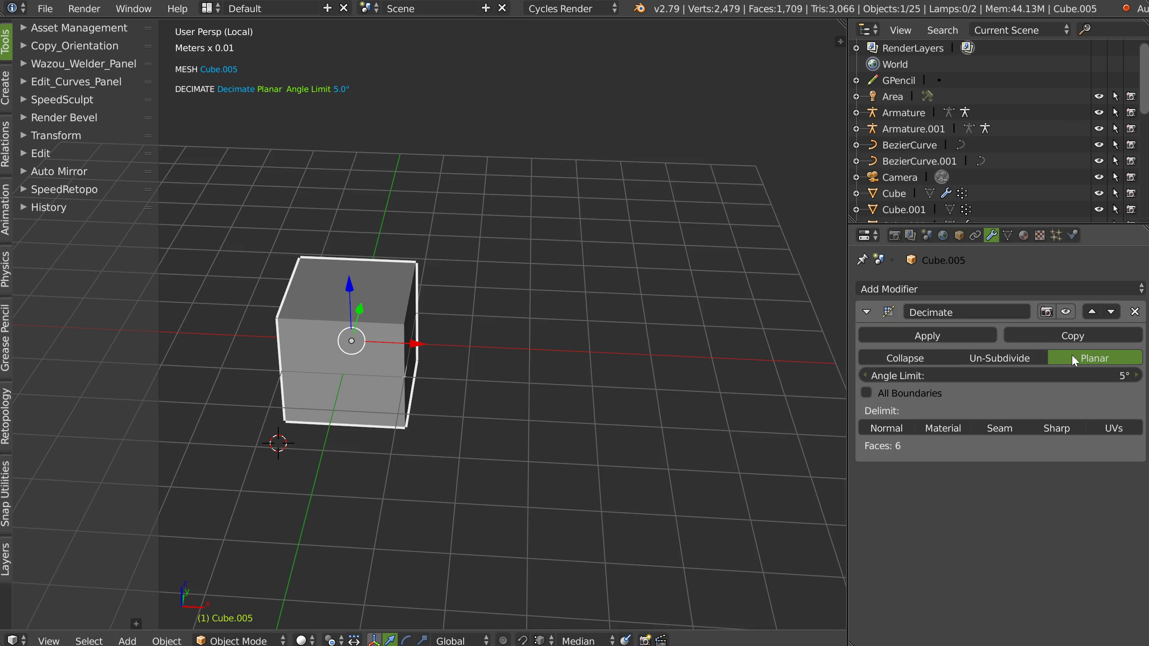
# Enable All Boundaries with the UVs delimit option on the planar Decimate, and remove the modifier.
pyautogui.click(877, 393)
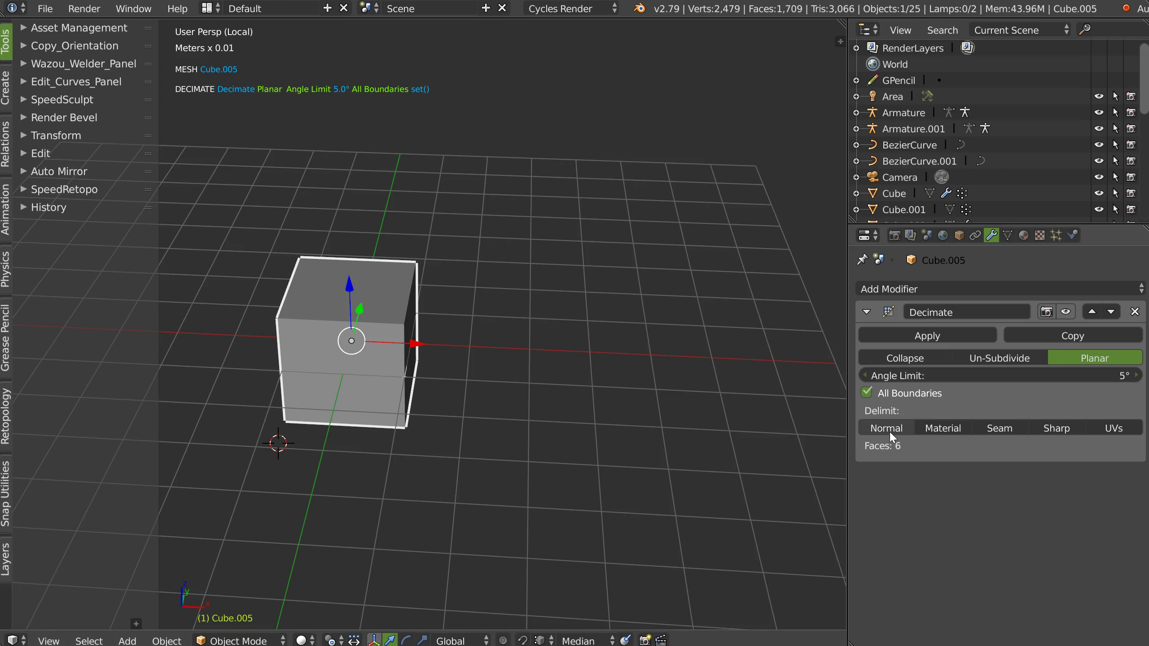
pyautogui.moveTo(894, 430); pyautogui.dragTo(1110, 426)
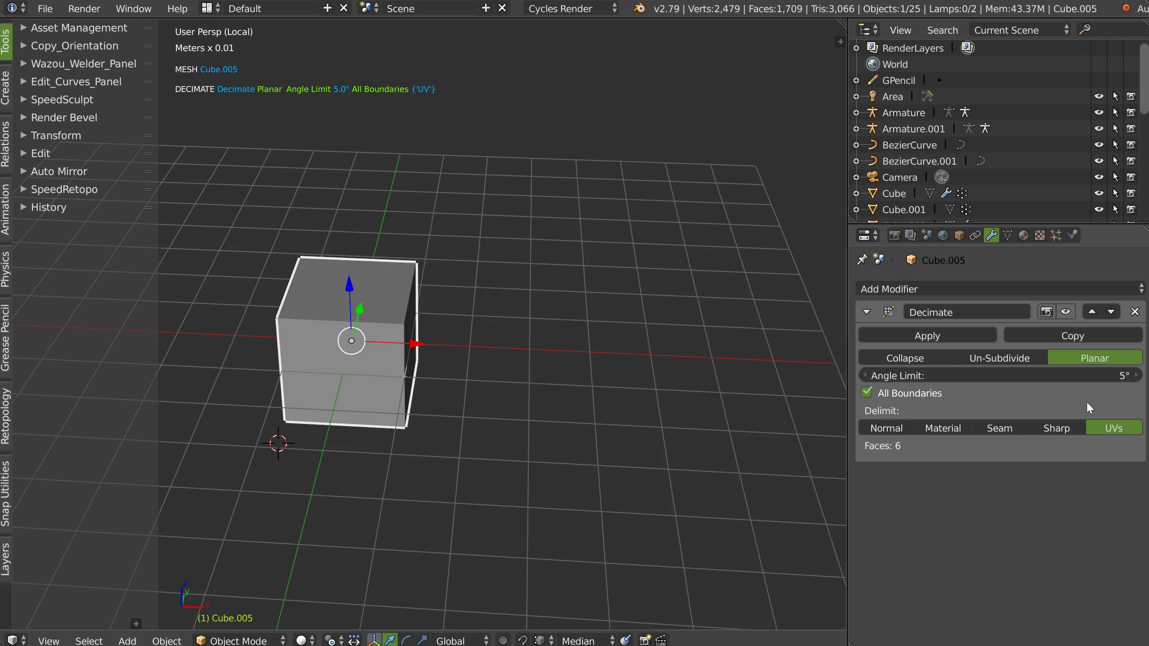
pyautogui.click(1135, 312)
# Try an Edge Split modifier on Cube.005, toggling Sharp Edges and setting the Split Angle to 31°, and remove it.
pyautogui.click(1017, 289)
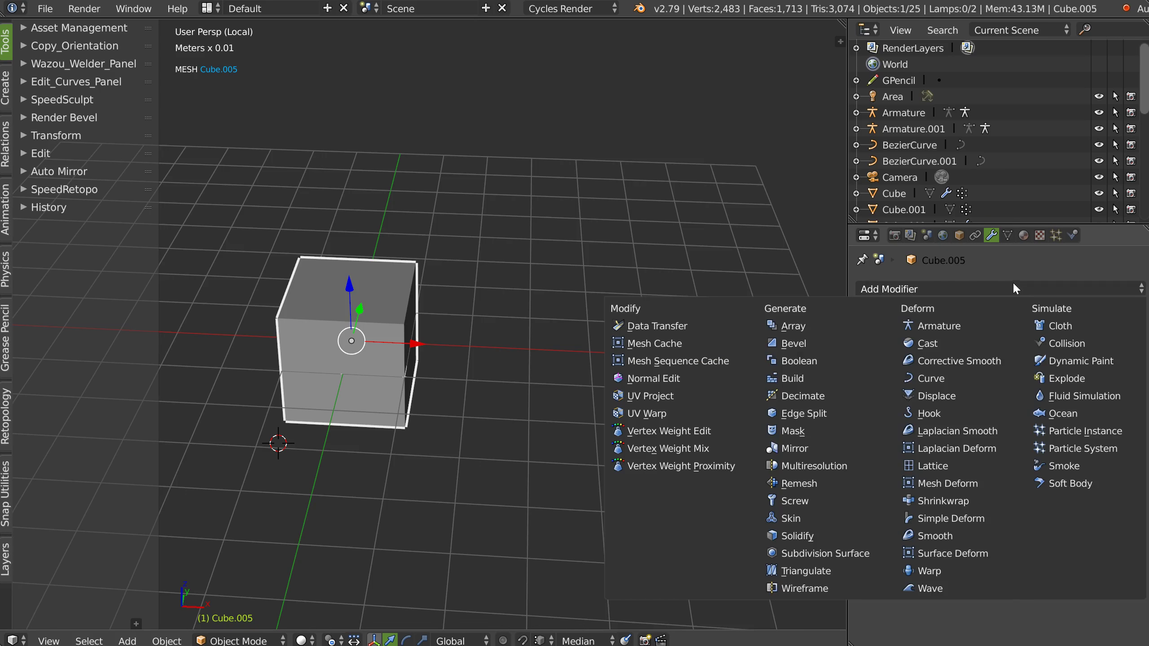
pyautogui.click(798, 414)
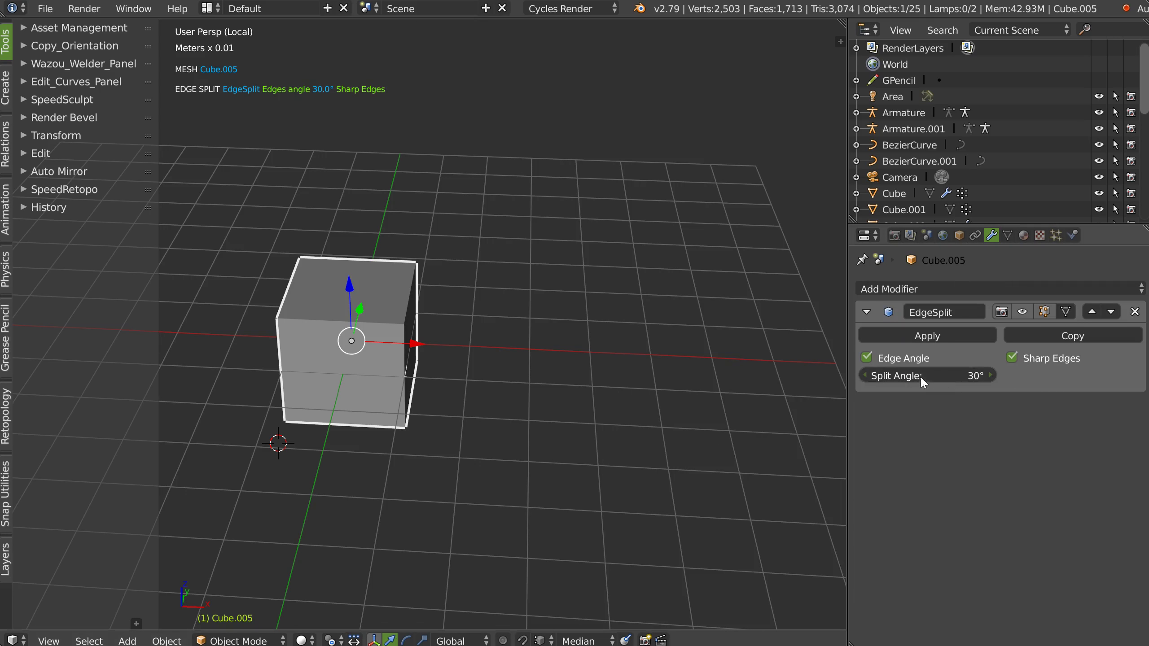
pyautogui.click(1011, 359)
pyautogui.click(1020, 359)
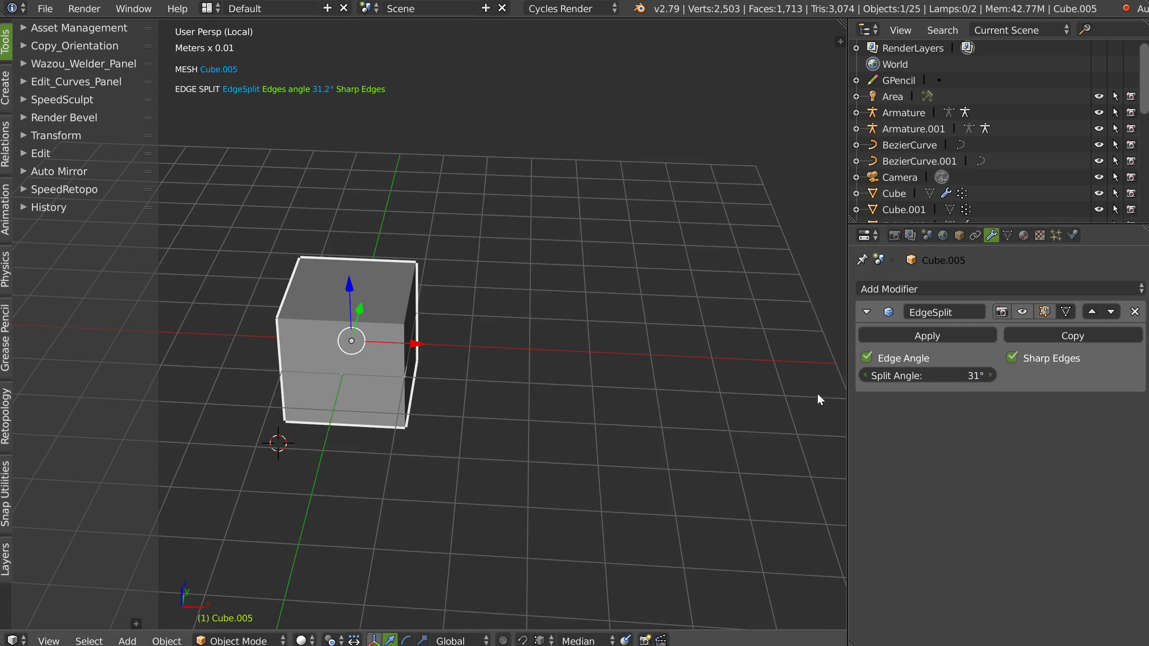
pyautogui.click(1135, 311)
# Add a Multiresolution modifier to Cube.005, toggle Optimal Display on and off, and disable Subdivide UVs.
pyautogui.click(1047, 287)
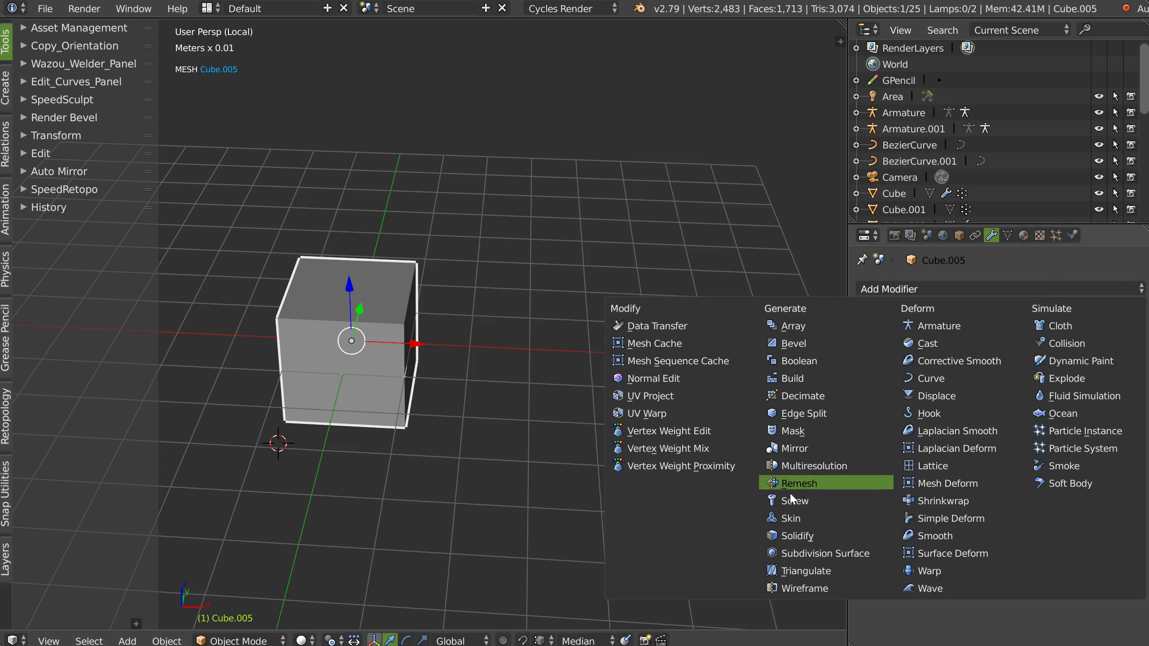
pyautogui.click(800, 466)
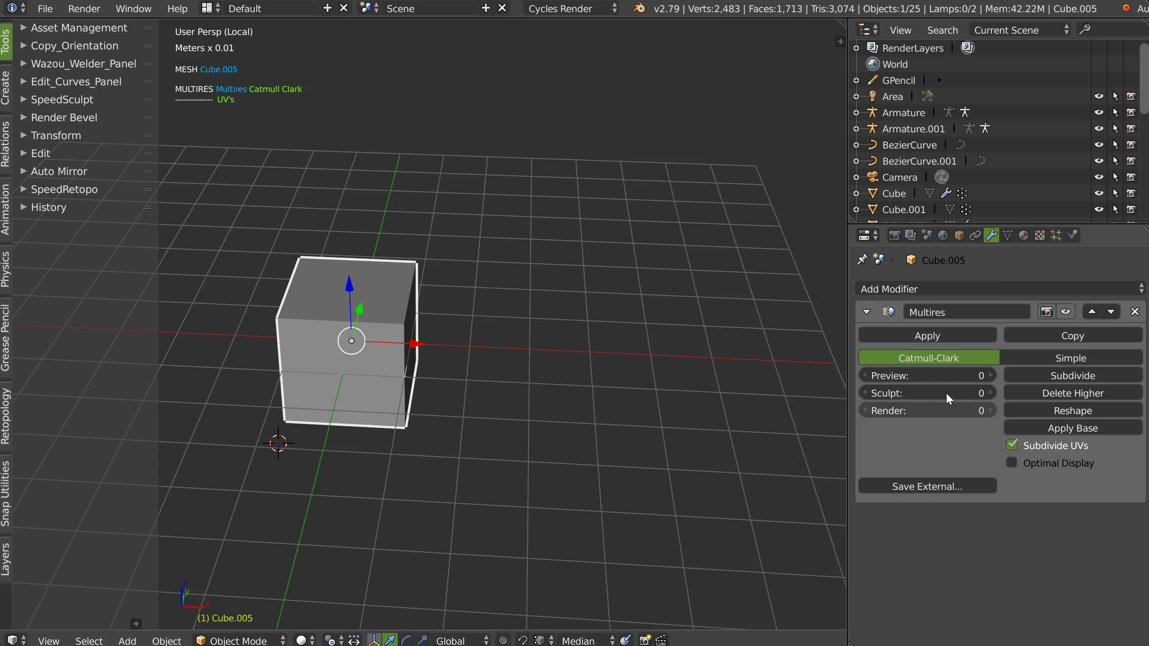
pyautogui.click(1012, 464)
pyautogui.click(1013, 464)
pyautogui.click(1012, 444)
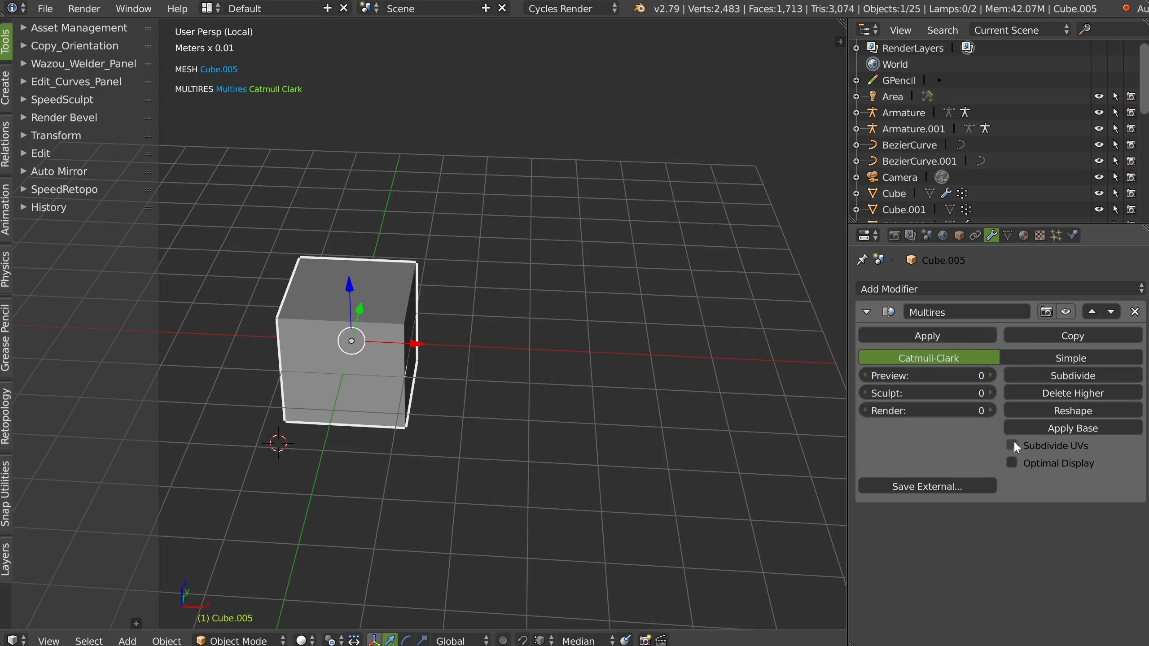
# Switch the Multiresolution modifier to Simple, subdivide it once, and remove the modifier.
pyautogui.click(1053, 358)
pyautogui.click(1063, 377)
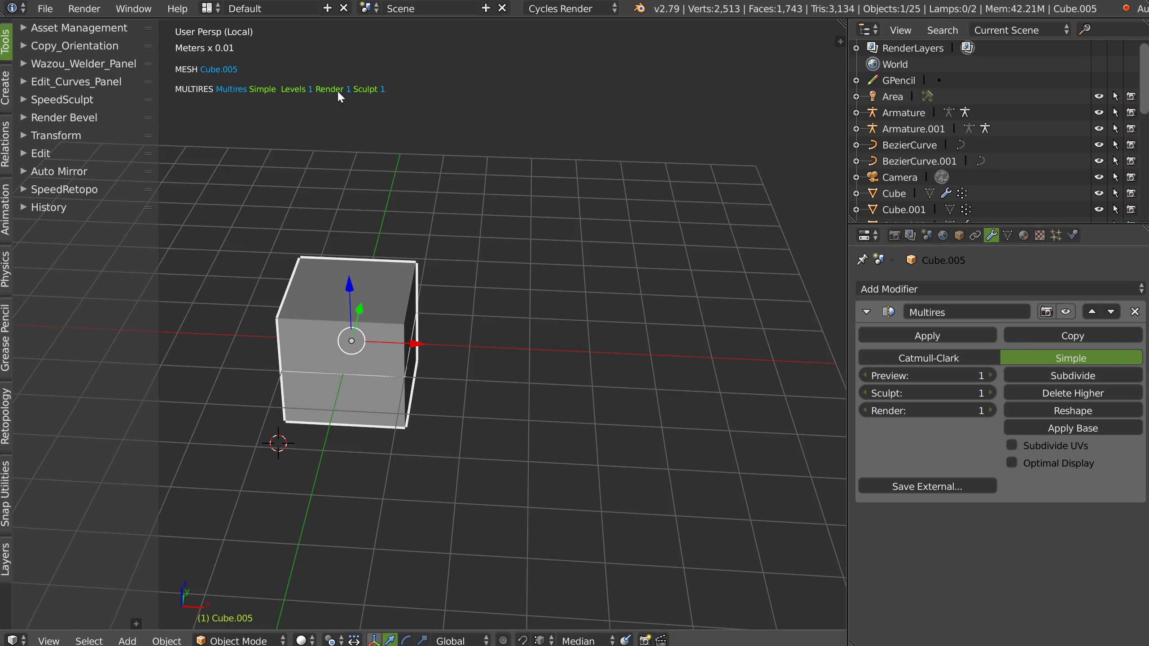
pyautogui.click(1135, 312)
# Try a Skin modifier on Cube.005 with Y and Z symmetry, Branch Smoothing 0.177 and Smooth Shading, and remove it.
pyautogui.click(1022, 287)
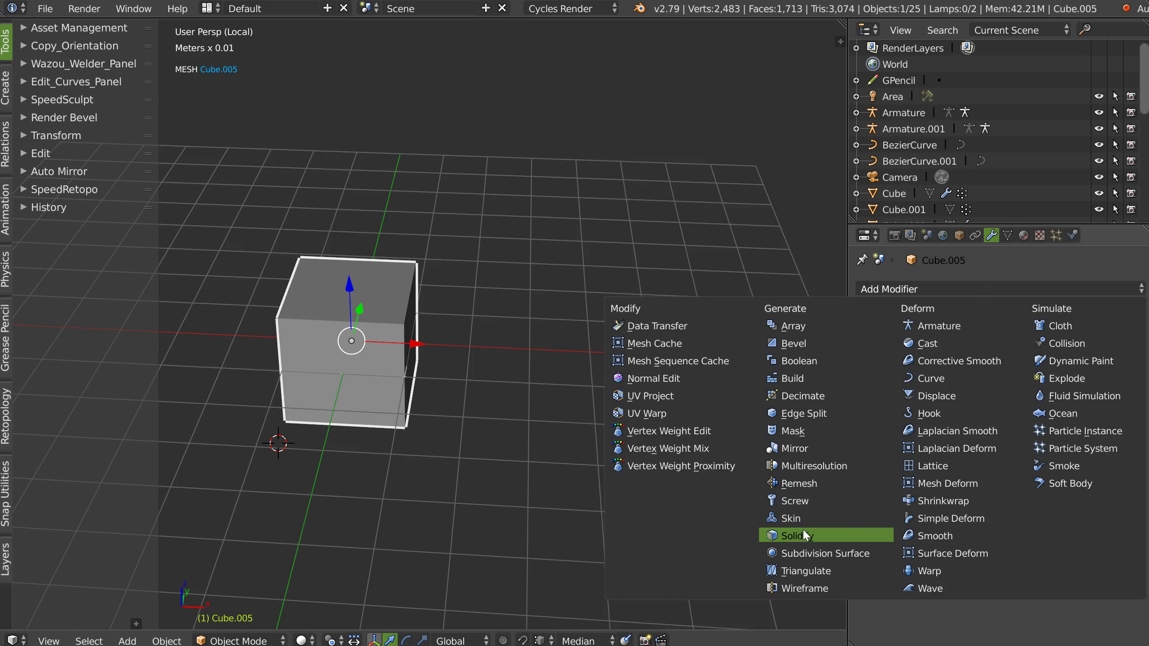
pyautogui.click(791, 517)
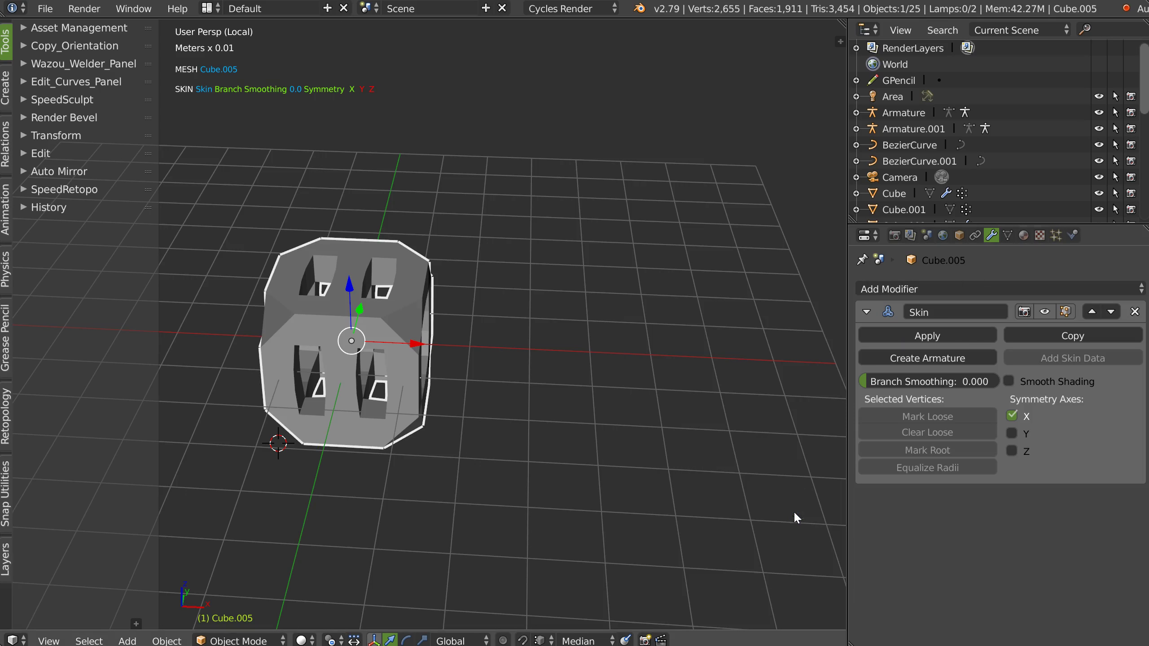
pyautogui.click(1012, 433)
pyautogui.click(1012, 450)
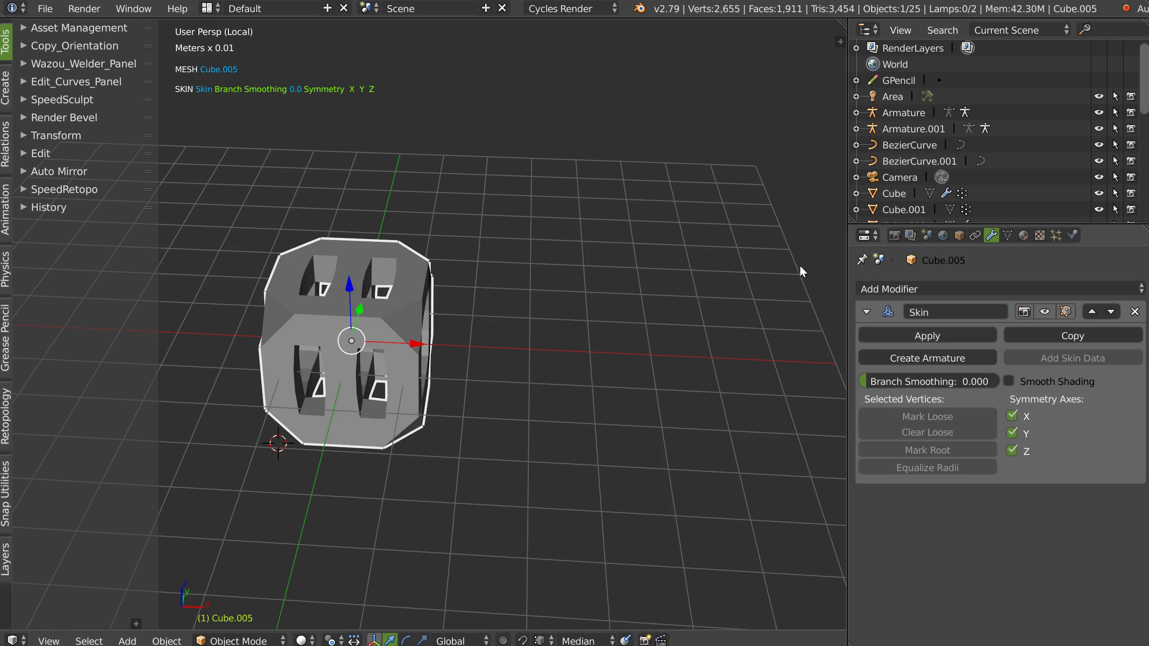
pyautogui.moveTo(886, 385); pyautogui.dragTo(924, 380)
pyautogui.click(1008, 381)
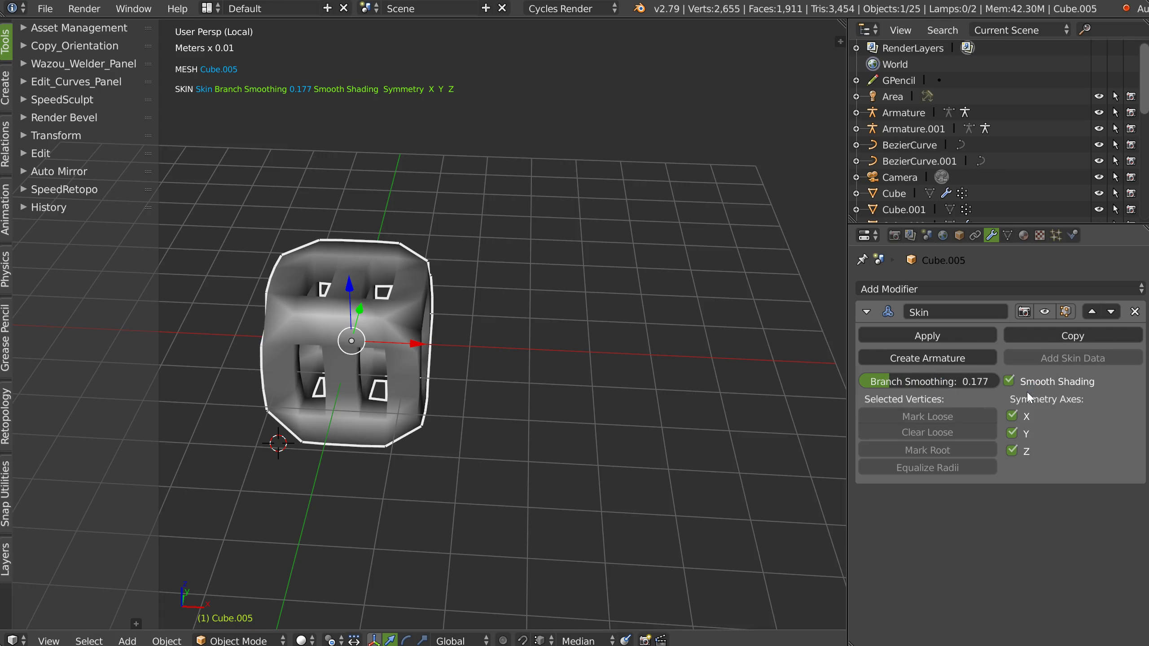
pyautogui.click(1134, 311)
# Add a Mirror modifier to Cube.005, turn off its X axis, enable Clipping, and toggle Vertex Groups off and on.
pyautogui.click(1011, 285)
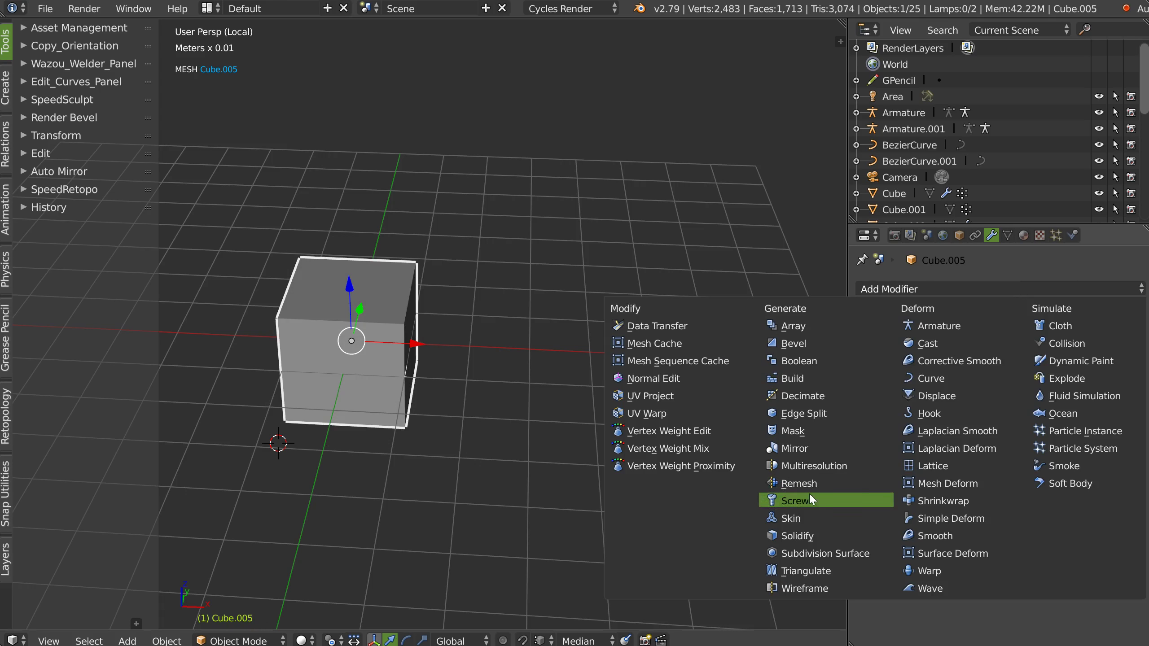
pyautogui.click(803, 447)
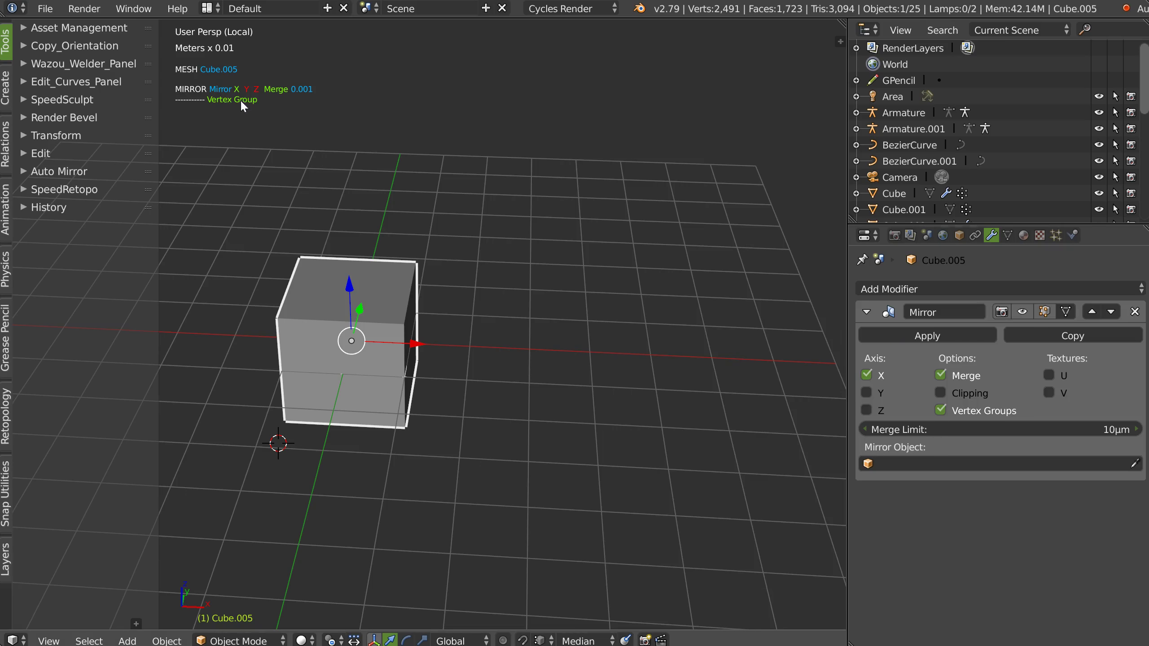
pyautogui.click(868, 382)
pyautogui.click(867, 376)
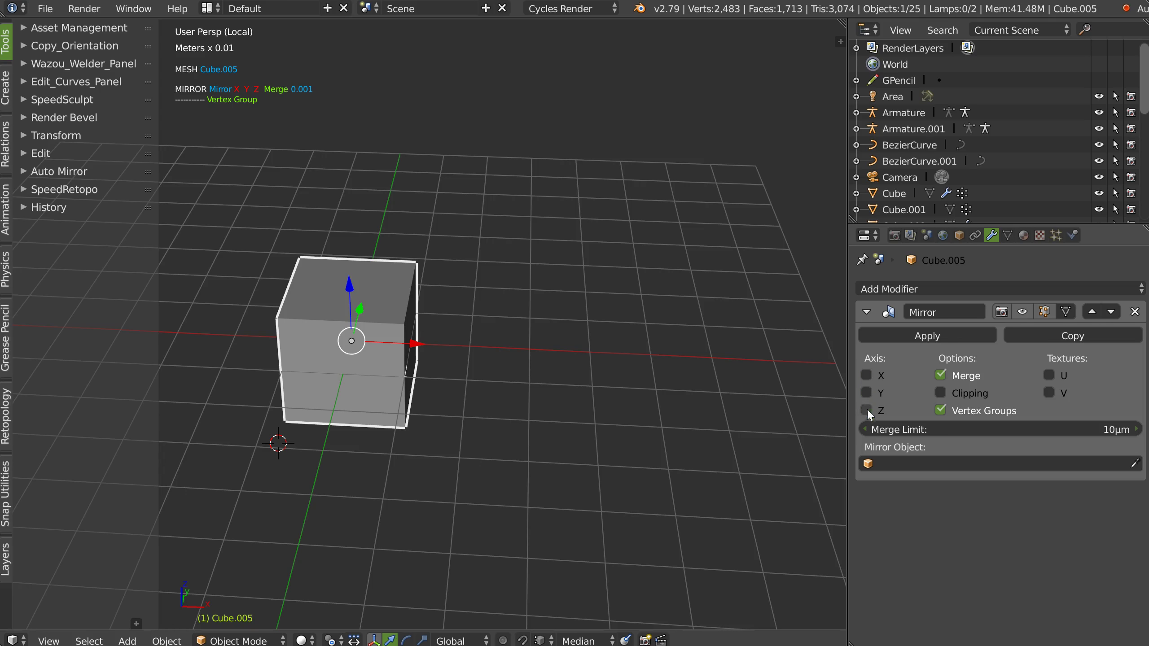
pyautogui.click(944, 391)
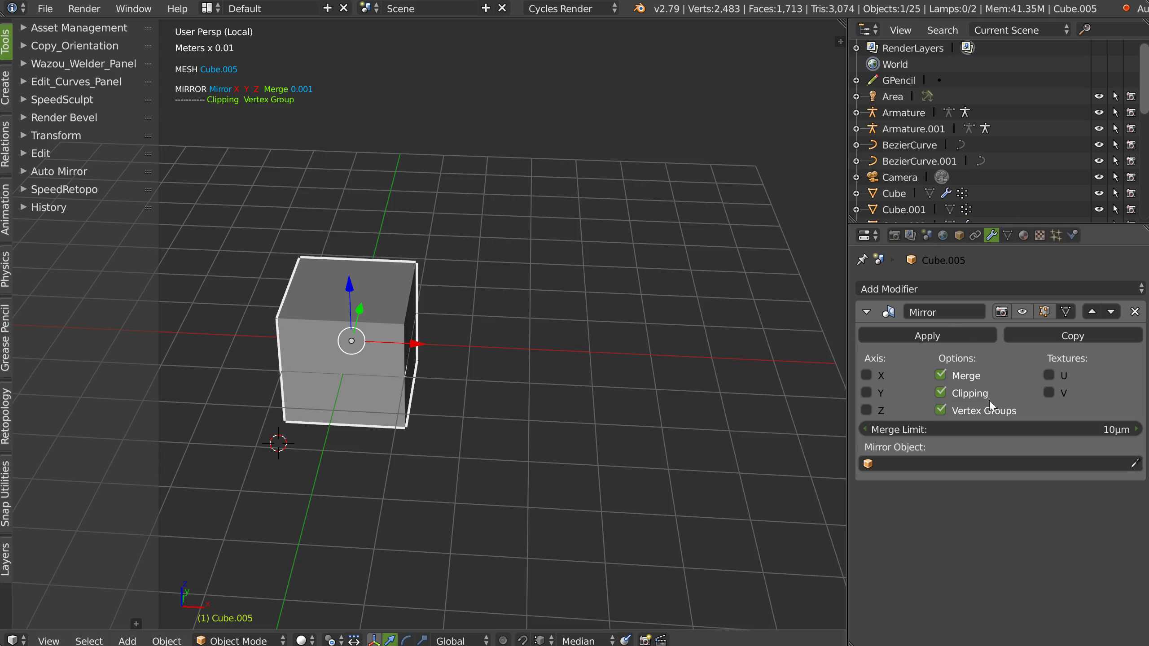
pyautogui.click(944, 409)
pyautogui.click(943, 413)
# Set the Mirror modifier's Merge Limit to 21µm and its Mirror Object to Cube, and remove the modifier.
pyautogui.moveTo(938, 427); pyautogui.dragTo(993, 428)
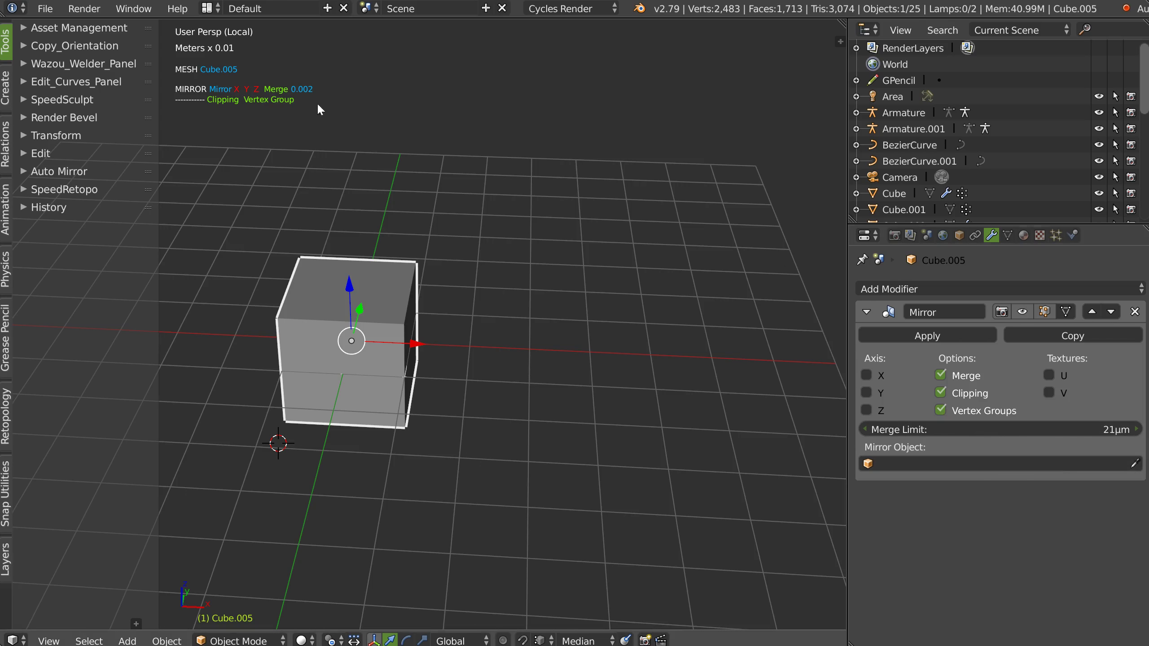
pyautogui.click(884, 467)
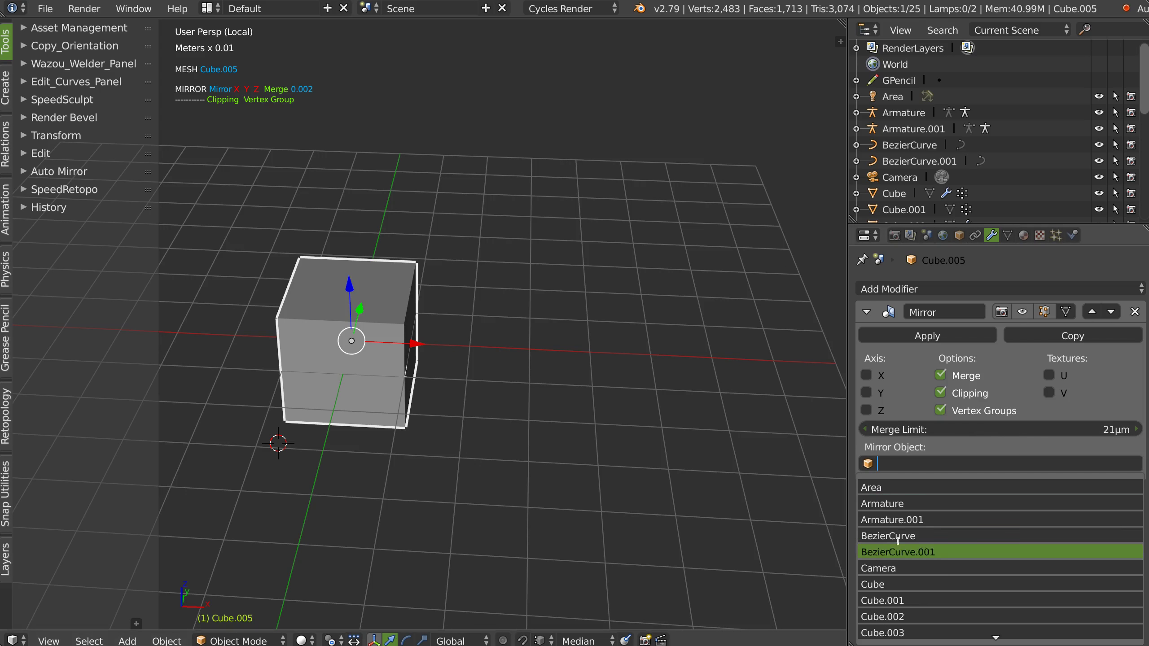
pyautogui.click(881, 585)
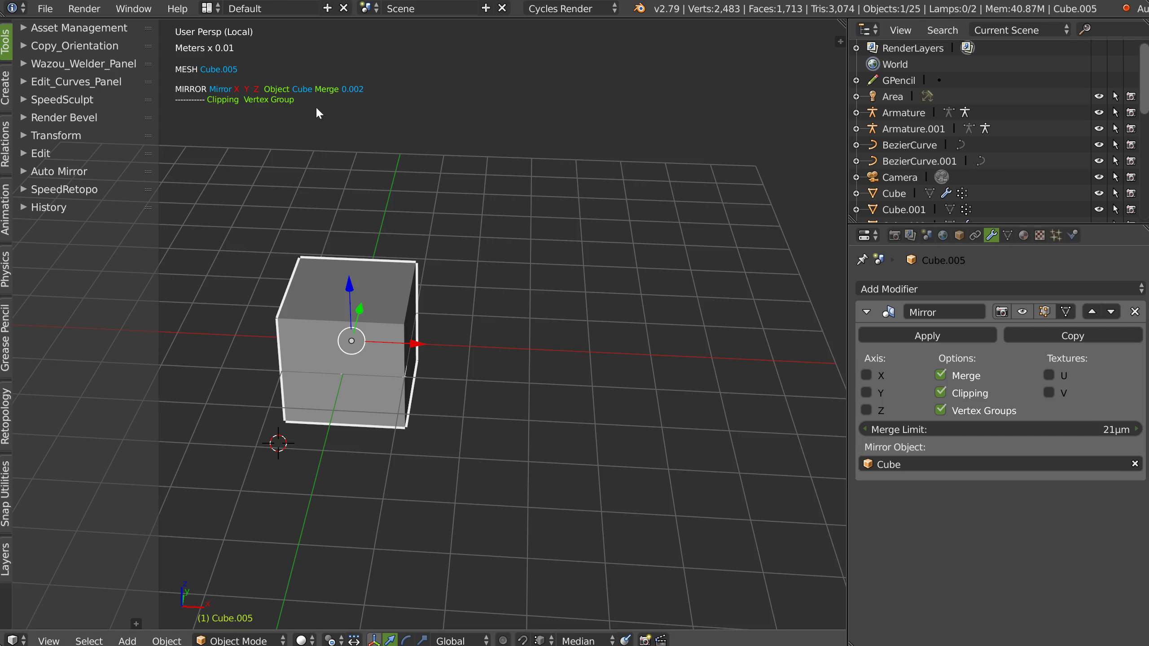
pyautogui.click(1136, 312)
# Try a Mesh Deform modifier on Cube.005 with Cube as its object, and remove it.
pyautogui.click(973, 289)
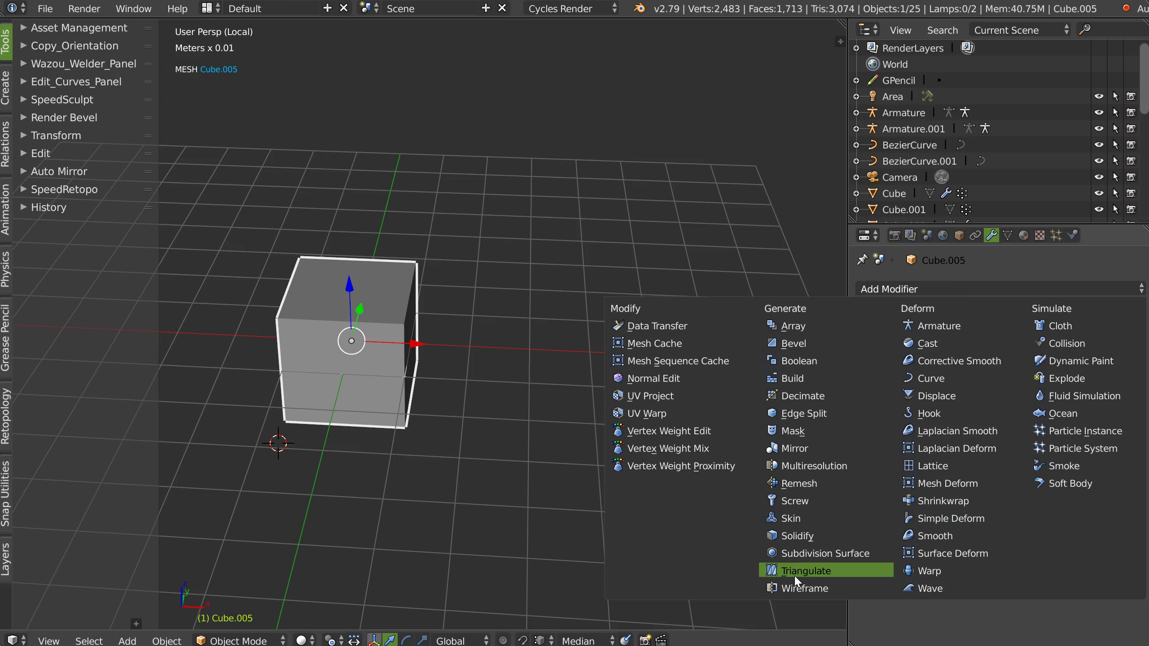
pyautogui.click(947, 482)
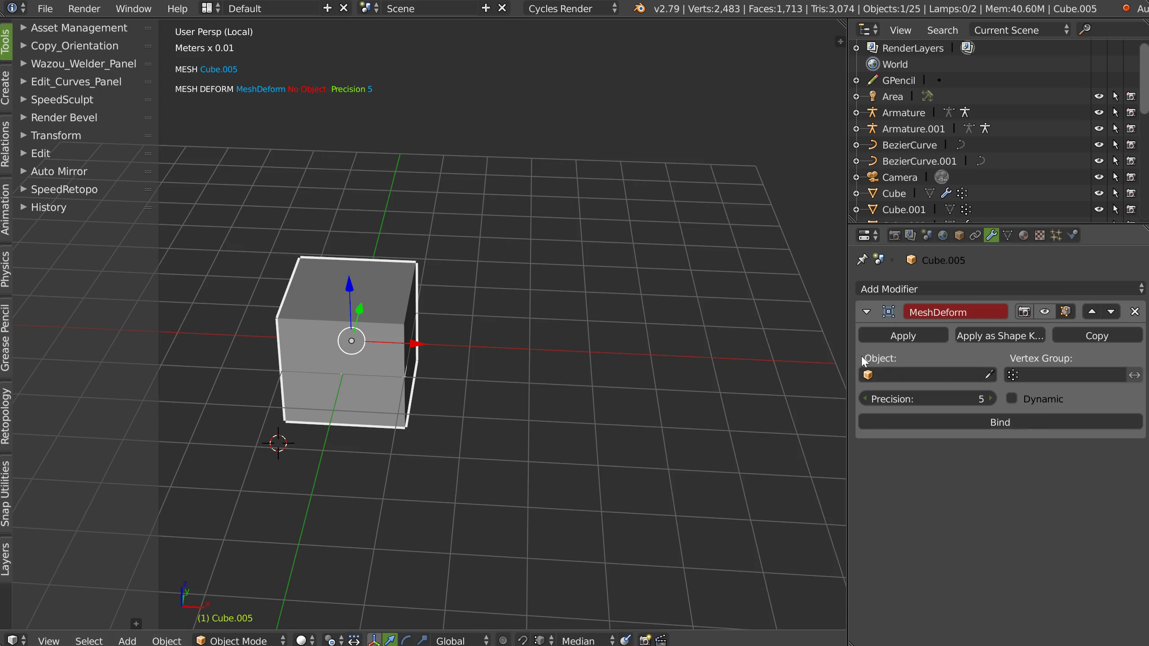
pyautogui.click(868, 375)
pyautogui.click(869, 399)
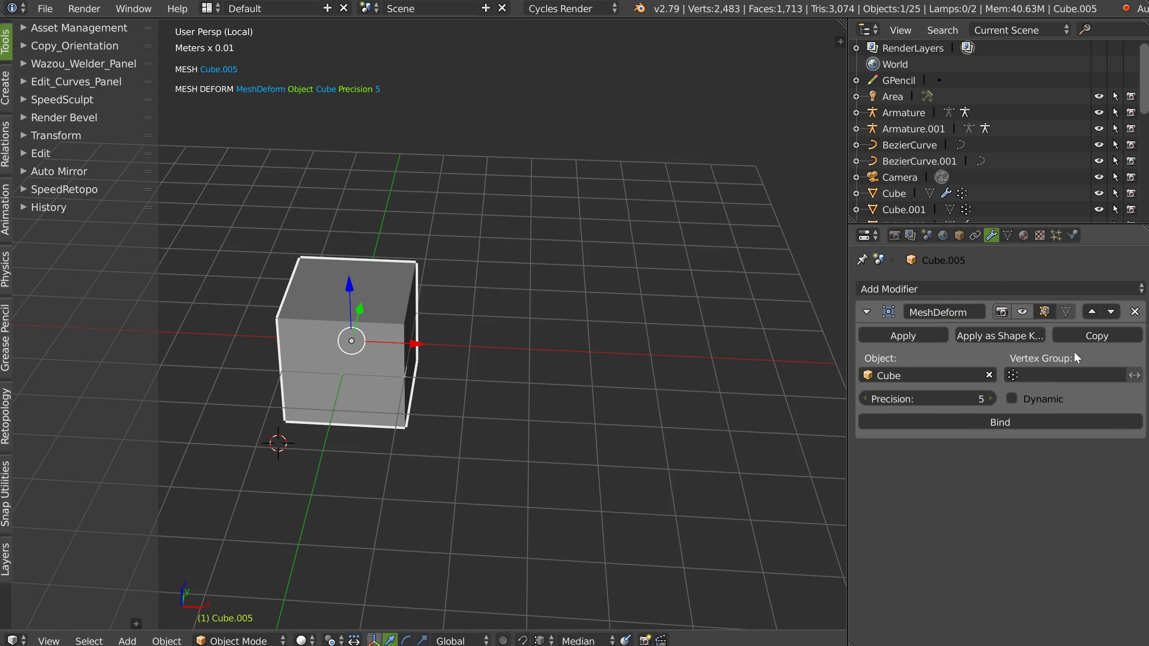
pyautogui.click(1136, 313)
# Try a Shrinkwrap modifier and a Displace modifier on Cube.005 one after the other, removing each.
pyautogui.click(1034, 287)
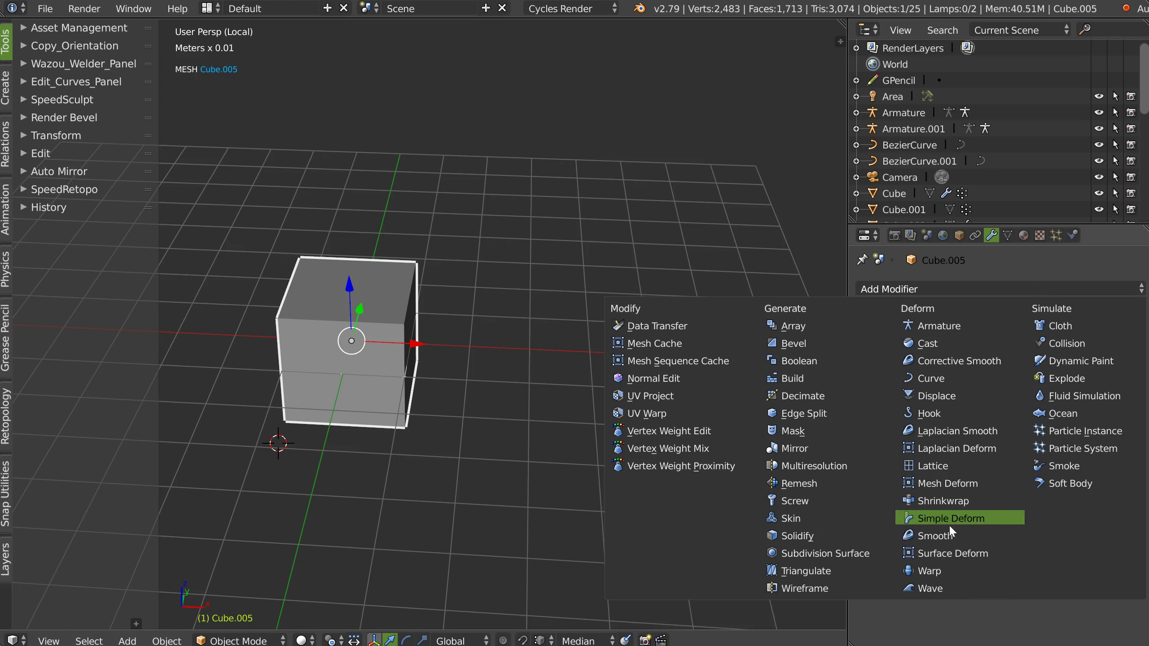
pyautogui.click(944, 500)
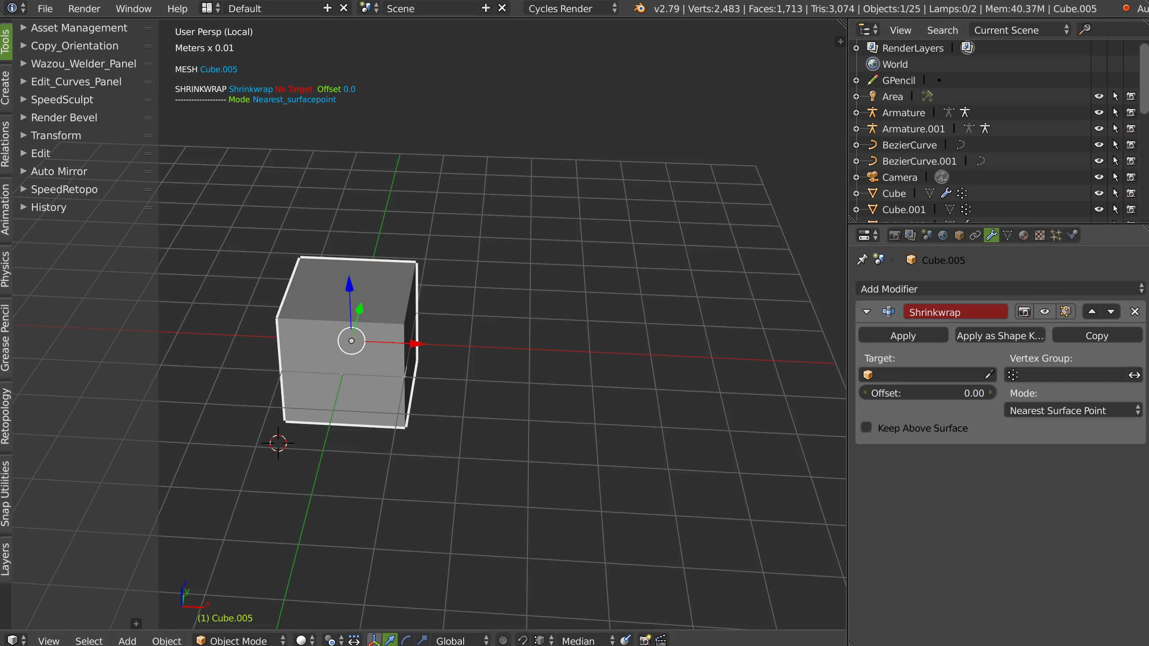
pyautogui.click(1133, 312)
pyautogui.click(957, 287)
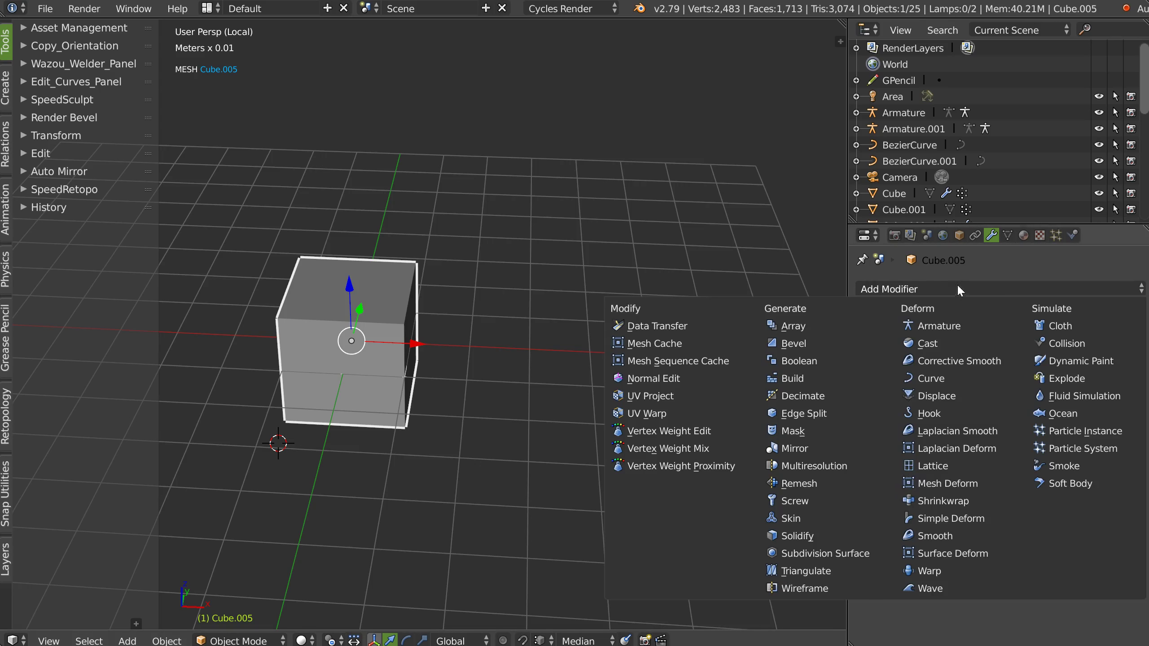
pyautogui.click(927, 396)
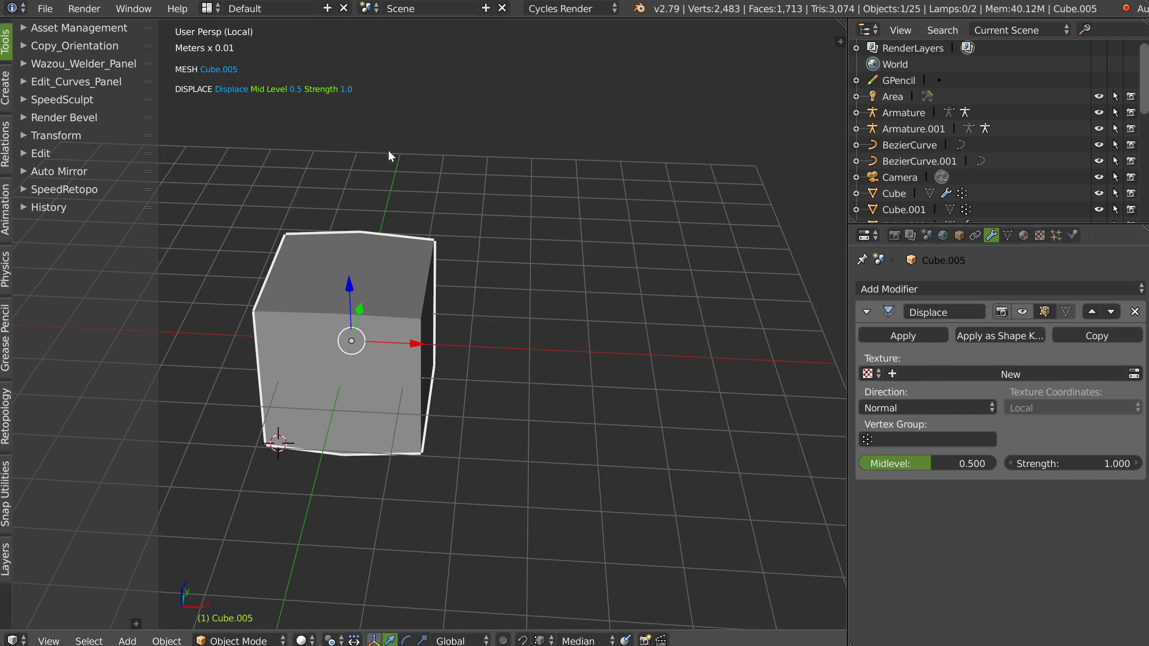
pyautogui.click(1134, 312)
# Delete Cube.005 and add a Hemi lamp to the scene.
pyautogui.moveTo(455, 255); pyautogui.dragTo(466, 297, button='middle')
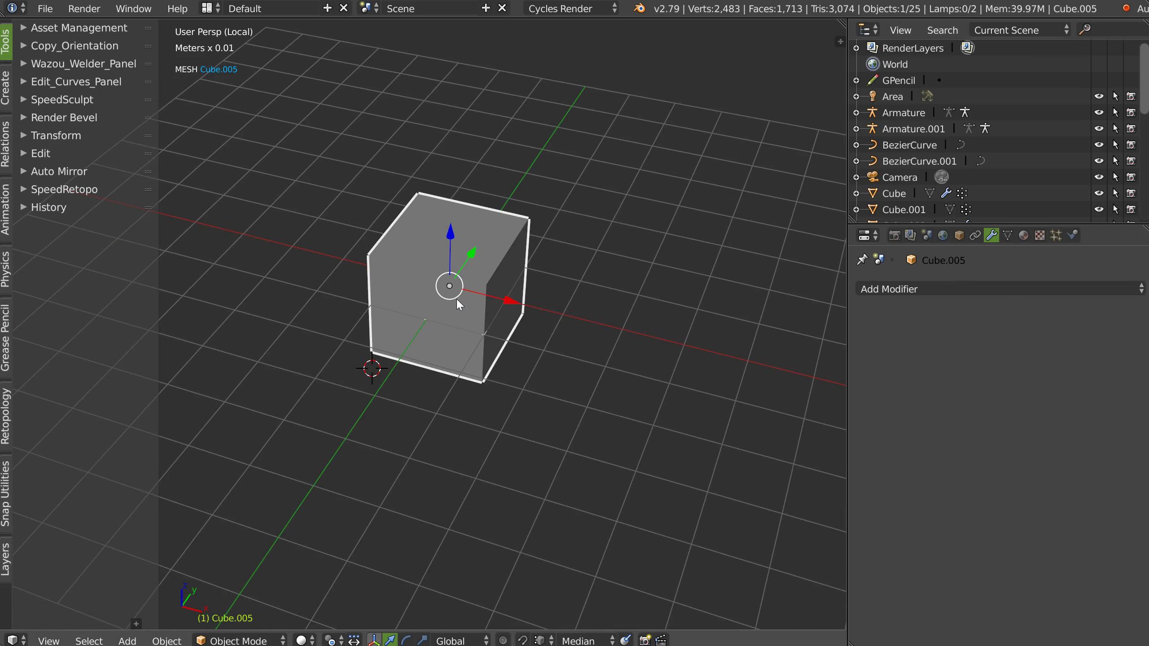
pyautogui.press('Delete')
pyautogui.rightClick(491, 266)
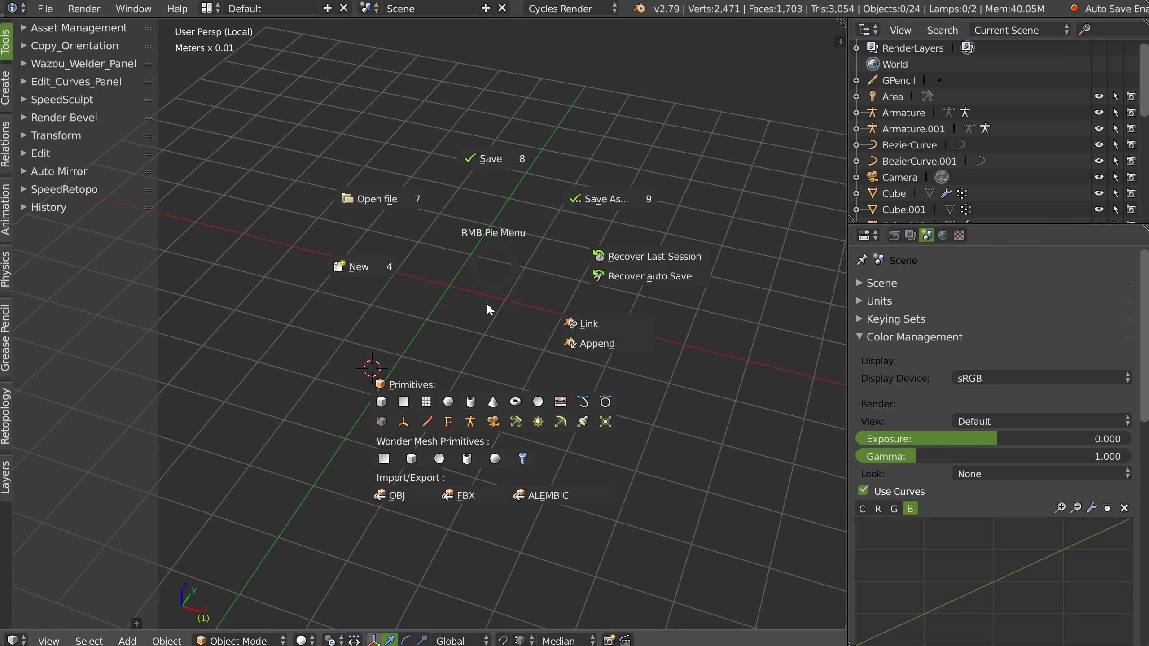
pyautogui.click(560, 421)
pyautogui.moveTo(495, 293); pyautogui.dragTo(425, 307, button='middle')
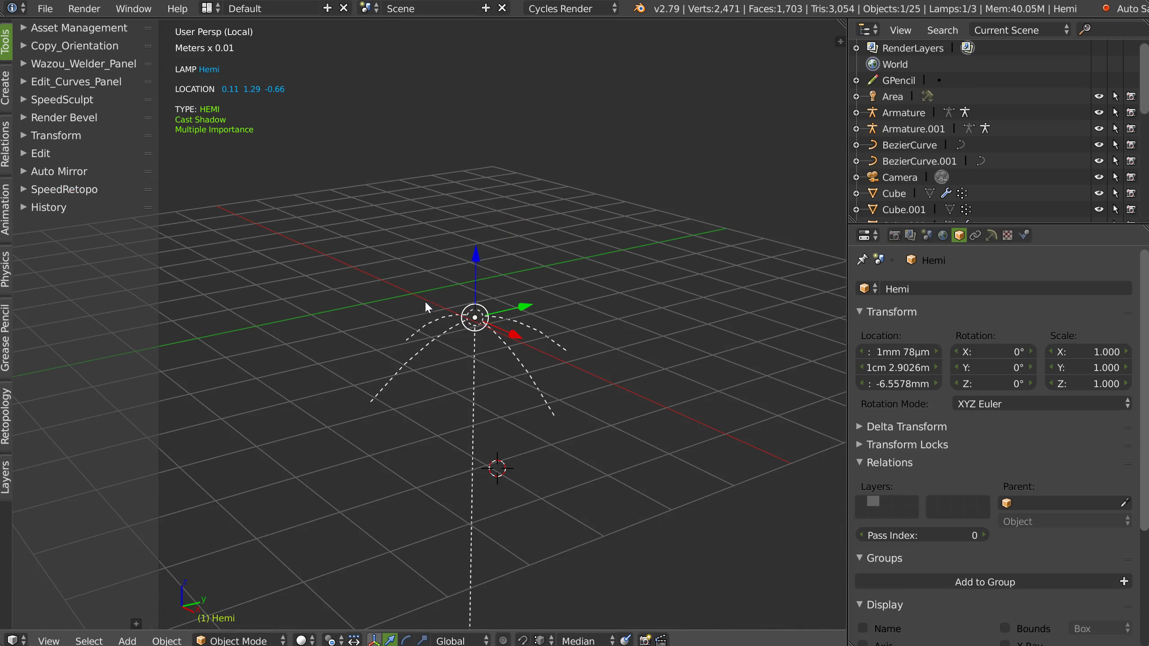
pyautogui.scroll(-5, 920, 182)
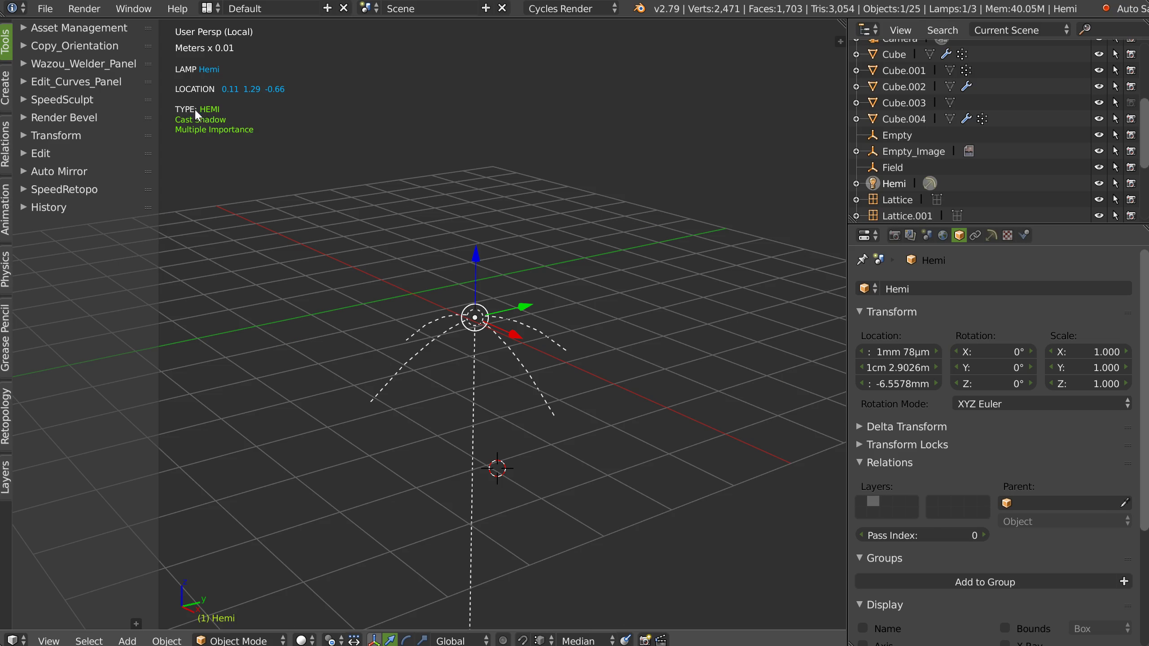
# Change the Hemi lamp's type to Point and set its size to 1cm 7mm.
pyautogui.click(992, 235)
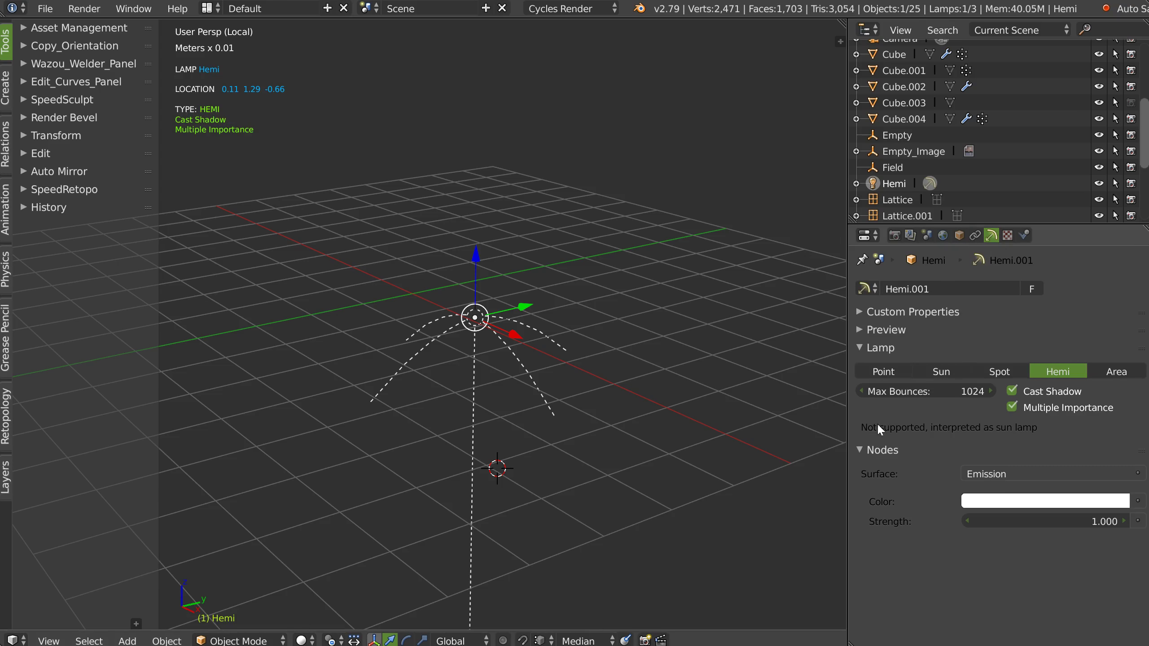
pyautogui.click(888, 370)
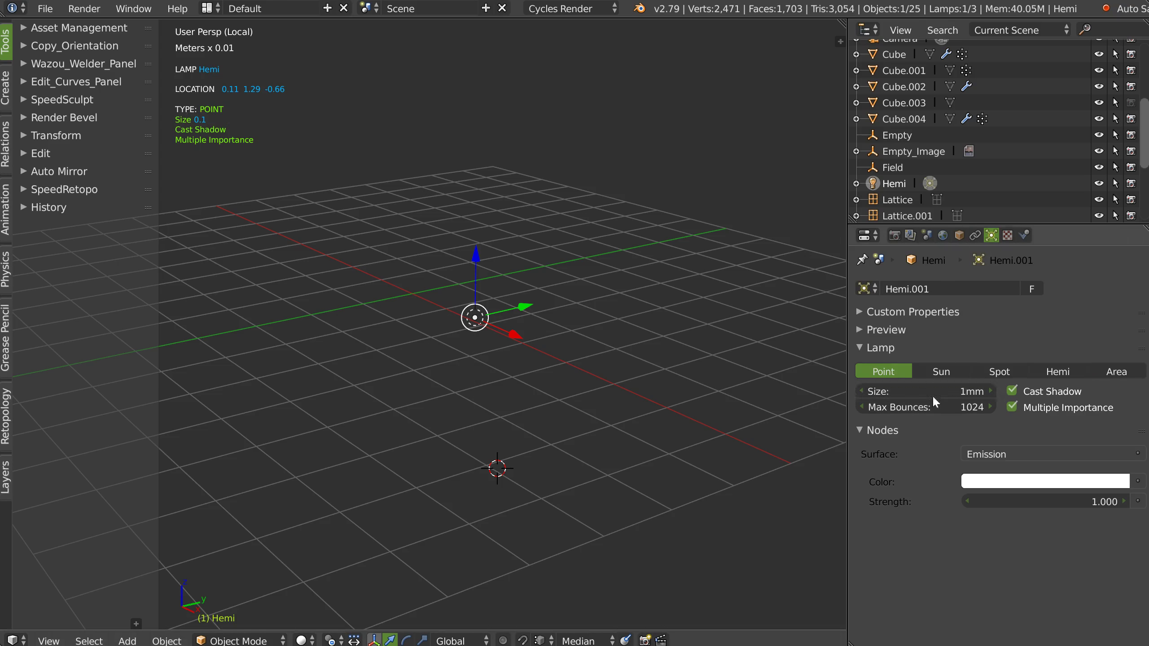
pyautogui.moveTo(918, 390); pyautogui.dragTo(919, 396)
pyautogui.moveTo(518, 325); pyautogui.dragTo(506, 322, button='middle')
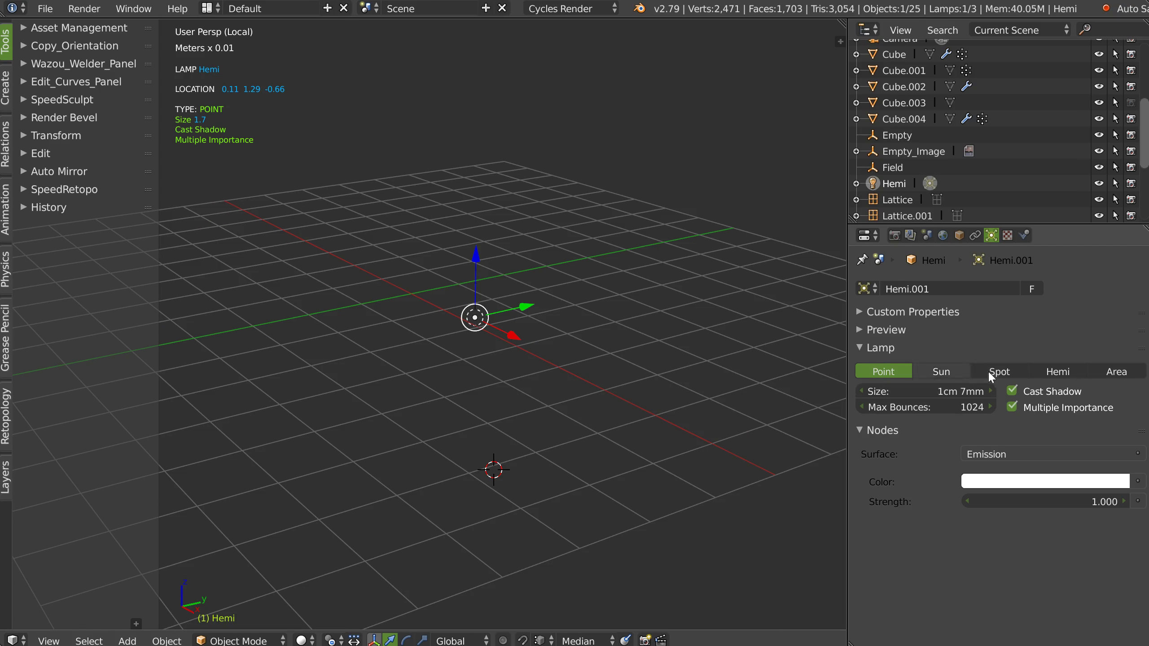
# Change the lamp's type to Area, try the Rectangle shape, and return the shape to Square.
pyautogui.click(1117, 371)
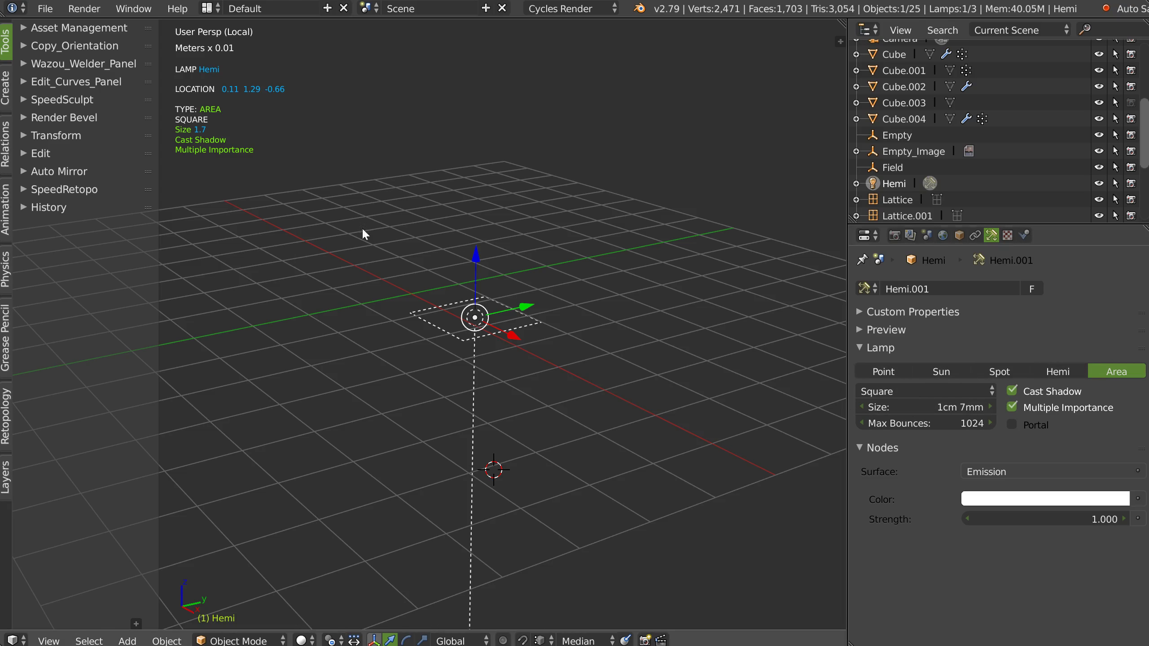
pyautogui.moveTo(451, 206); pyautogui.dragTo(471, 206, button='middle')
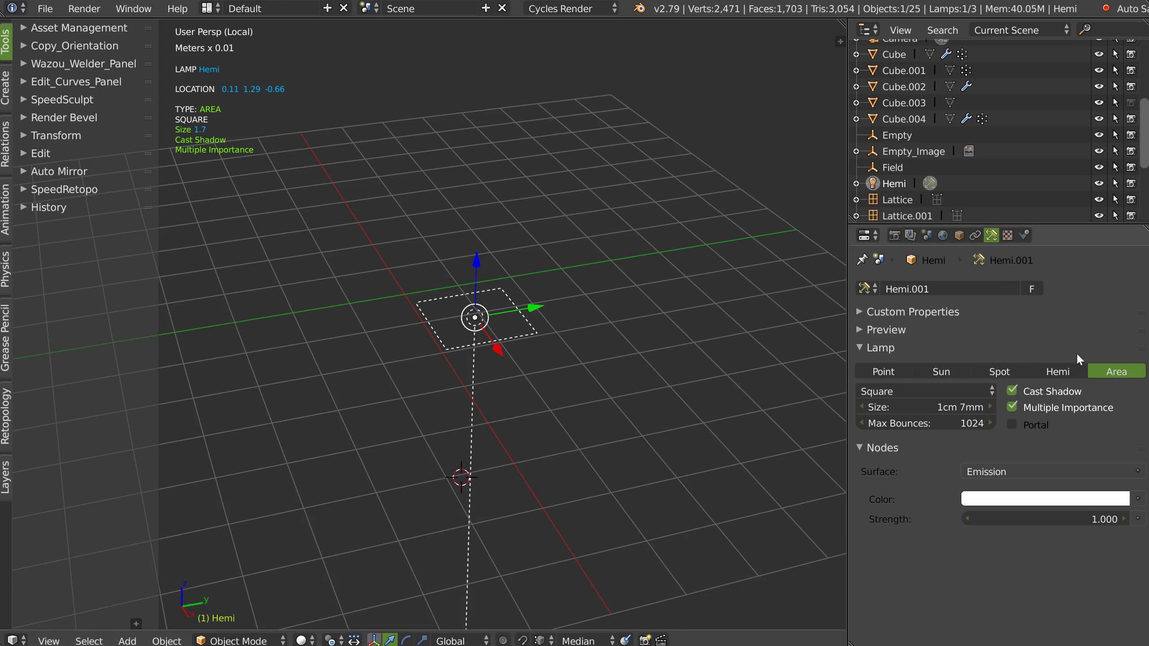
pyautogui.click(894, 392)
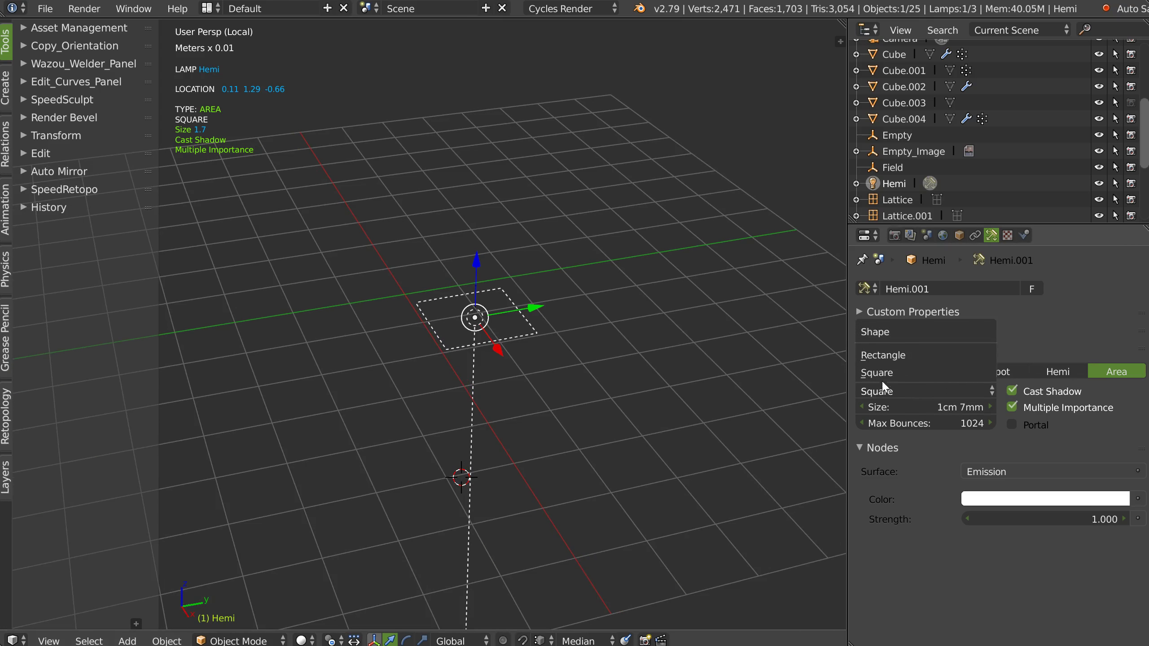
pyautogui.click(878, 354)
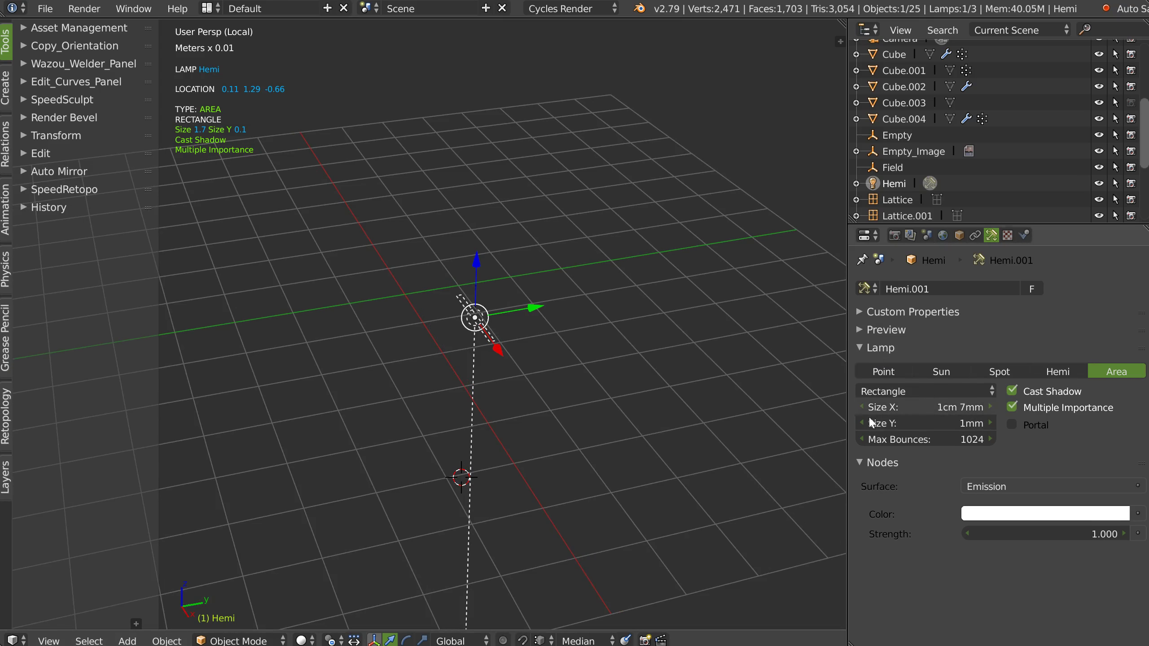
pyautogui.click(914, 394)
pyautogui.click(868, 372)
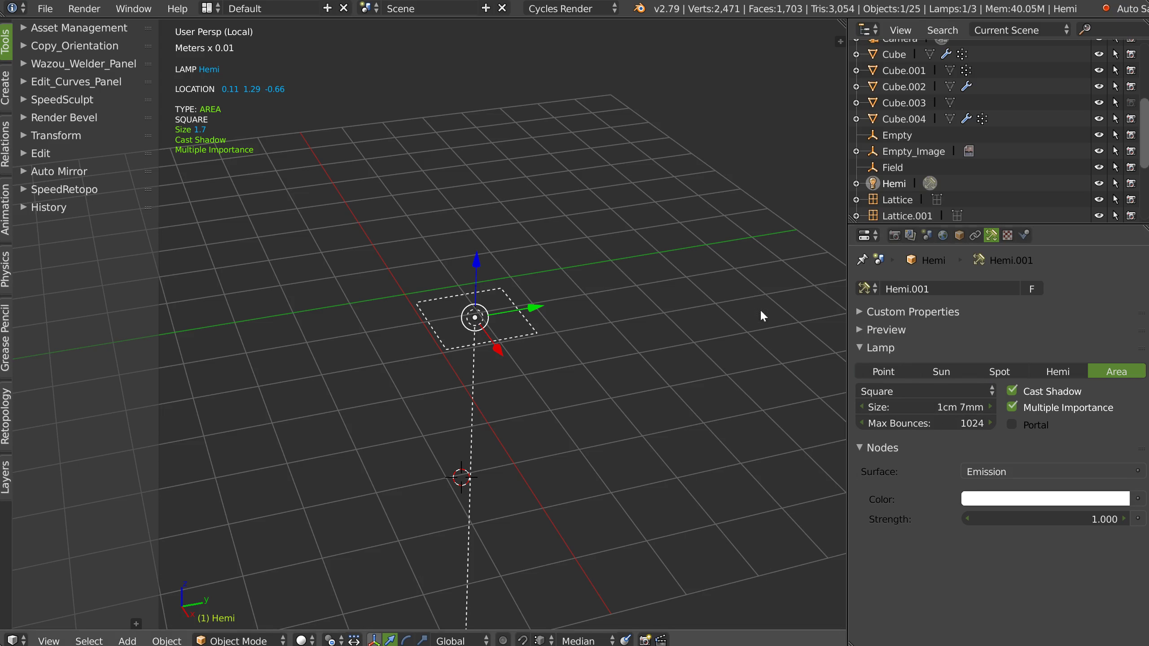
# Toggle the area lamp's Cast Shadow and Multiple Importance options off and back on.
pyautogui.click(1021, 393)
pyautogui.click(1016, 408)
pyautogui.click(1015, 392)
pyautogui.click(1019, 408)
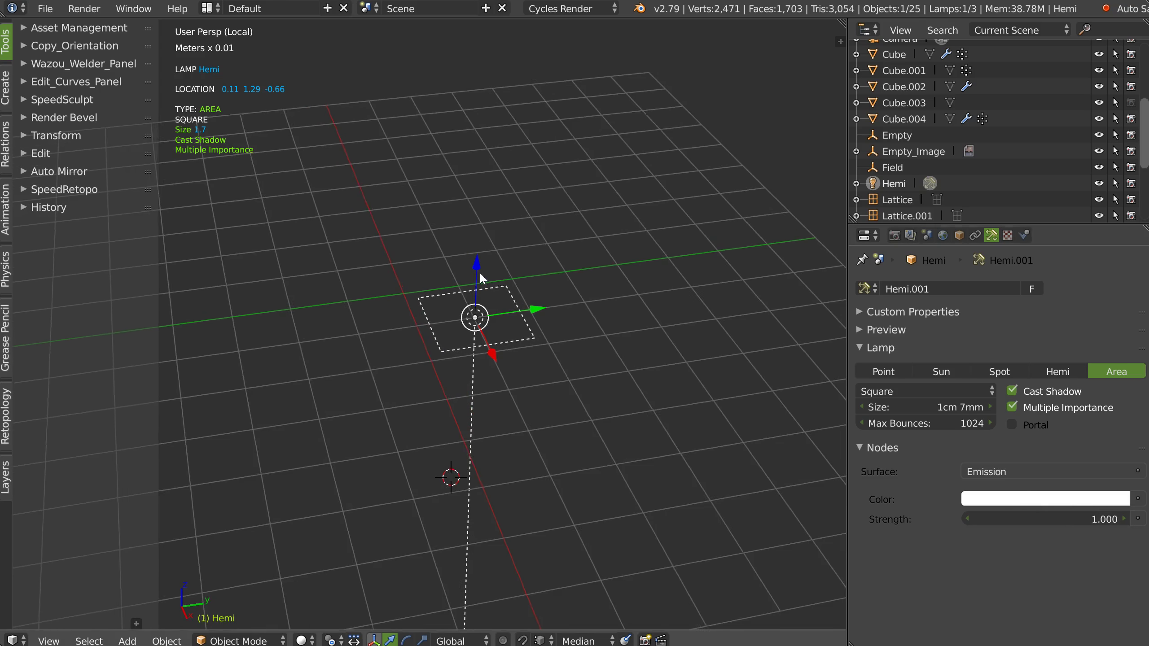
# Adjust the area lamp interactively in the viewport, setting its strength to 30.4 and its size to 3cm 7.5mm.
pyautogui.press('w')
pyautogui.click(493, 265)
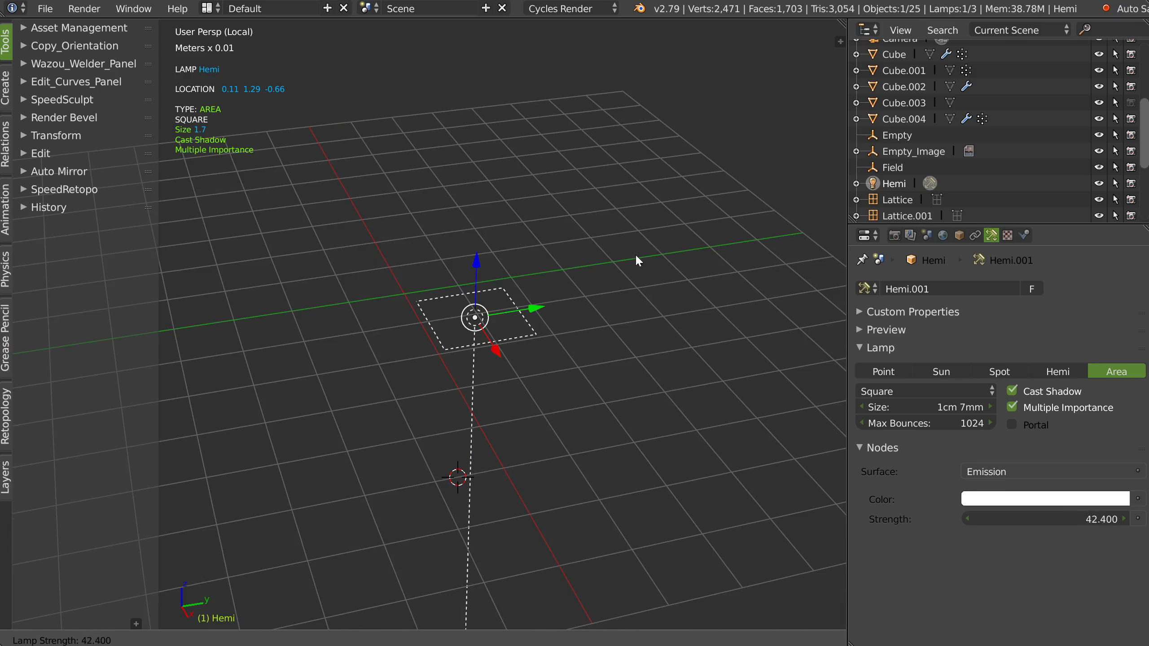
pyautogui.click(631, 252)
pyautogui.press('w')
pyautogui.click(424, 276)
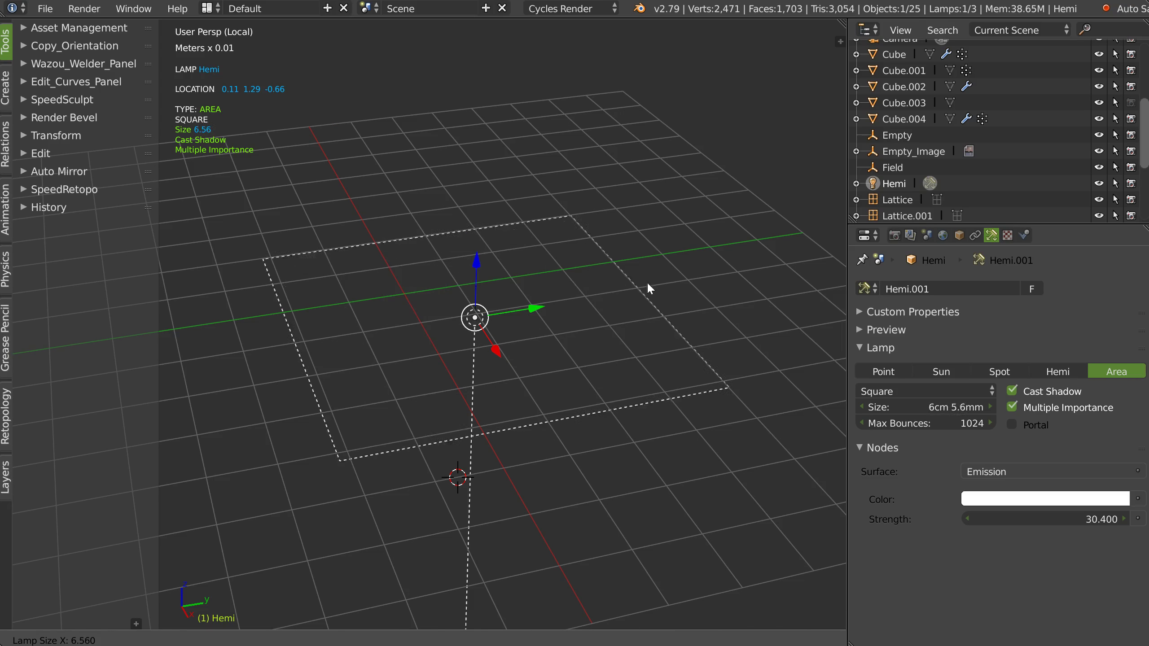
pyautogui.click(475, 324)
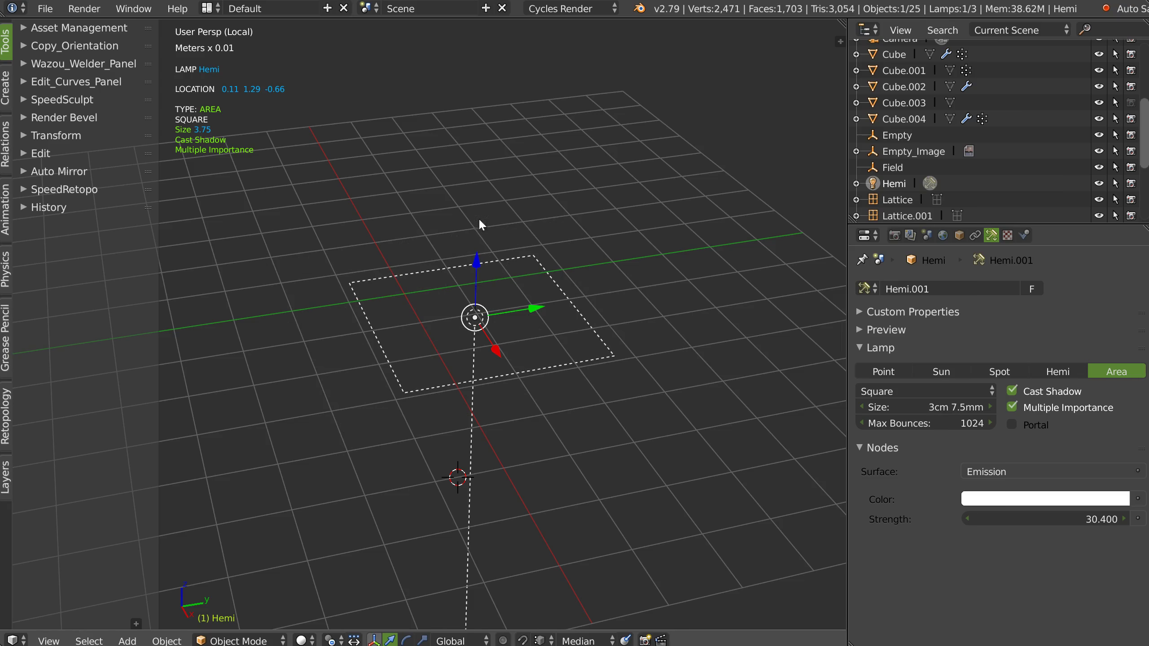
# Delete the Hemi area lamp from the local view.
pyautogui.press('x')
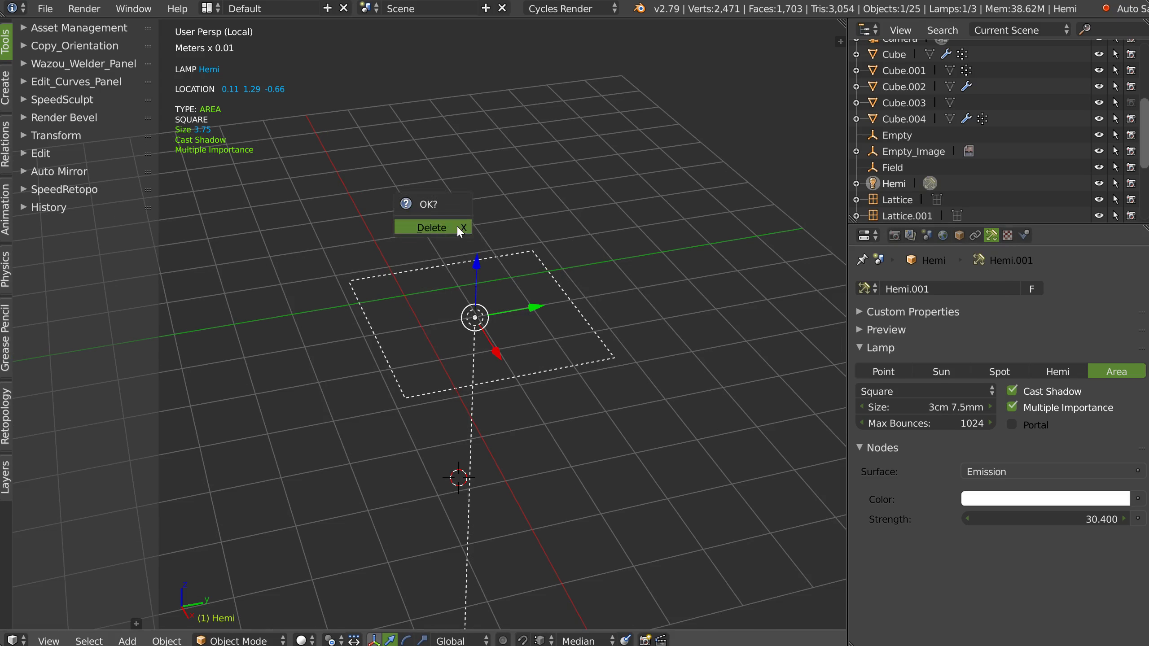
pyautogui.click(458, 227)
pyautogui.hotkey('shift', 'a')
pyautogui.press('Escape')
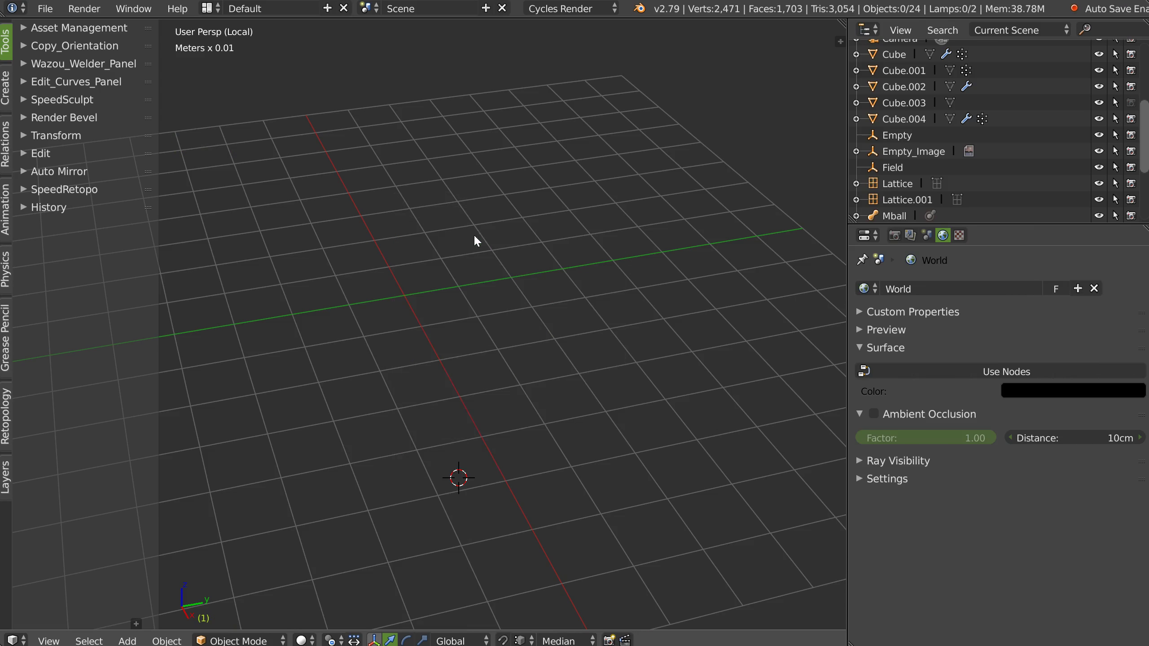
# Add a text object, recenter the 3D cursor and clear the text's location.
pyautogui.rightClick(475, 237)
pyautogui.click(434, 395)
pyautogui.scroll(2, 461, 325)
pyautogui.hotkey('shift', 'c')
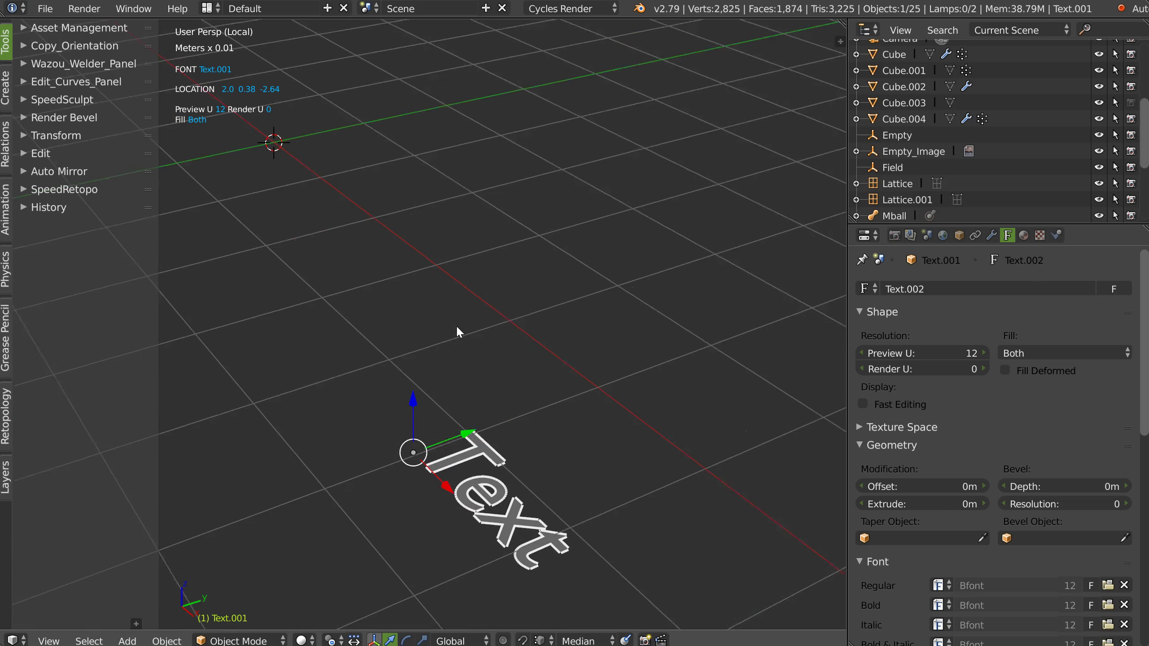
pyautogui.hotkey('alt', 'g')
pyautogui.keyDown('shift'); pyautogui.moveTo(346, 187); pyautogui.dragTo(234, 110, button='middle'); pyautogui.keyUp('shift')
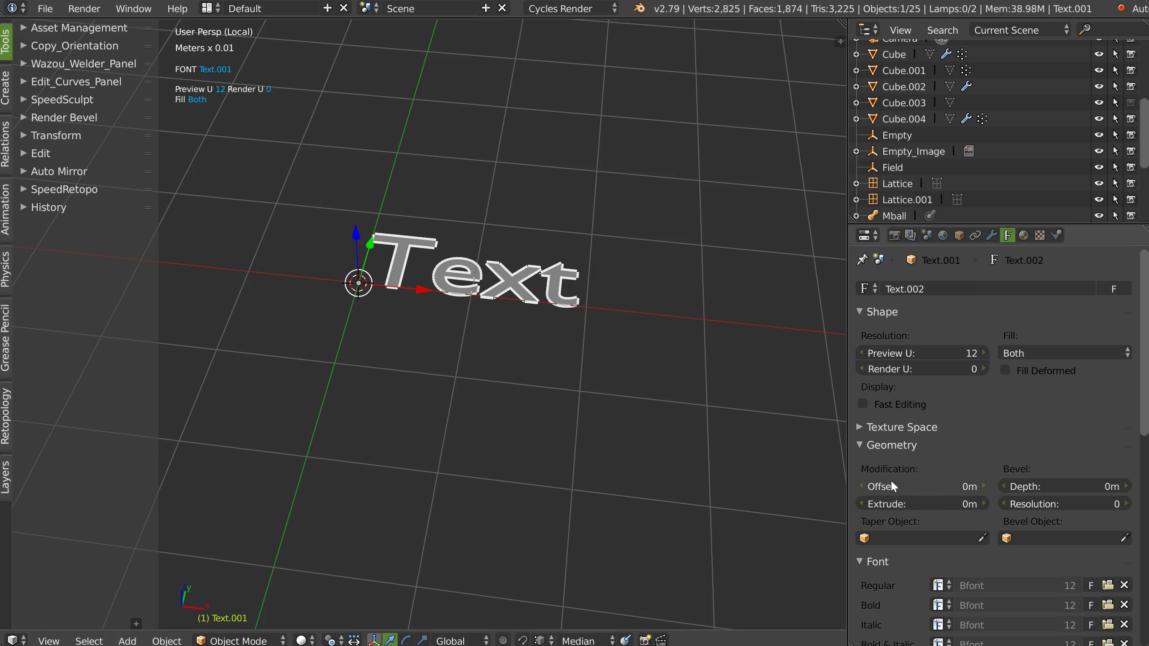
# Set the text's offset to -0.4mm, its extrude to 1mm and its bevel depth to 0.3mm.
pyautogui.moveTo(892, 485); pyautogui.dragTo(899, 486)
pyautogui.moveTo(901, 504); pyautogui.dragTo(908, 504)
pyautogui.moveTo(1035, 485); pyautogui.dragTo(1037, 485)
# Reset the text's offset to 0 and set its bevel resolution to 3.
pyautogui.click(930, 487)
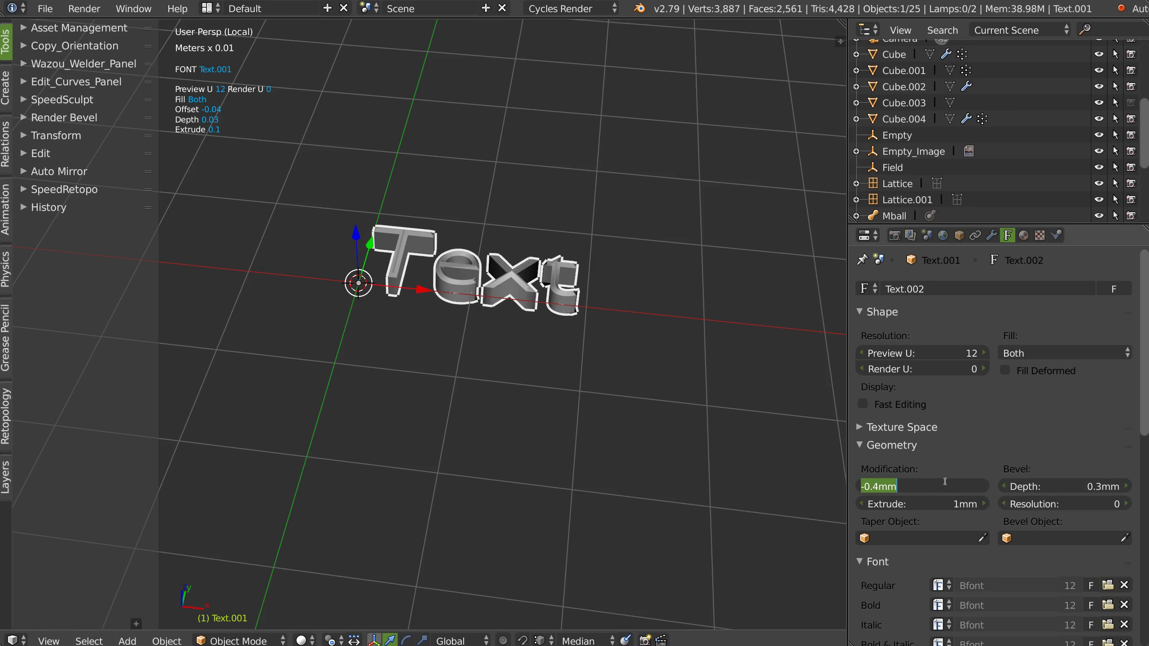
pyautogui.write('0')
pyautogui.press('Return')
pyautogui.moveTo(1053, 508); pyautogui.dragTo(1081, 506)
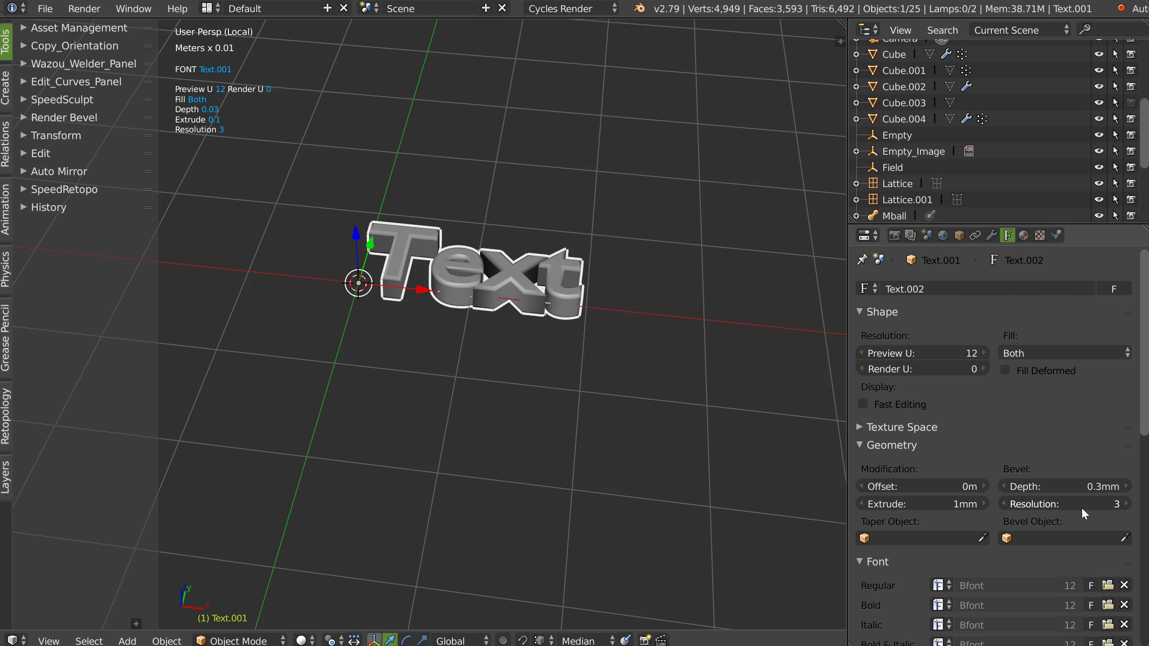
# Assign BezierCurve.001 as the text's taper object and BezierCurve as its bevel object.
pyautogui.click(876, 540)
pyautogui.click(887, 387)
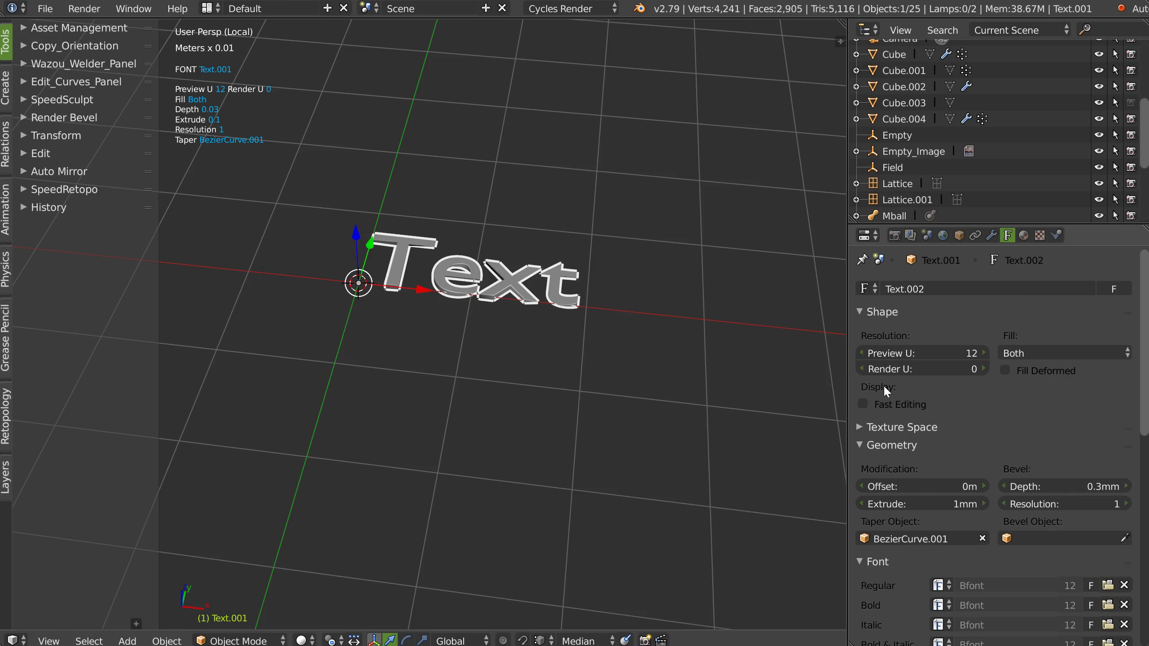
pyautogui.click(1001, 537)
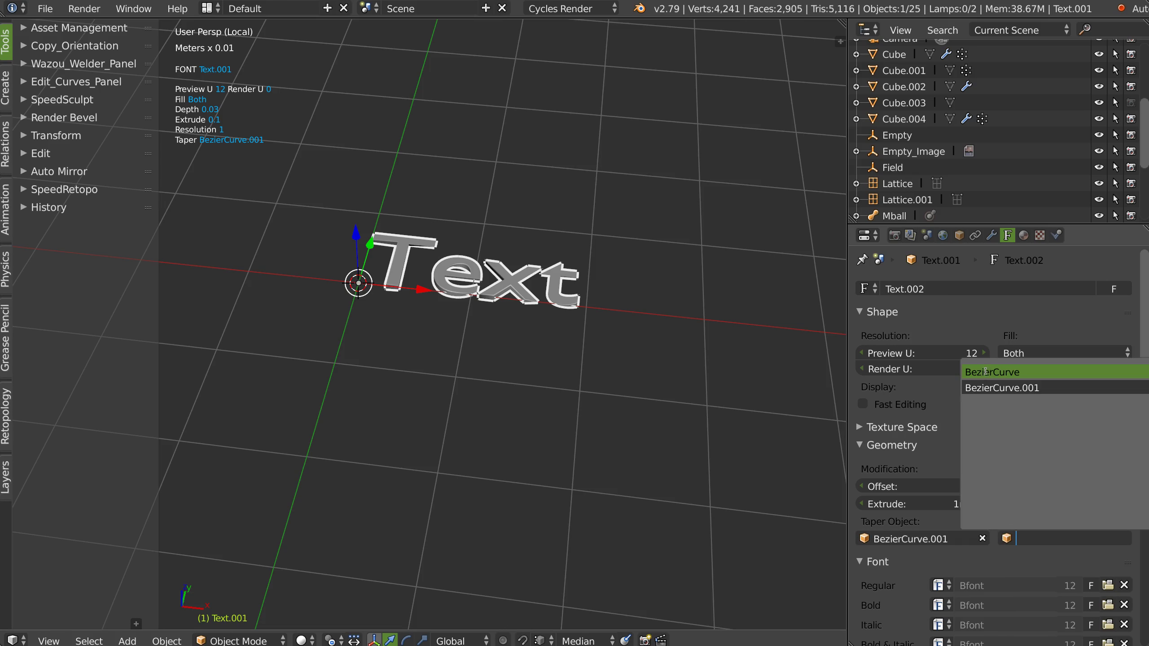
pyautogui.click(986, 372)
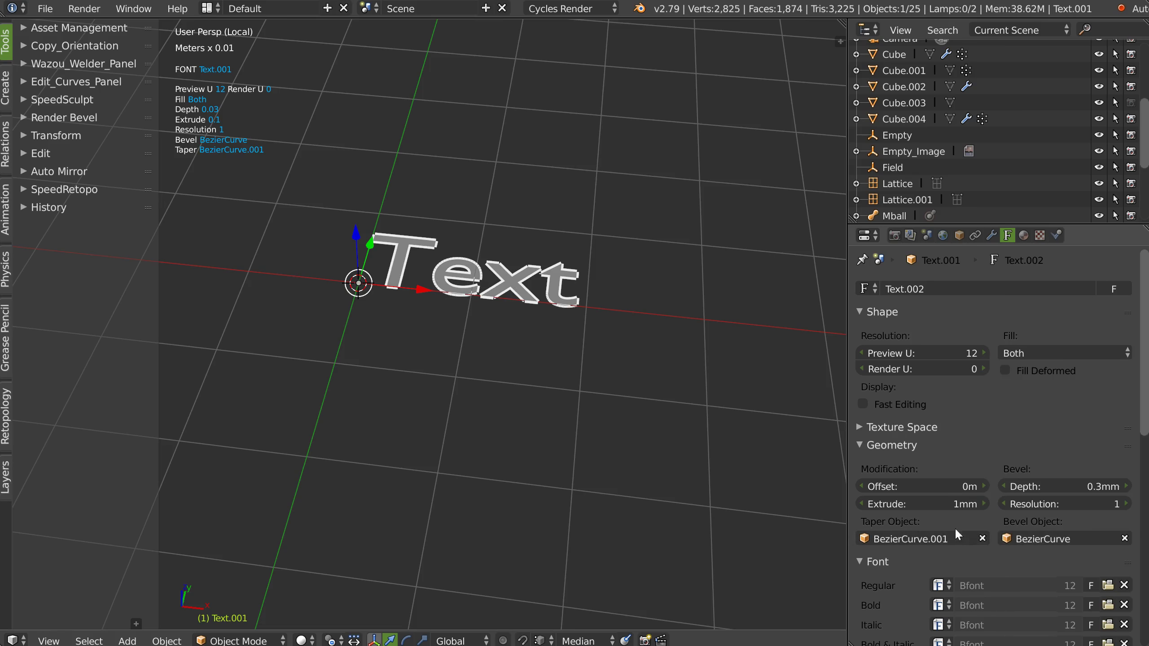
# Delete the text object and add a Bezier curve in its place.
pyautogui.moveTo(406, 224); pyautogui.dragTo(378, 204, button='middle')
pyautogui.moveTo(444, 260); pyautogui.dragTo(433, 258, button='middle')
pyautogui.press('x')
pyautogui.click(434, 258)
pyautogui.rightClick(442, 259)
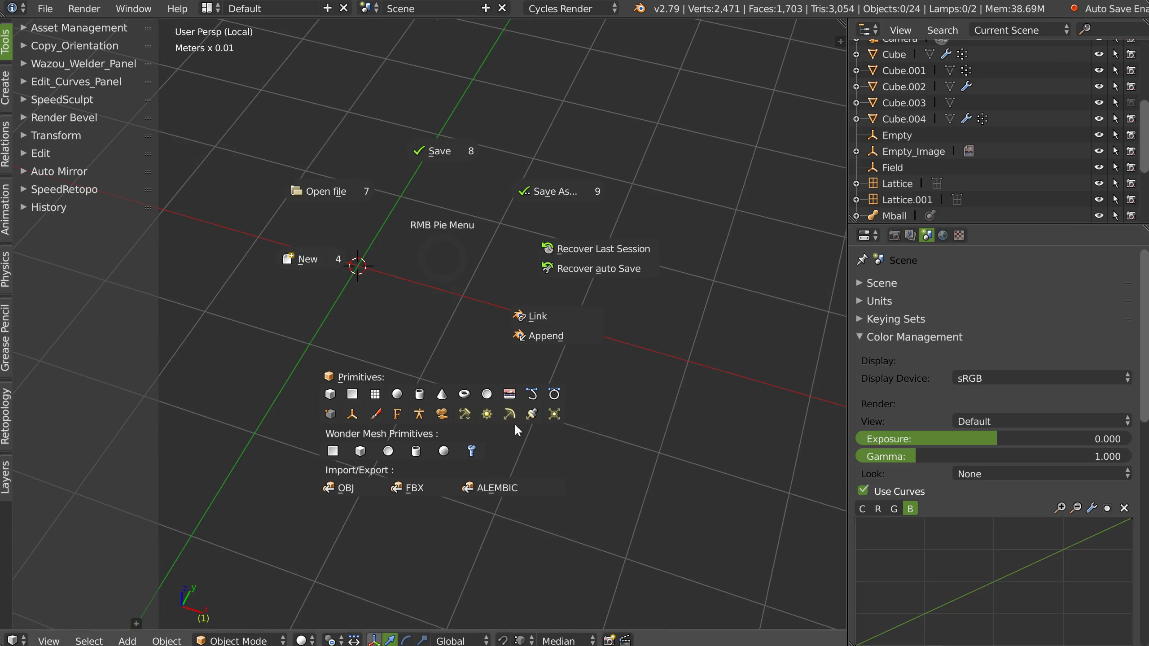
pyautogui.click(532, 394)
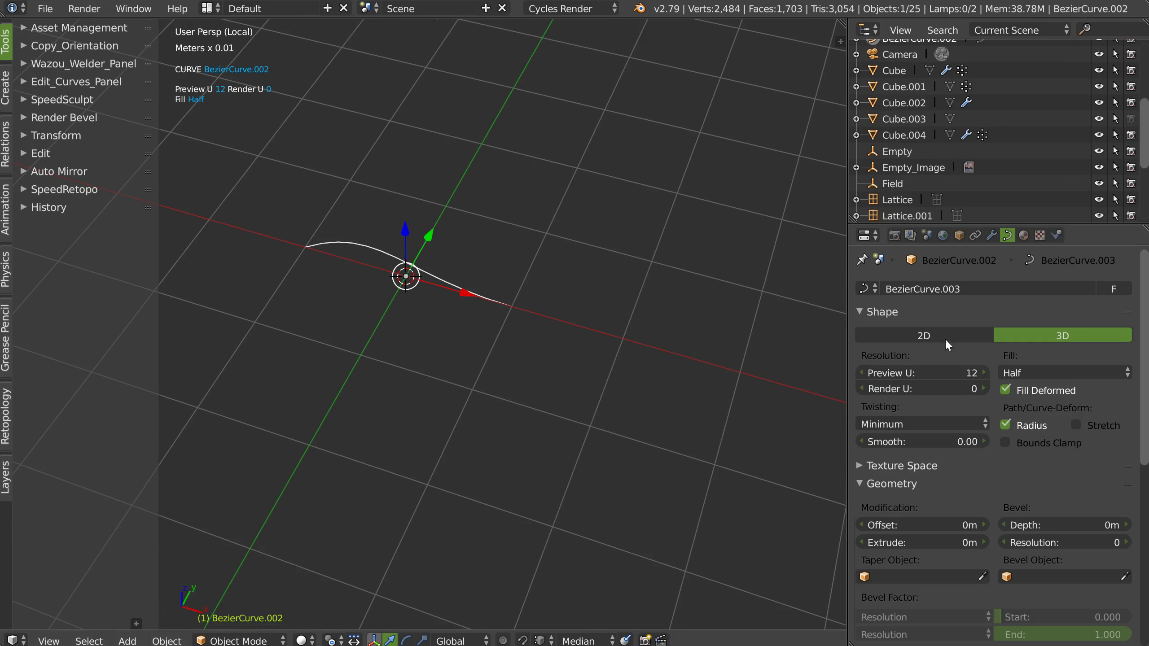
# Try the Bezier curve's fill modes and set the fill to Full.
pyautogui.click(1044, 372)
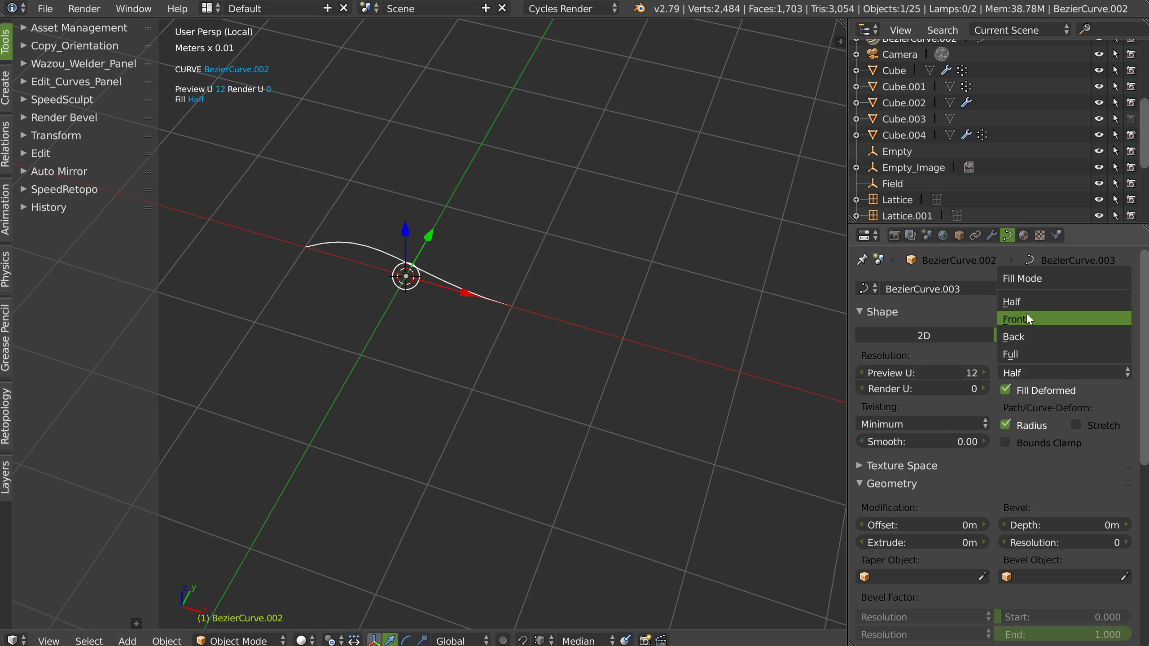
pyautogui.click(1026, 370)
pyautogui.click(1018, 317)
pyautogui.click(1031, 364)
pyautogui.click(1027, 367)
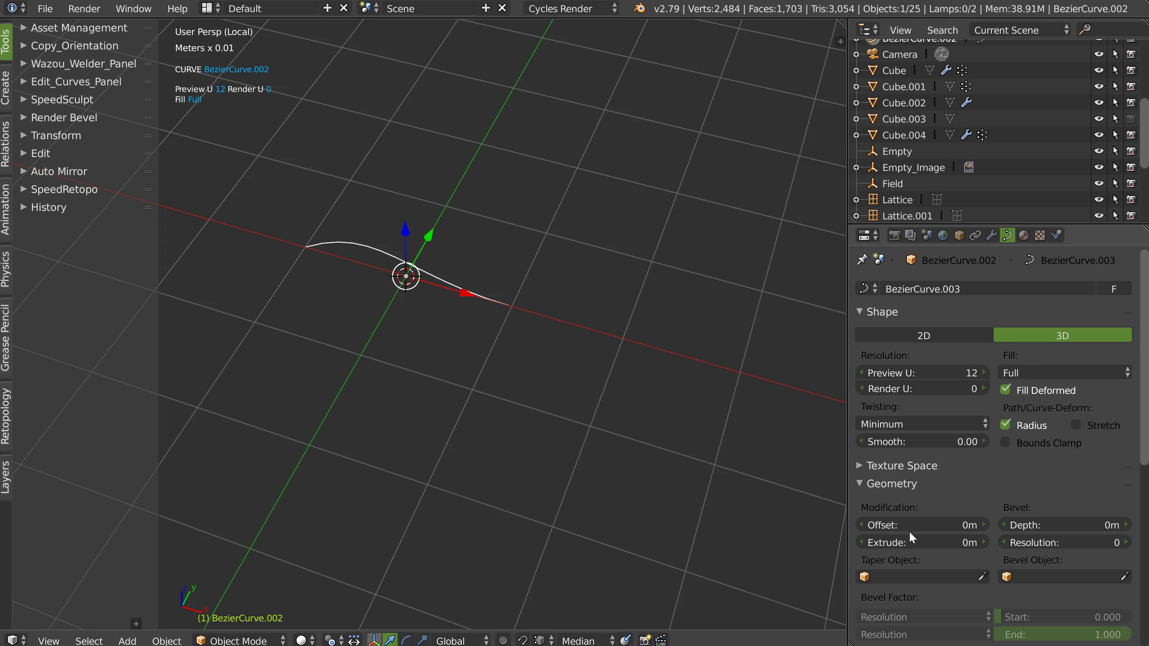
# Adjust the Bezier curve's extrude and bevel depth and view the resulting shape.
pyautogui.moveTo(903, 544); pyautogui.dragTo(918, 544)
pyautogui.moveTo(1036, 521); pyautogui.dragTo(1068, 541)
pyautogui.moveTo(832, 482); pyautogui.dragTo(194, 129, button='middle')
# Delete the Bezier curve and add a camera.
pyautogui.press('Delete')
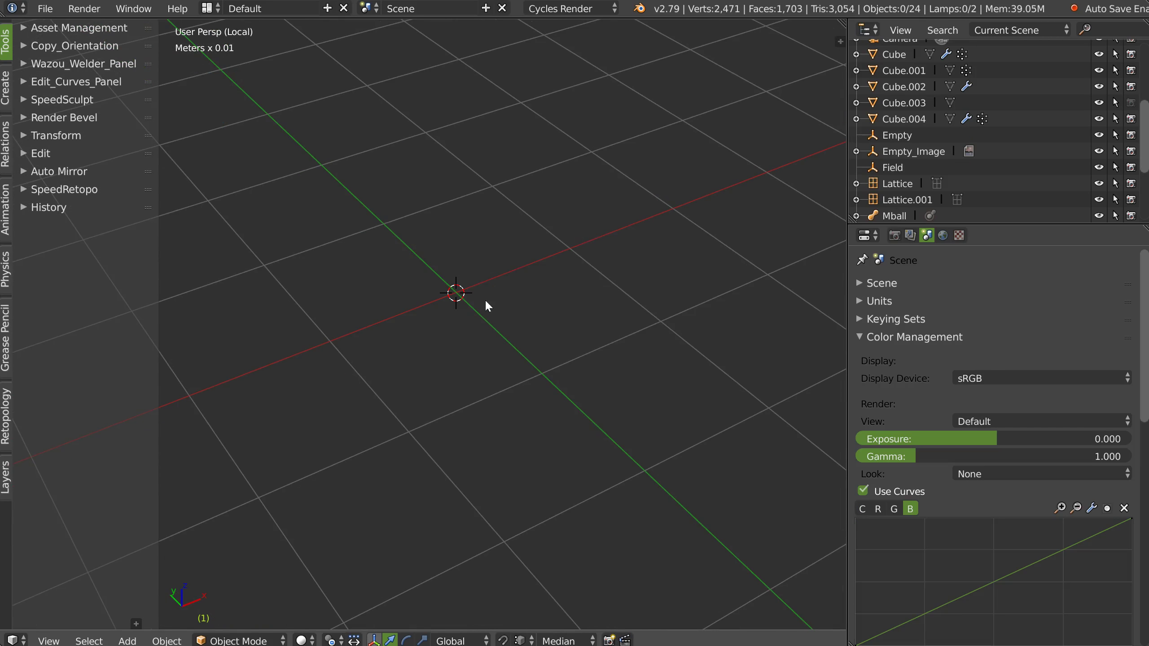
pyautogui.rightClick(486, 297)
pyautogui.click(490, 459)
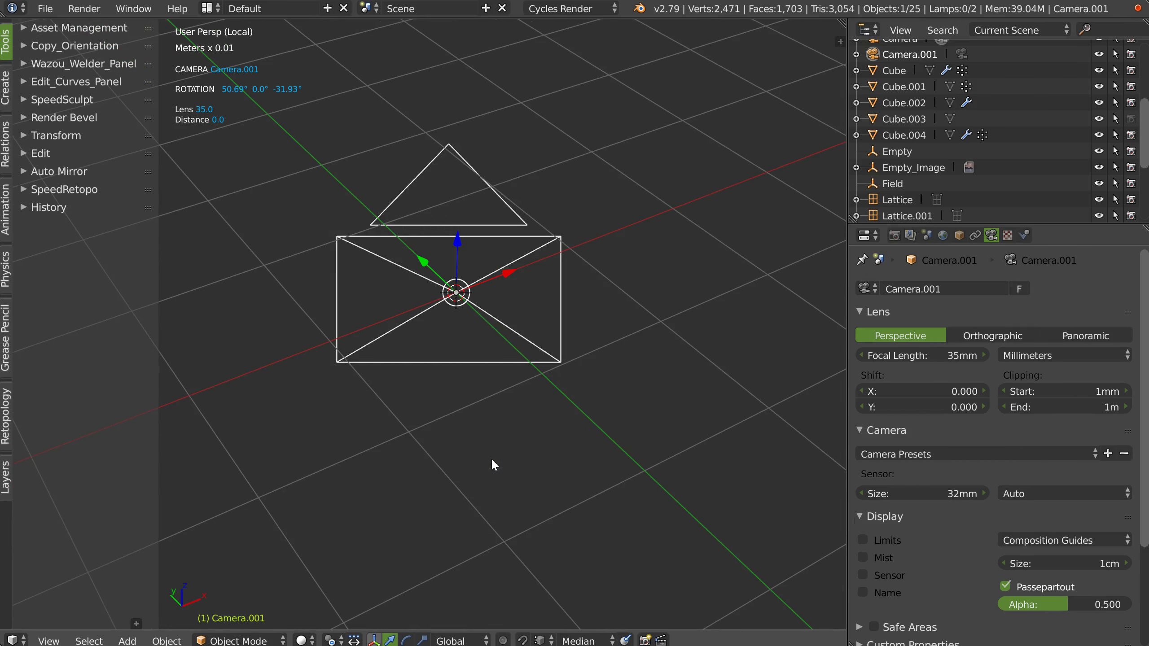
# Clear the camera's rotation and rotate it to -90°, 180°, 180°.
pyautogui.moveTo(427, 303); pyautogui.dragTo(248, 88, button='middle')
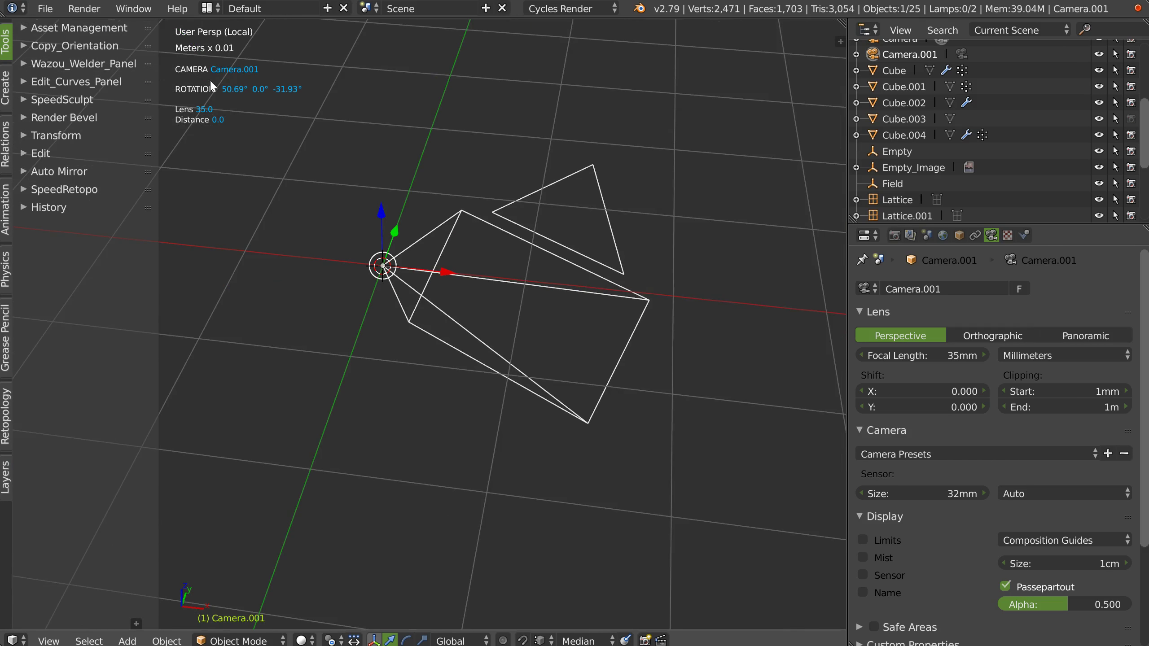
pyautogui.moveTo(397, 163); pyautogui.dragTo(480, 264, button='middle')
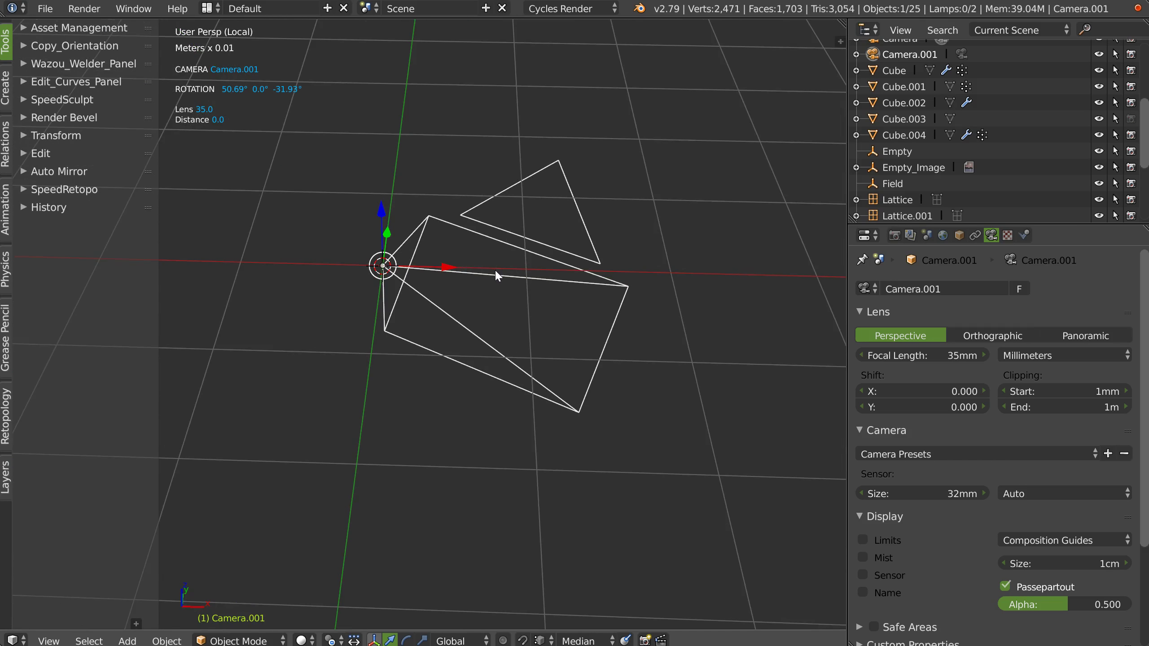
pyautogui.press('Escape')
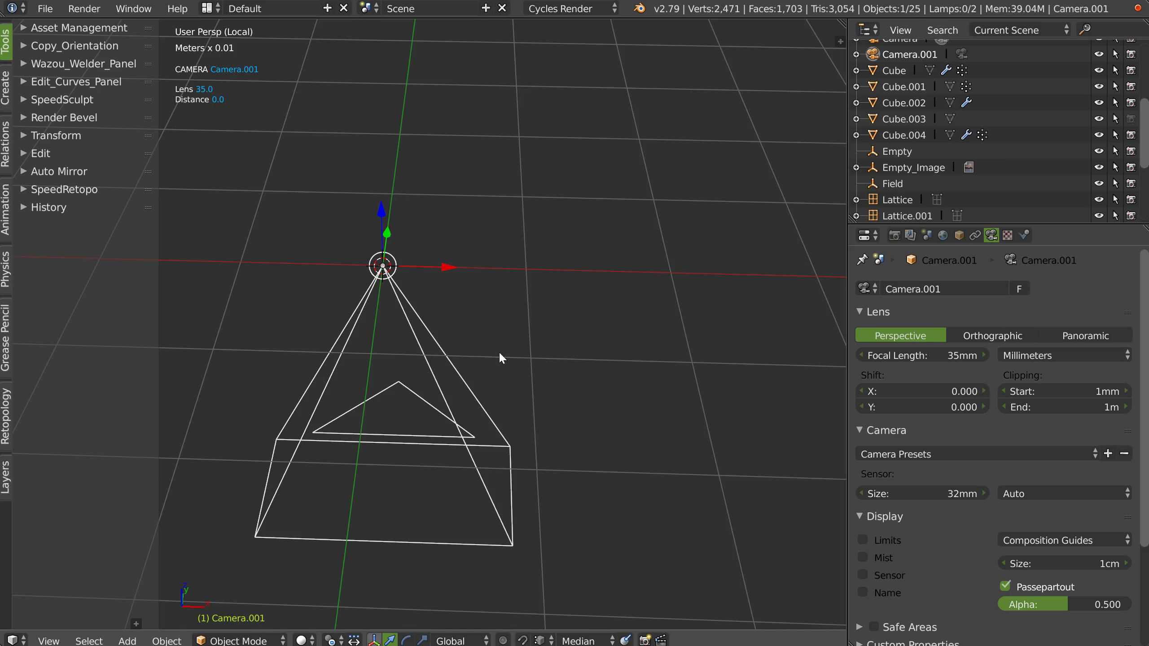
pyautogui.press('r')
pyautogui.moveTo(387, 233); pyautogui.dragTo(366, 163, button='middle')
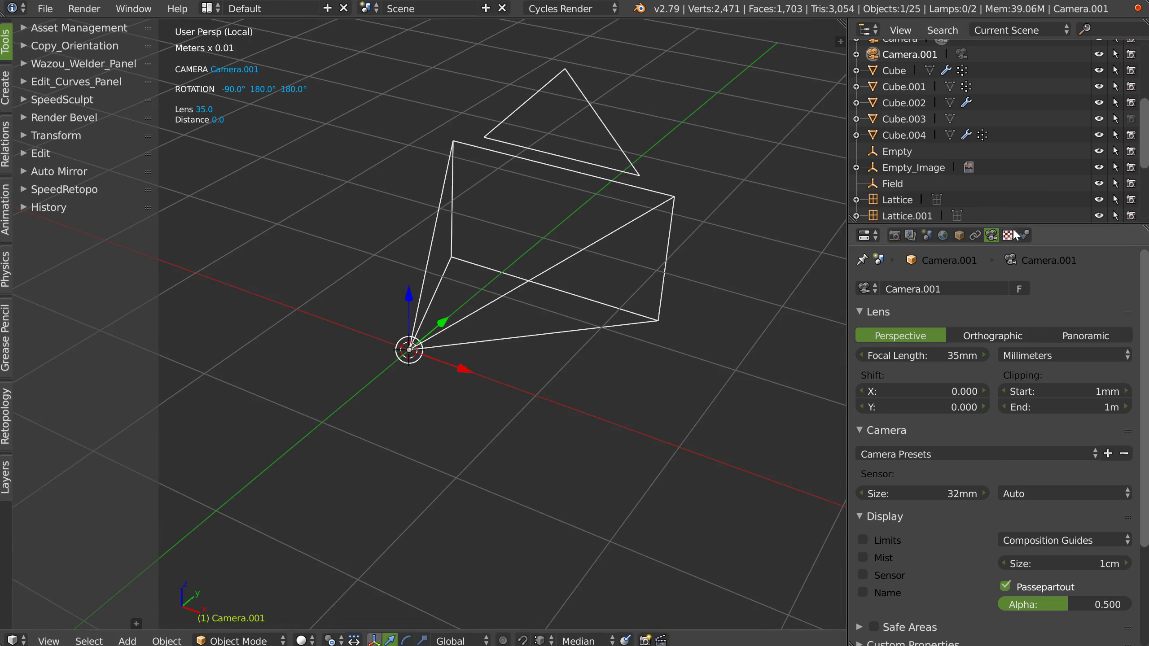
# Set the camera's depth of field focus object to Camera, and replace it with BezierCurve.
pyautogui.scroll(-5, 997, 362)
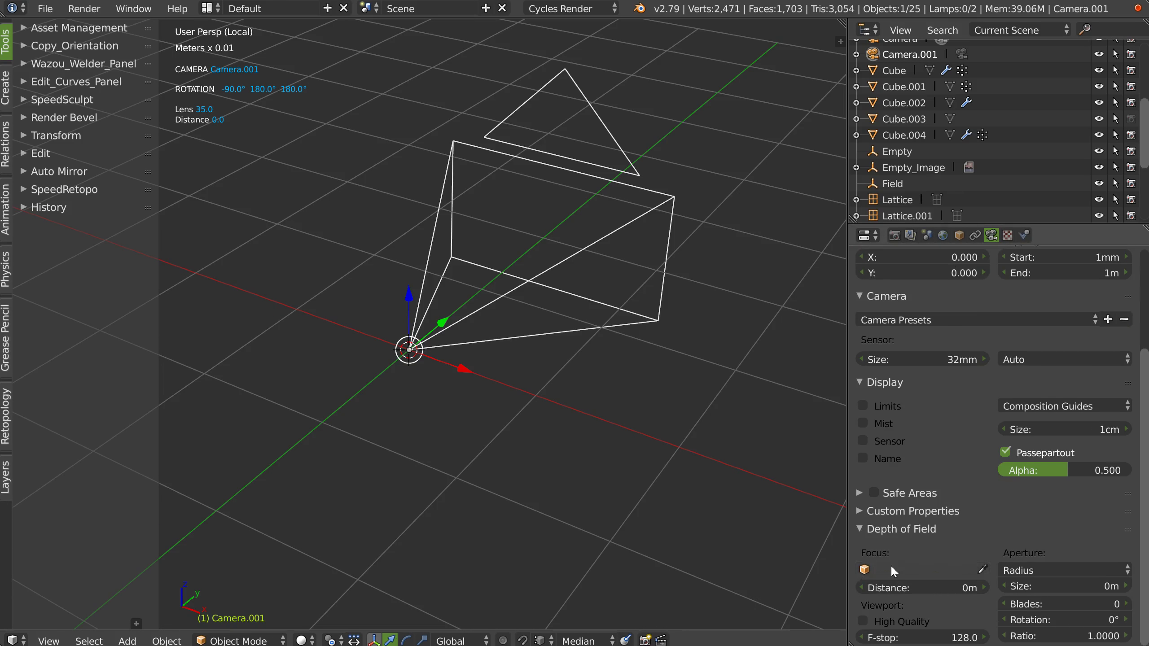
pyautogui.click(861, 569)
pyautogui.click(881, 481)
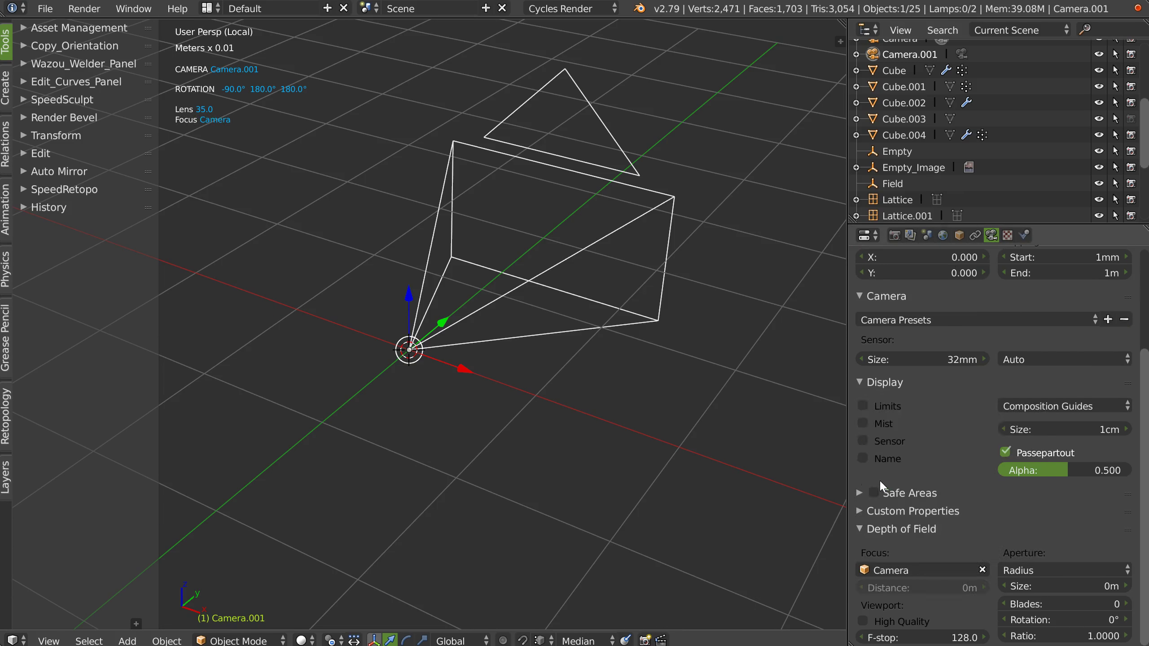
pyautogui.click(871, 572)
pyautogui.click(883, 451)
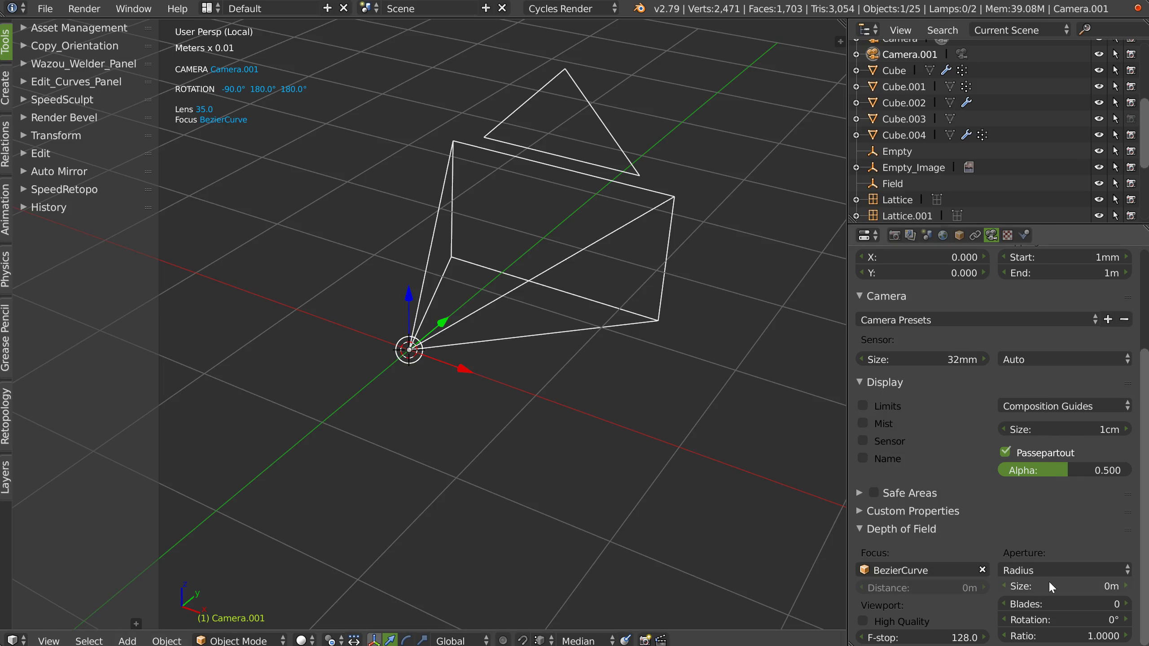
# Set the camera's aperture size to 3cm 9mm and focus distance to 3cm 8mm with no focus object, and choose Cube as the focus object.
pyautogui.moveTo(1045, 584)
pyautogui.mouseDown()
pyautogui.moveTo(1059, 583)
pyautogui.moveTo(965, 586)
pyautogui.moveTo(1046, 584)
pyautogui.mouseUp()
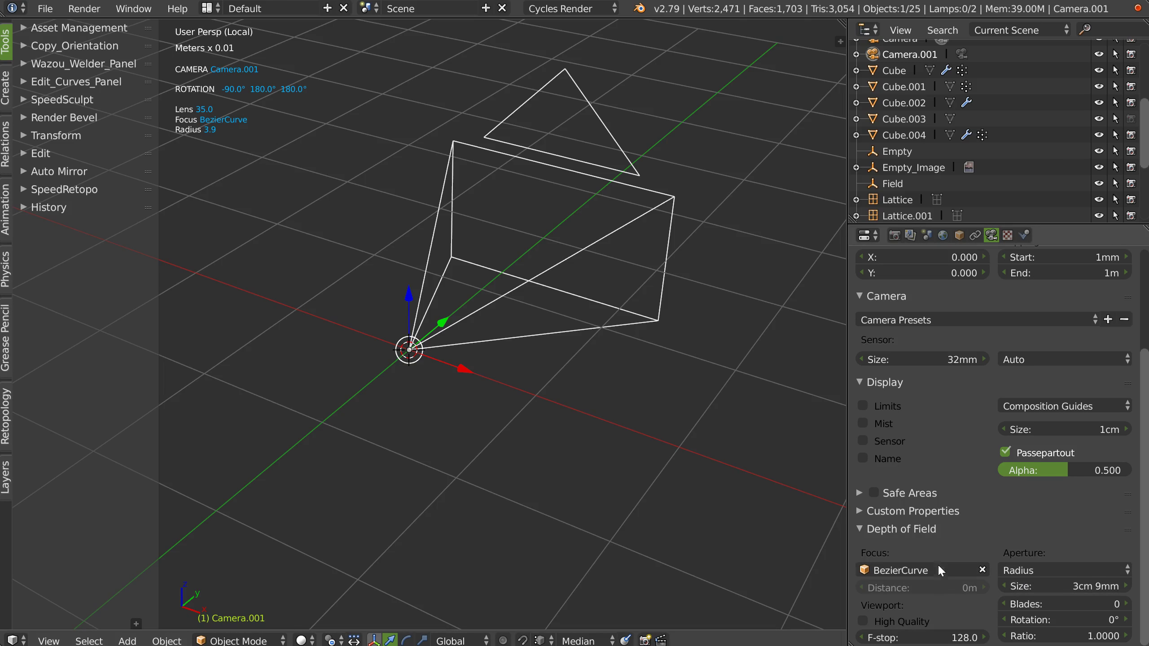
pyautogui.click(980, 571)
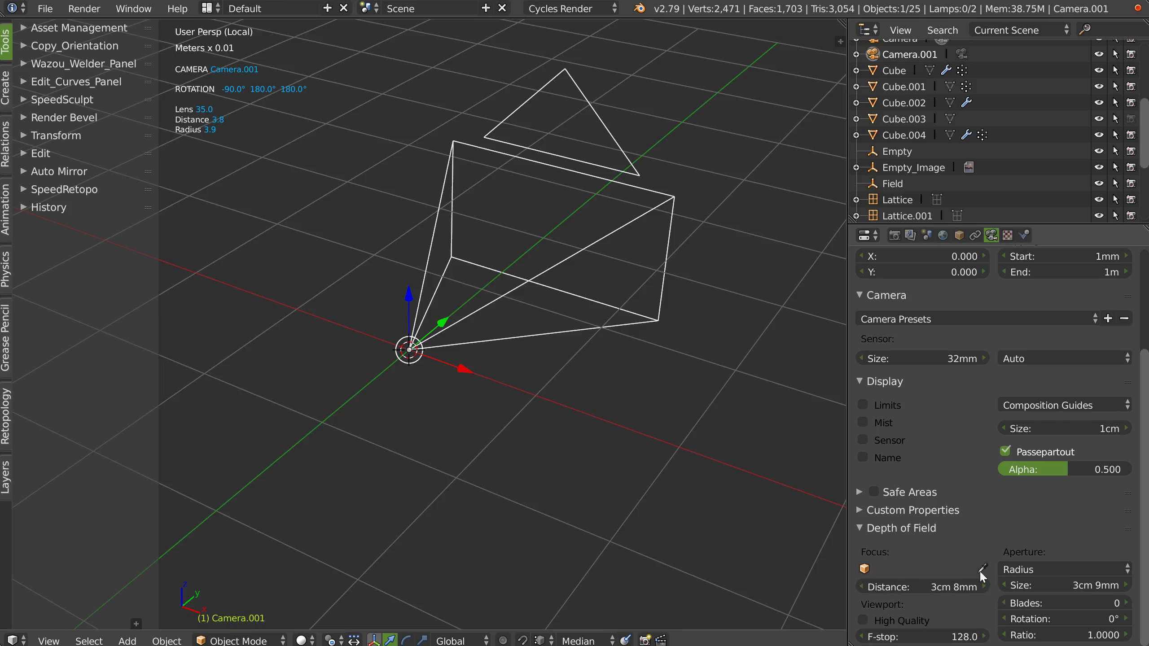
pyautogui.click(959, 569)
pyautogui.click(877, 510)
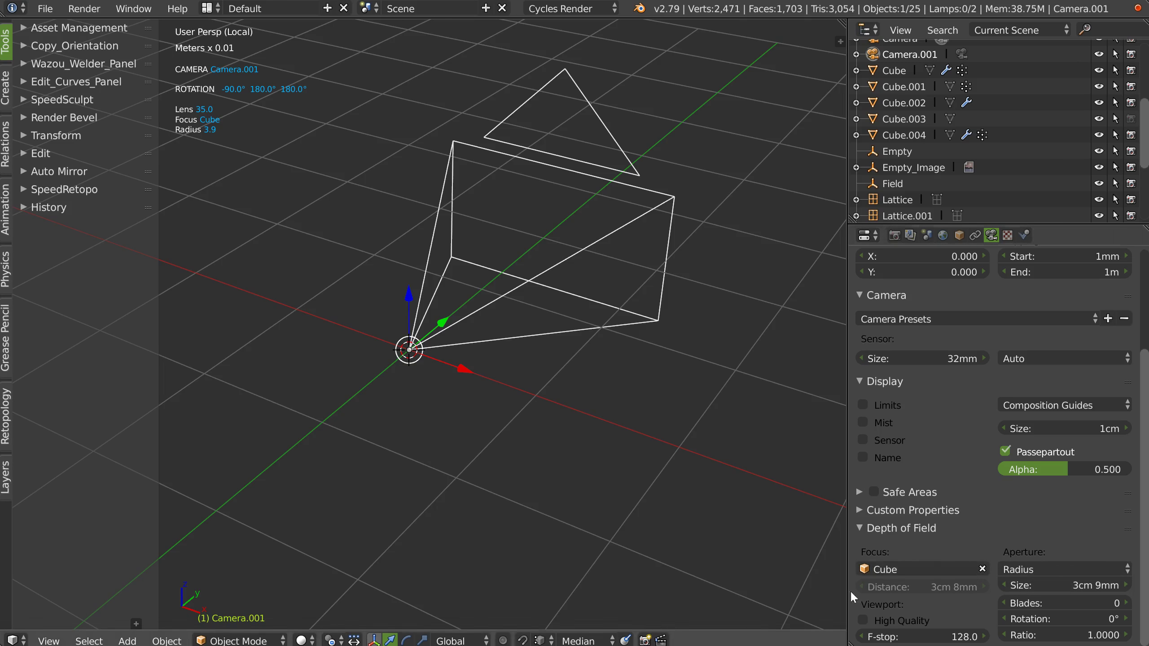
# Delete the camera from the local view.
pyautogui.moveTo(399, 229); pyautogui.dragTo(409, 171, button='middle')
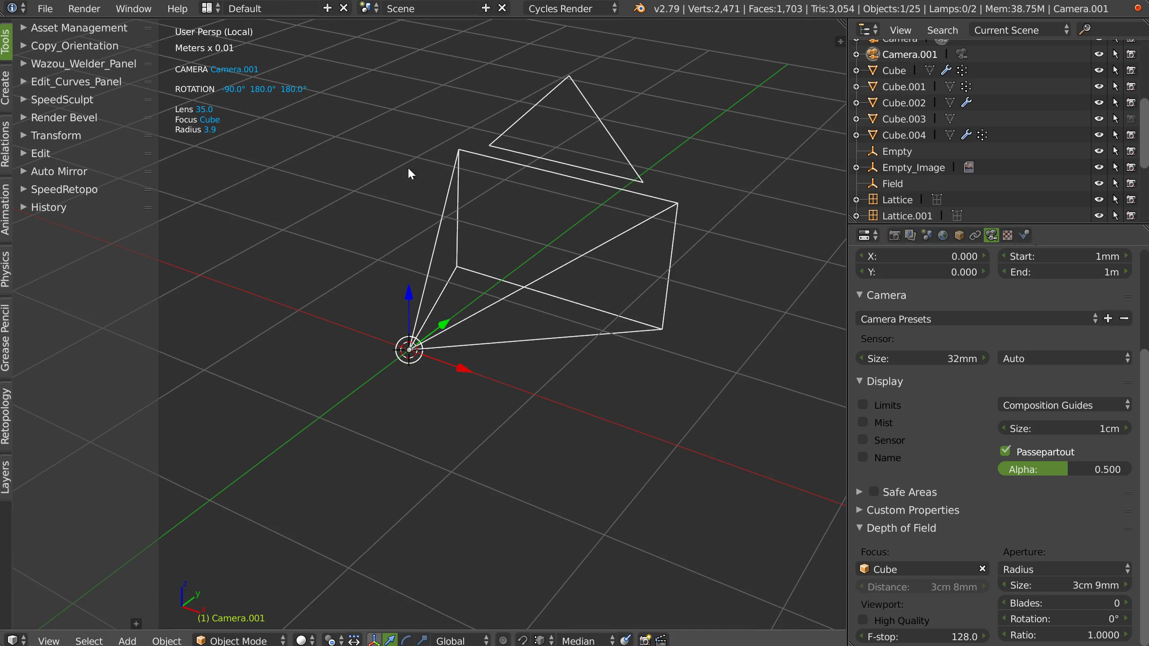
pyautogui.press('x')
pyautogui.click(456, 259)
pyautogui.rightClick(480, 256)
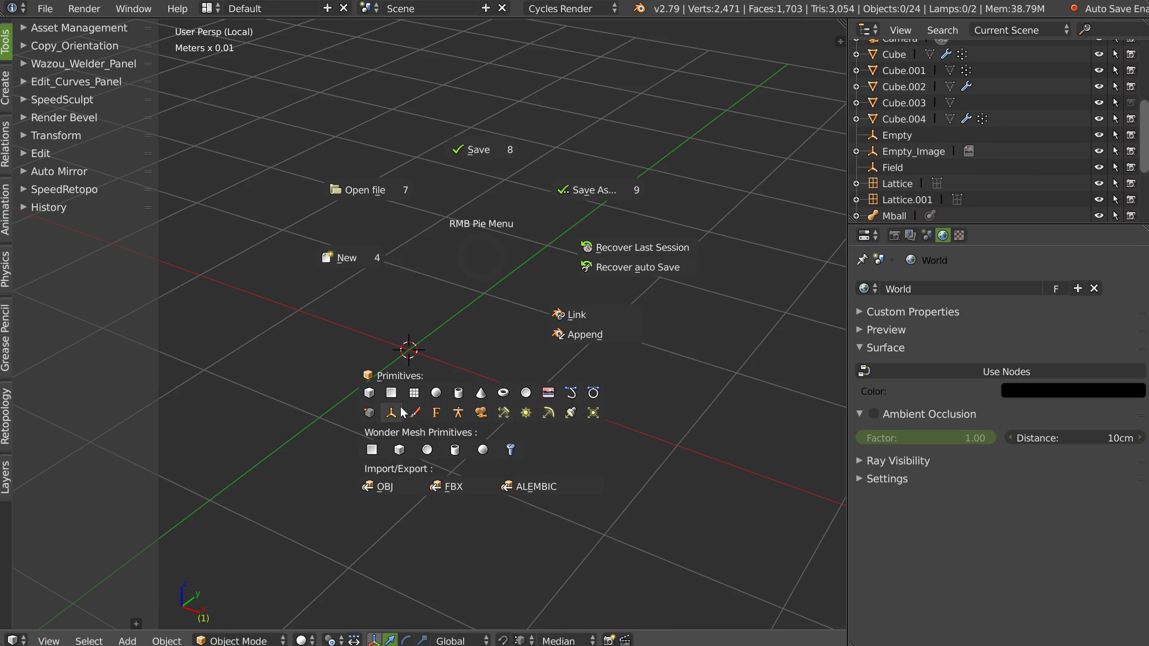
pyautogui.press('Escape')
# Leave local view and select the text, the metaball and the plane with particles to read their viewport information.
pyautogui.moveTo(510, 289); pyautogui.dragTo(476, 242, button='middle')
pyautogui.press('KP_Divide')
pyautogui.rightClick(476, 242)
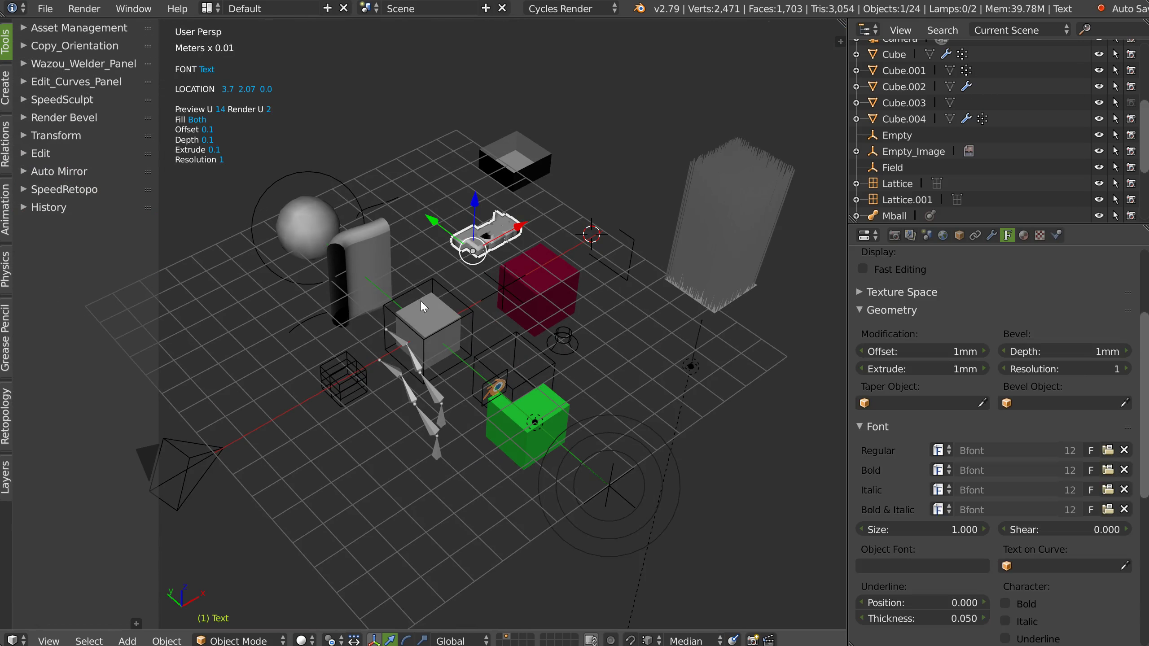
pyautogui.rightClick(348, 253)
pyautogui.rightClick(304, 220)
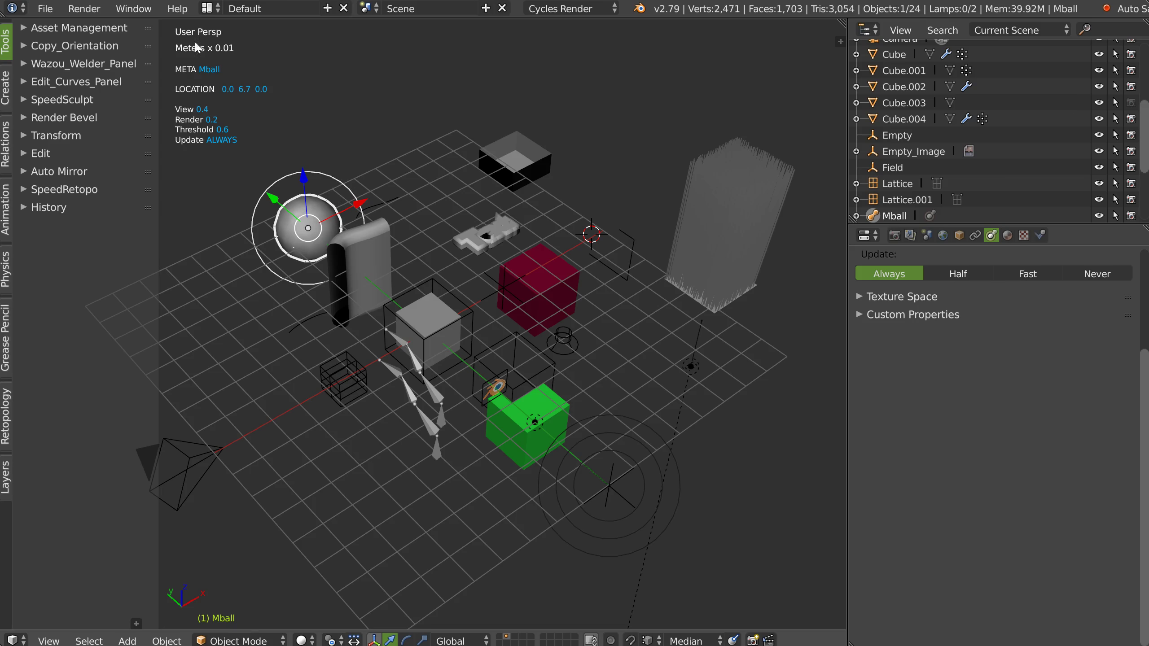
pyautogui.rightClick(724, 308)
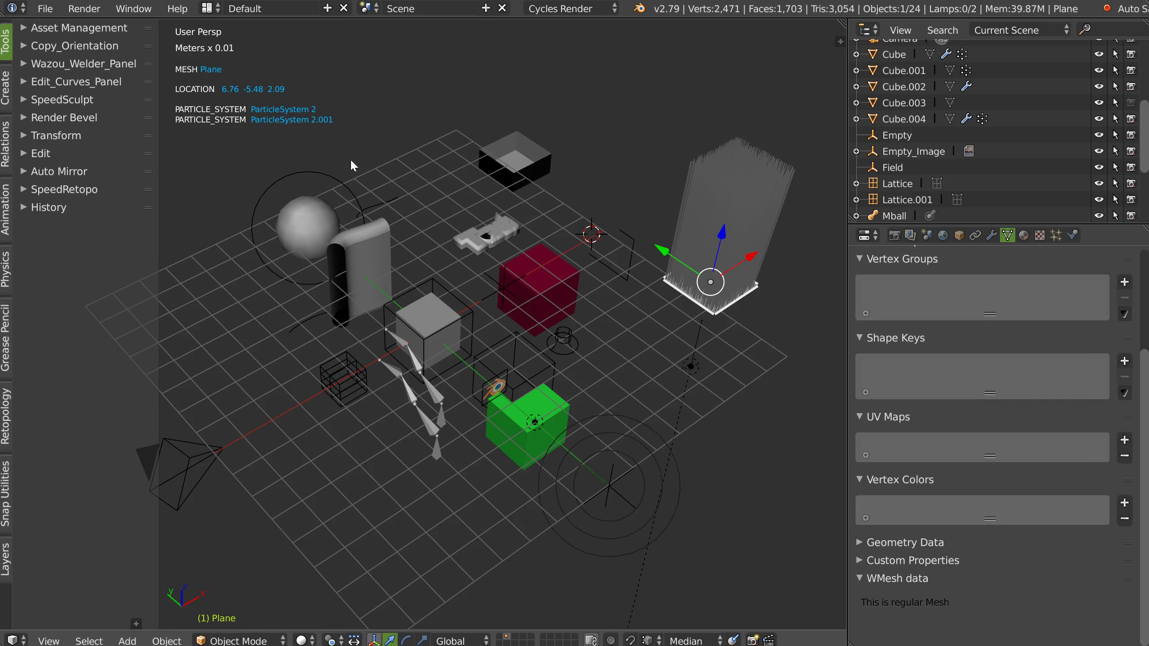
# Select the armature, frame it in the view and switch it to Pose Mode.
pyautogui.rightClick(435, 404)
pyautogui.rightClick(435, 405)
pyautogui.press('KP_Decimal')
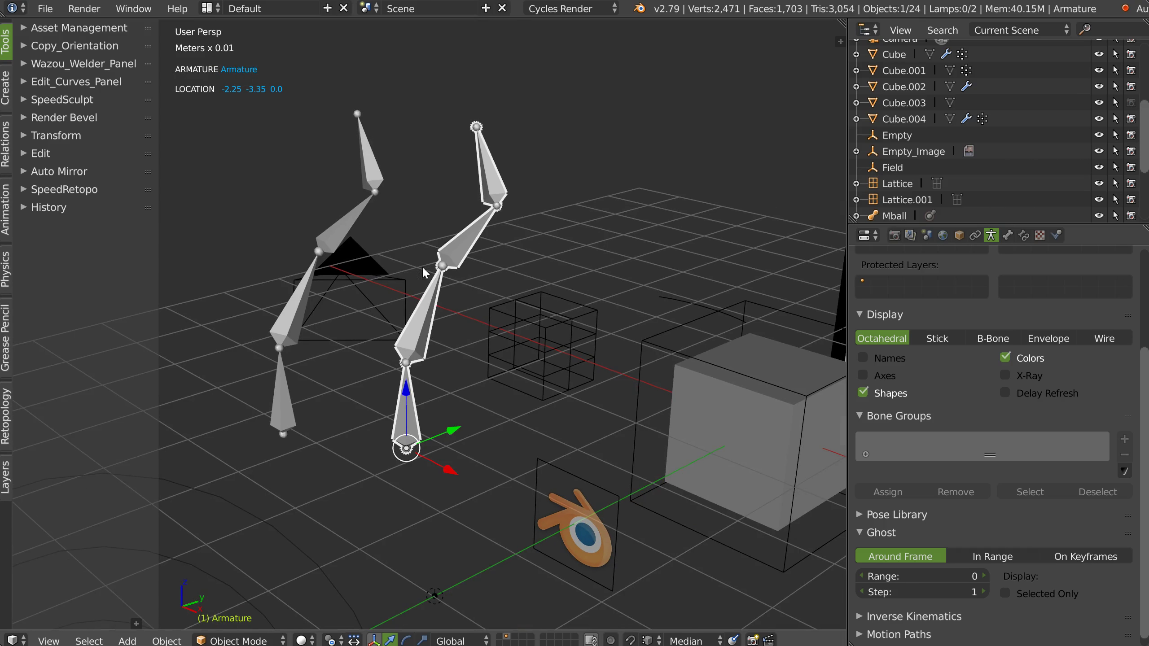
pyautogui.press('Tab')
pyautogui.hotkey('ctrl', 'Tab')
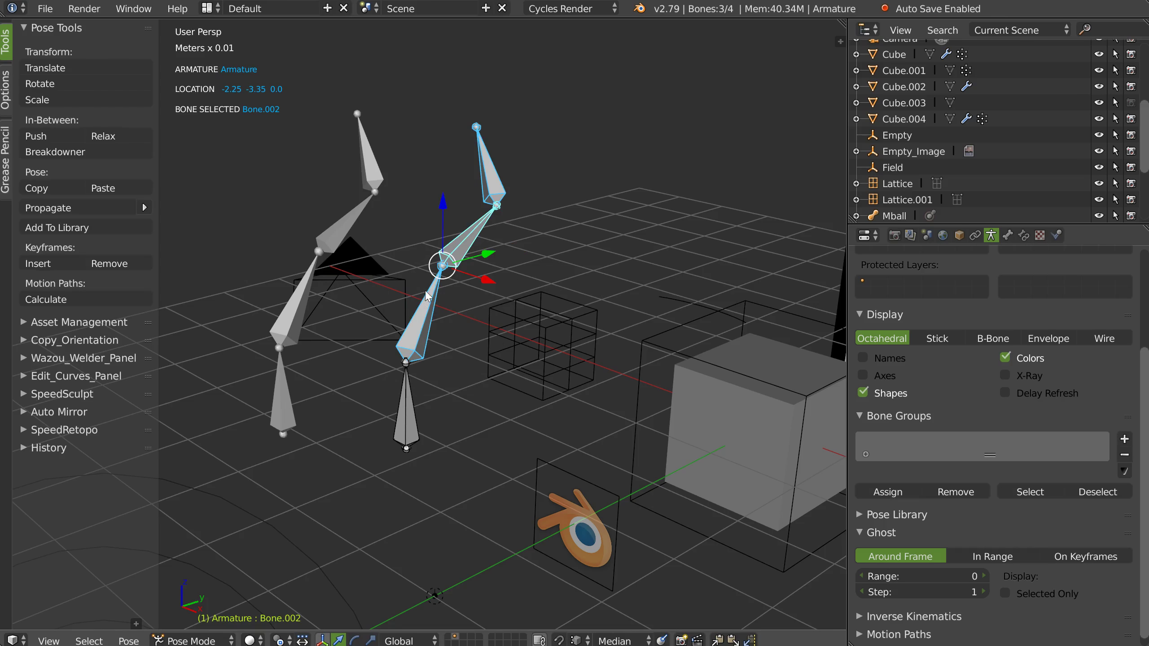
# Select Bone.003, add Bone.002 and Bone.001 to the selection, and switch the armature to Edit Mode.
pyautogui.rightClick(465, 248)
pyautogui.rightClick(497, 185)
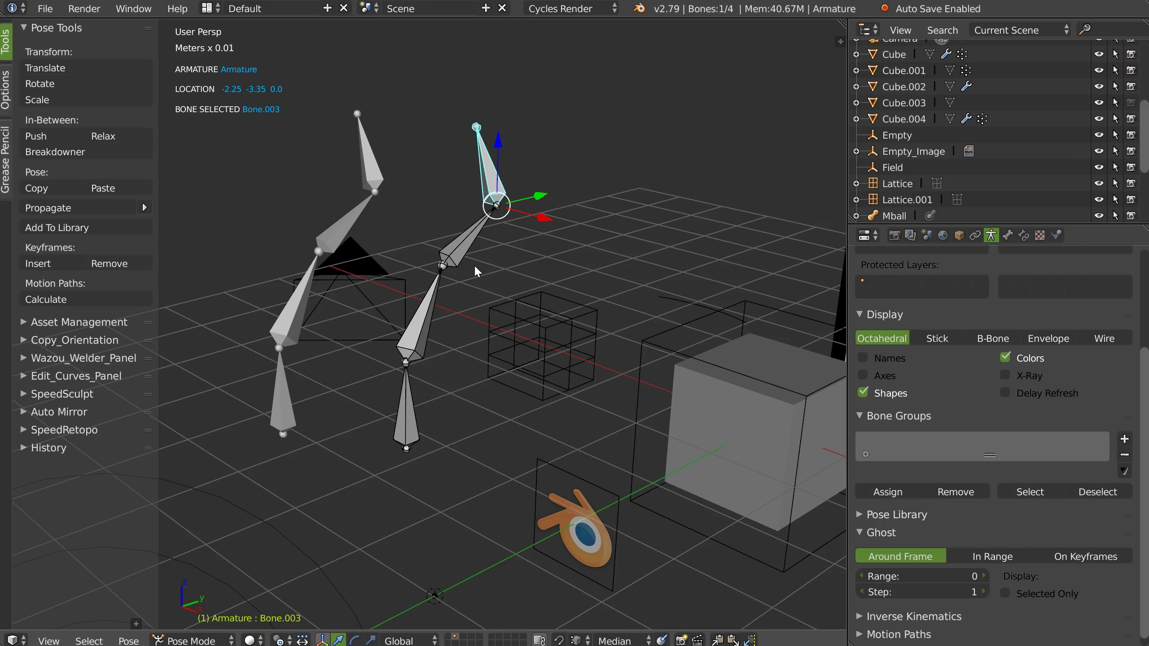
pyautogui.keyDown('shift'); pyautogui.rightClick(479, 238); pyautogui.keyUp('shift')
pyautogui.keyDown('shift'); pyautogui.rightClick(416, 333); pyautogui.keyUp('shift')
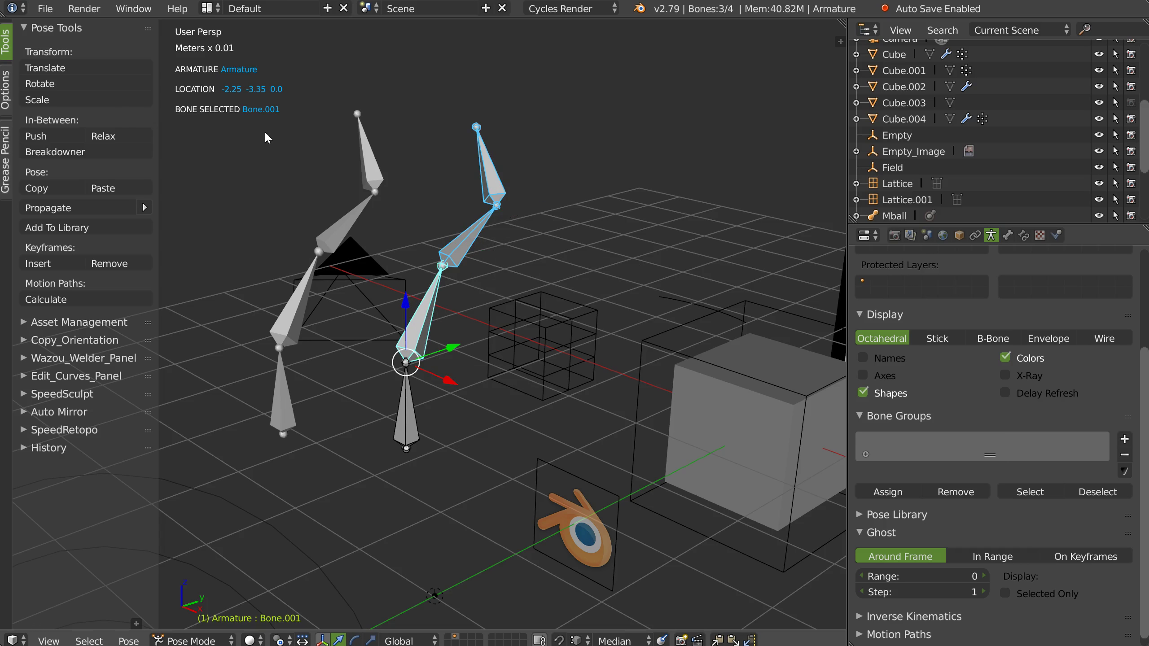
pyautogui.press('Tab')
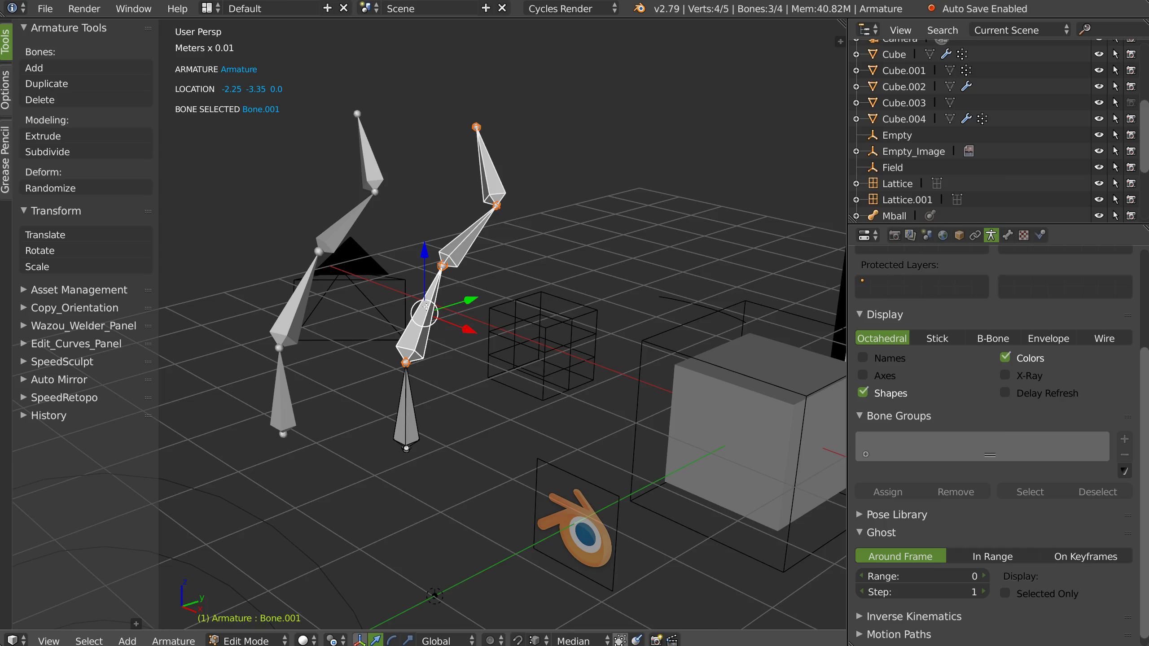
# Select individual bones of the armature in Edit Mode to read their viewport information, and return to Object Mode.
pyautogui.rightClick(475, 239)
pyautogui.rightClick(494, 181)
pyautogui.keyDown('shift'); pyautogui.rightClick(425, 342); pyautogui.keyUp('shift')
pyautogui.keyDown('shift'); pyautogui.rightClick(397, 416); pyautogui.keyUp('shift')
pyautogui.press('Tab')
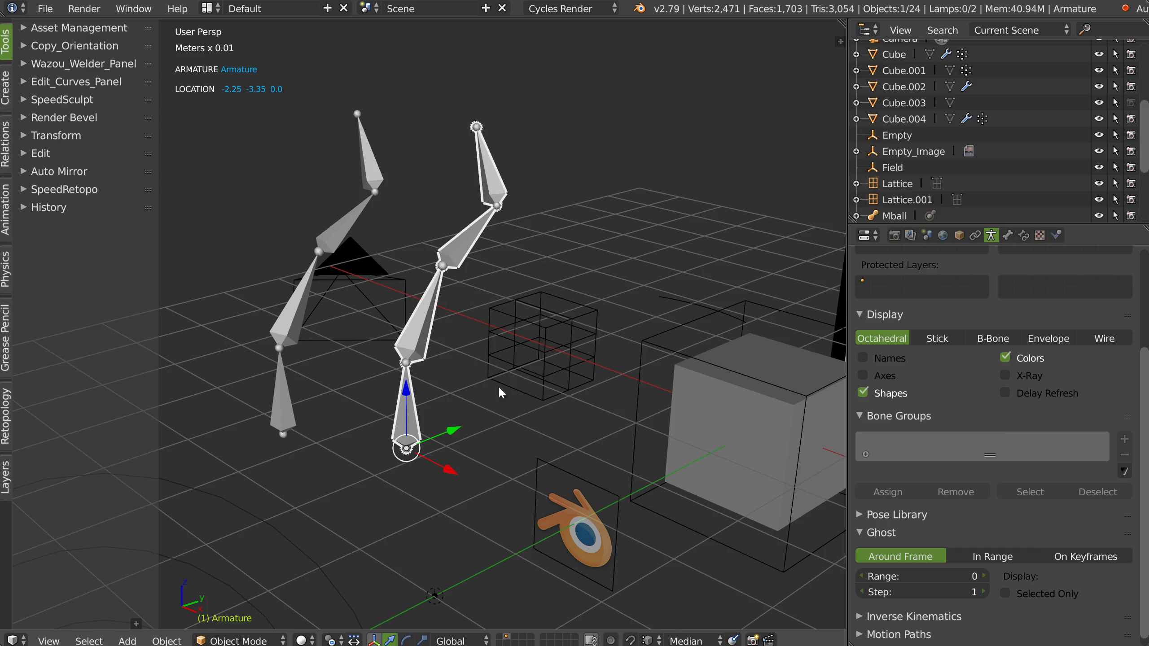
# Select the small lattice object beside the cube and frame it to read its viewport information.
pyautogui.scroll(-5, 416, 242)
pyautogui.rightClick(481, 266)
pyautogui.moveTo(559, 240); pyautogui.dragTo(482, 263, button='middle')
pyautogui.scroll(4, 507, 252)
pyautogui.scroll(3, 438, 302)
pyautogui.moveTo(437, 302); pyautogui.dragTo(398, 303, button='middle')
pyautogui.keyDown('shift'); pyautogui.moveTo(423, 221); pyautogui.dragTo(418, 258, button='middle'); pyautogui.keyUp('shift')
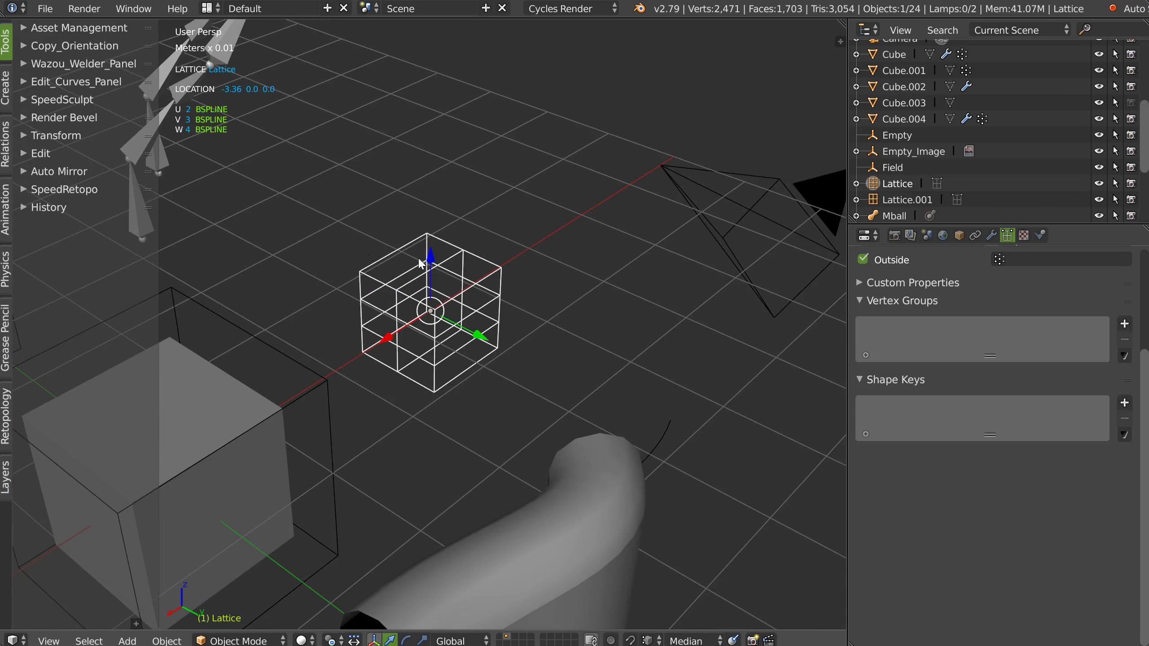
pyautogui.moveTo(206, 146); pyautogui.dragTo(223, 150, button='middle')
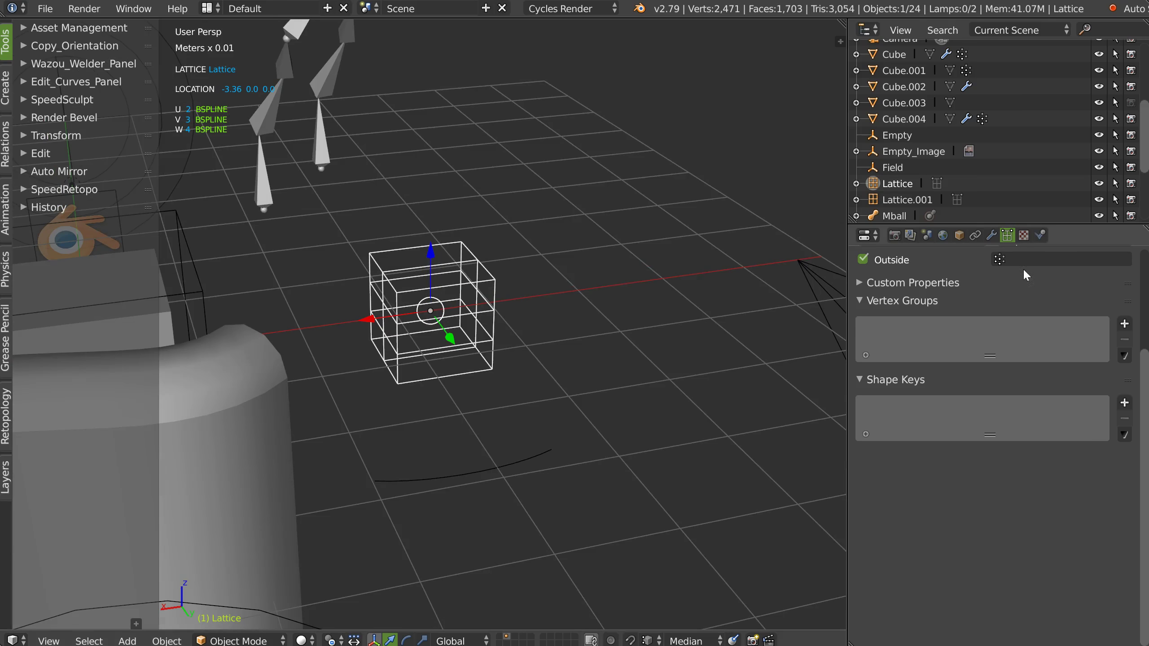
# Set the small lattice's resolution to 9 in U and 7 in V.
pyautogui.scroll(1, 974, 327)
pyautogui.scroll(4, 975, 327)
pyautogui.moveTo(913, 343)
pyautogui.mouseDown()
pyautogui.moveTo(936, 344)
pyautogui.moveTo(921, 344)
pyautogui.mouseUp()
pyautogui.doubleClick(919, 357)
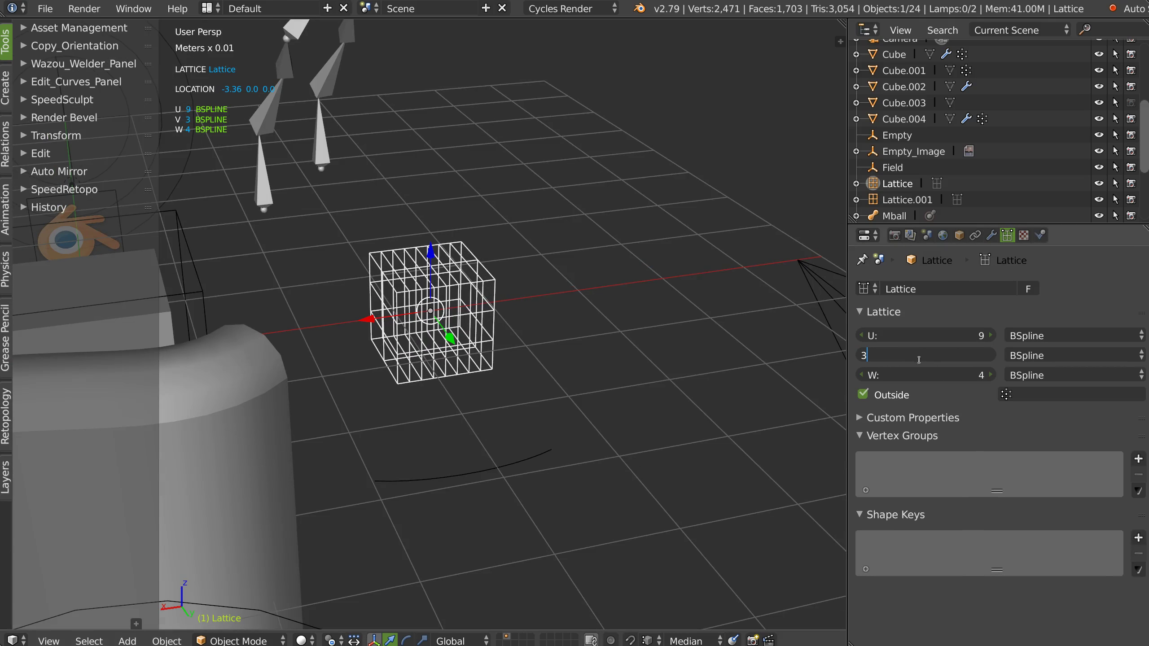
pyautogui.click(944, 432)
pyautogui.moveTo(910, 360); pyautogui.dragTo(918, 363)
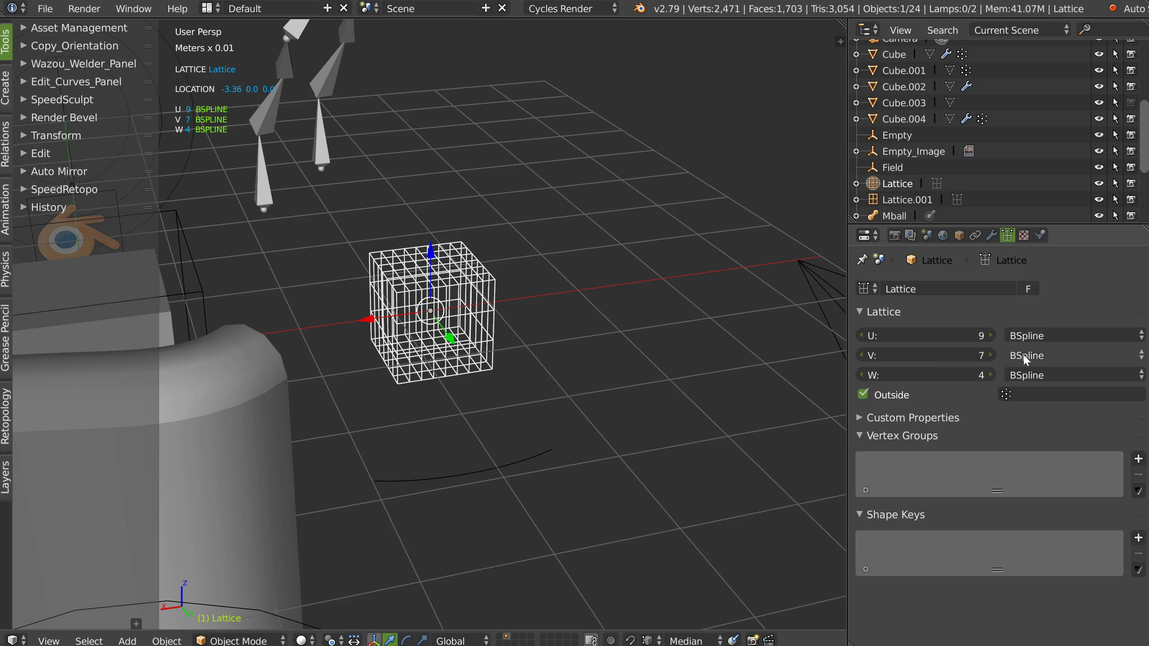
# Try other U interpolation types on the lattice, such as Cardinal, and set it to Linear.
pyautogui.click(1039, 338)
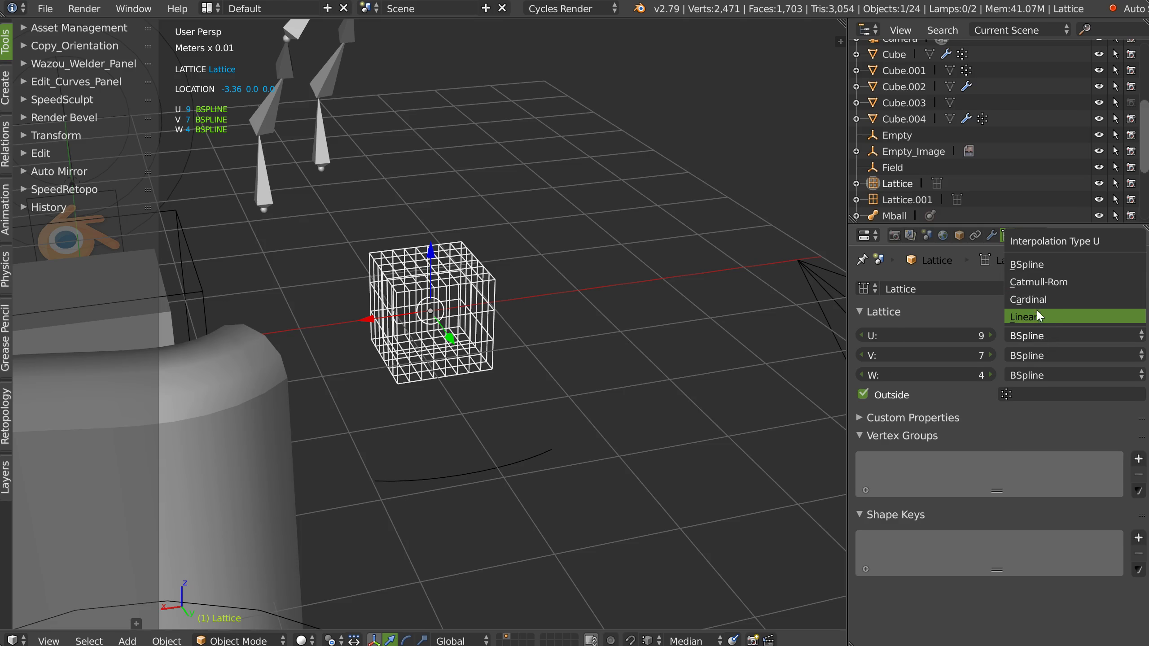
pyautogui.click(1033, 337)
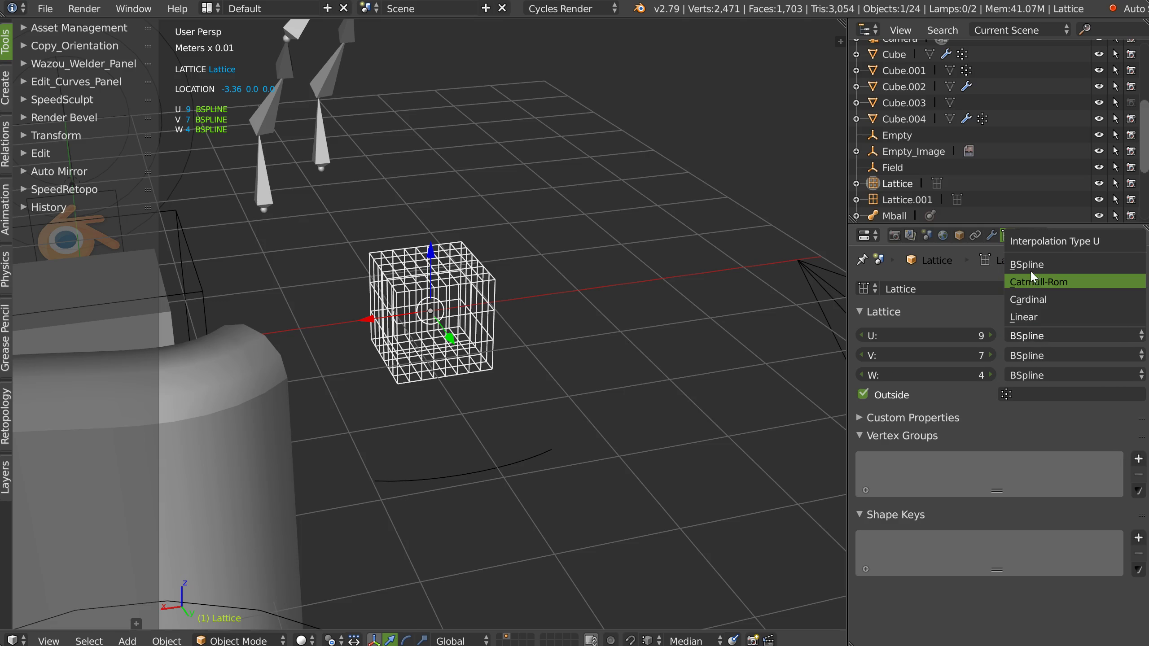
pyautogui.click(1033, 282)
pyautogui.click(1042, 333)
pyautogui.click(1036, 310)
pyautogui.click(1049, 339)
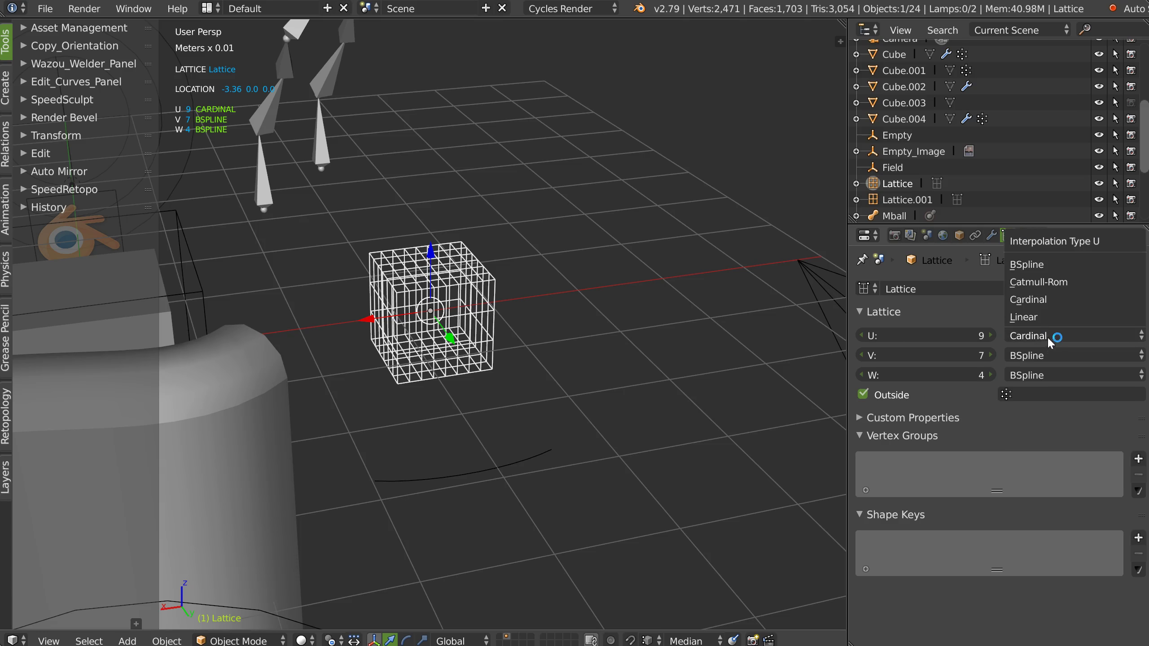
pyautogui.click(1033, 317)
# Select the cube and remove its Triangulate modifier.
pyautogui.moveTo(443, 235); pyautogui.dragTo(472, 179, button='middle')
pyautogui.scroll(-3, 472, 180)
pyautogui.keyDown('shift'); pyautogui.moveTo(376, 253); pyautogui.dragTo(468, 215, button='middle'); pyautogui.keyUp('shift')
pyautogui.rightClick(408, 241)
pyautogui.rightClick(372, 263)
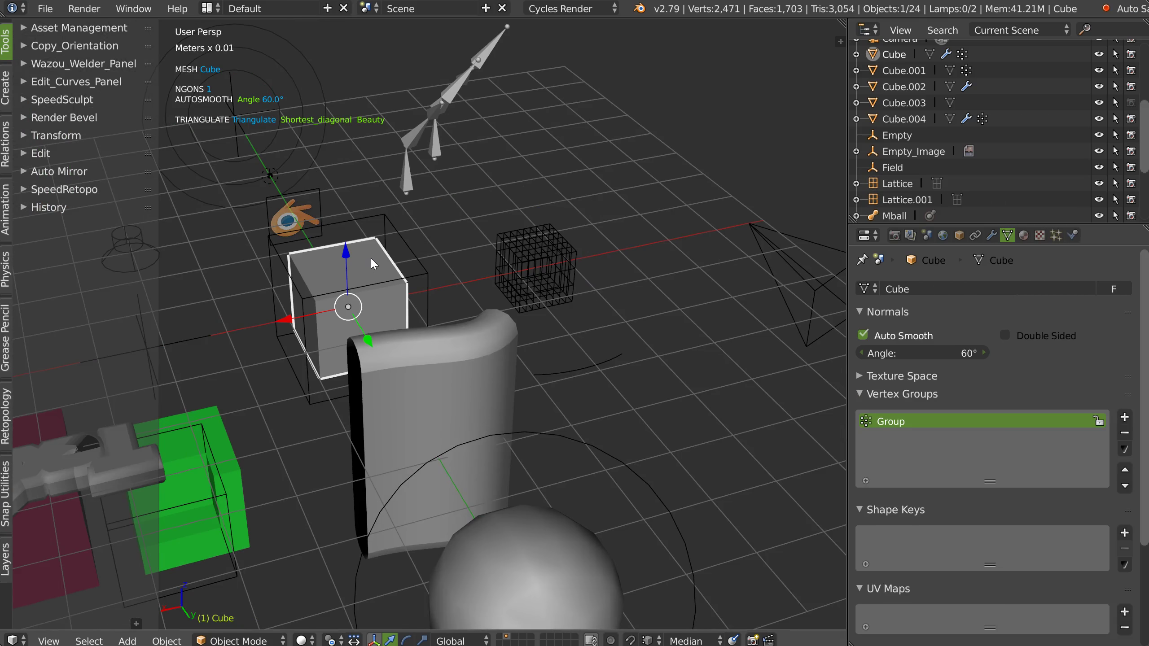
pyautogui.moveTo(348, 189); pyautogui.dragTo(539, 180, button='middle')
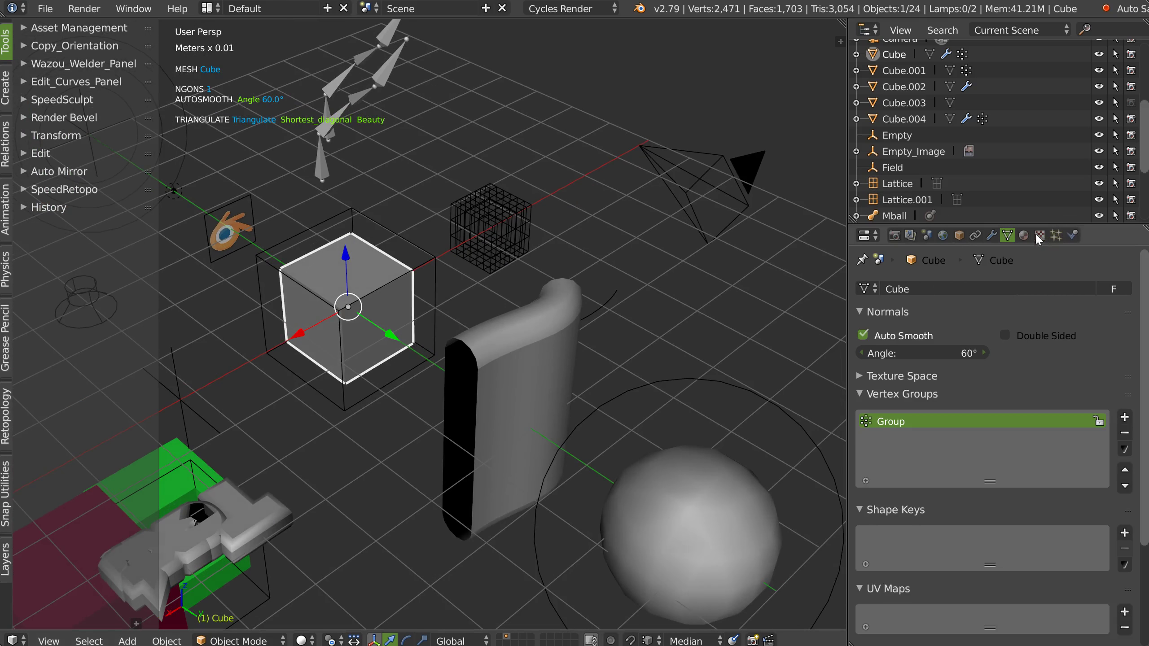
pyautogui.click(991, 235)
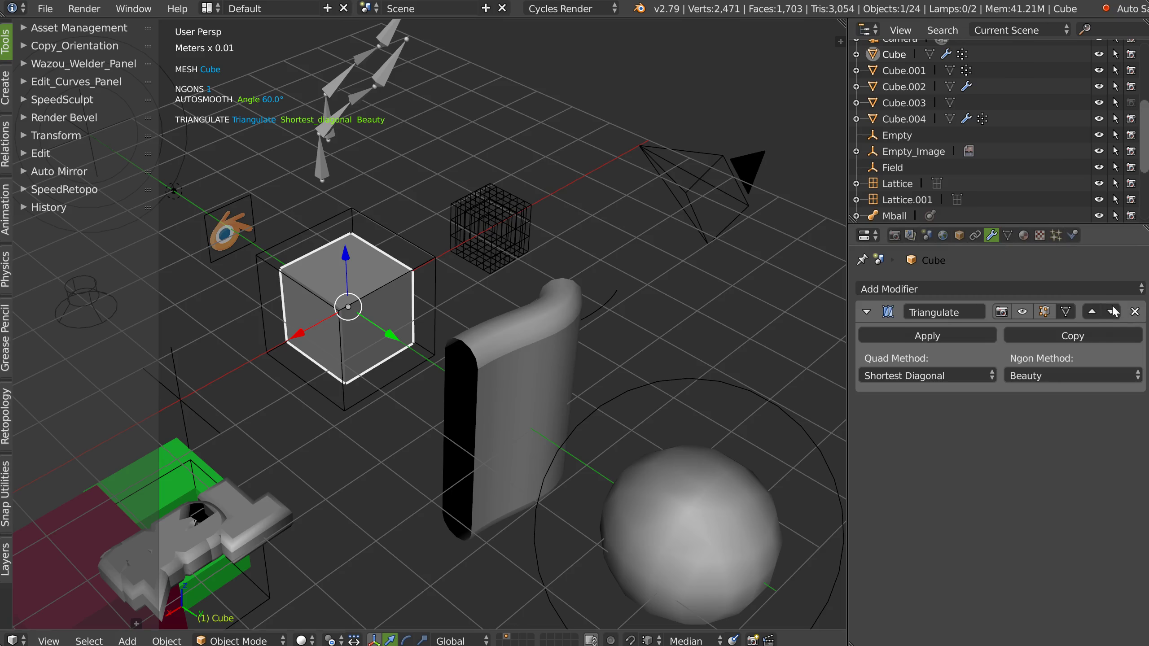
pyautogui.click(1134, 311)
# Add a Lattice modifier to the cube and assign Lattice as its object.
pyautogui.click(940, 289)
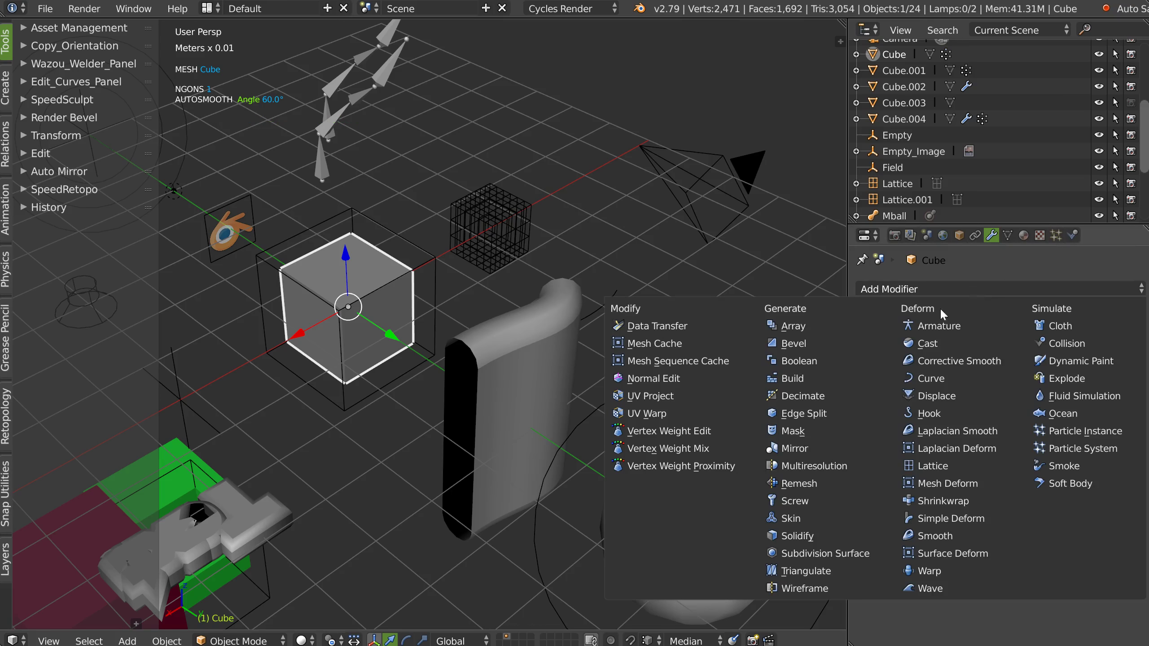
pyautogui.click(933, 466)
pyautogui.click(927, 374)
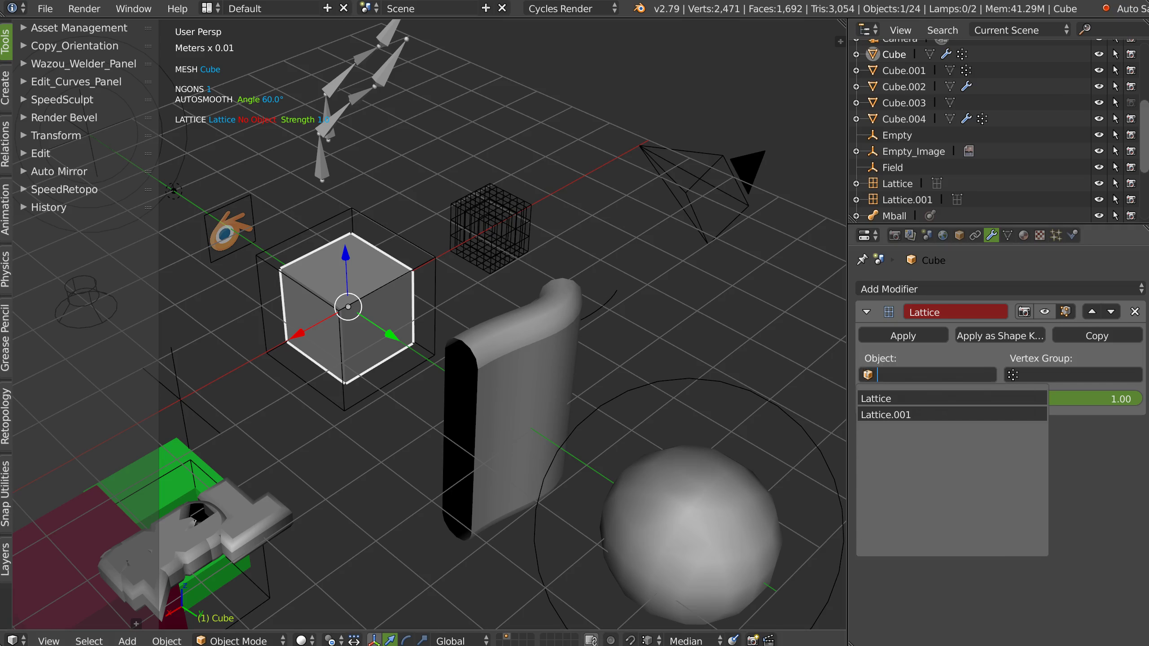
pyautogui.click(876, 398)
pyautogui.keyDown('shift'); pyautogui.moveTo(325, 199); pyautogui.dragTo(384, 186, button='middle'); pyautogui.keyUp('shift')
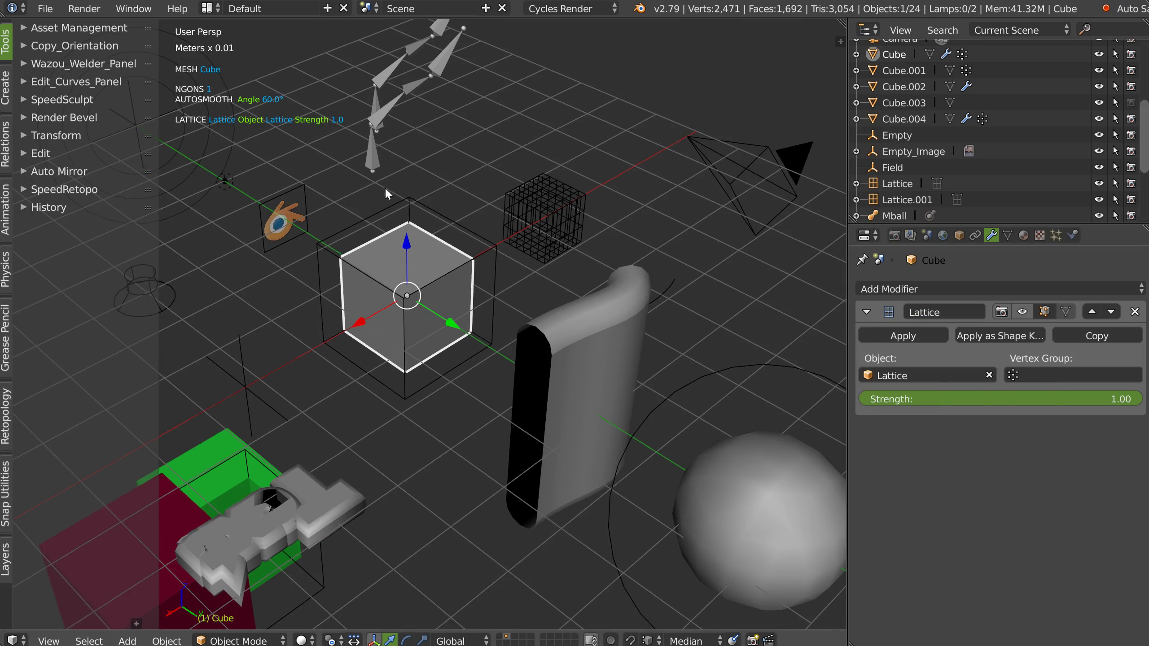
# Raise the four upper points of Lattice.001 slightly along Z in Edit Mode, and return to Object Mode.
pyautogui.rightClick(433, 208)
pyautogui.press('Tab')
pyautogui.rightClick(408, 198)
pyautogui.keyDown('shift'); pyautogui.rightClick(317, 244); pyautogui.keyUp('shift')
pyautogui.keyDown('shift'); pyautogui.rightClick(403, 294); pyautogui.keyUp('shift')
pyautogui.keyDown('shift'); pyautogui.rightClick(487, 235); pyautogui.keyUp('shift')
pyautogui.moveTo(500, 193); pyautogui.dragTo(500, 178)
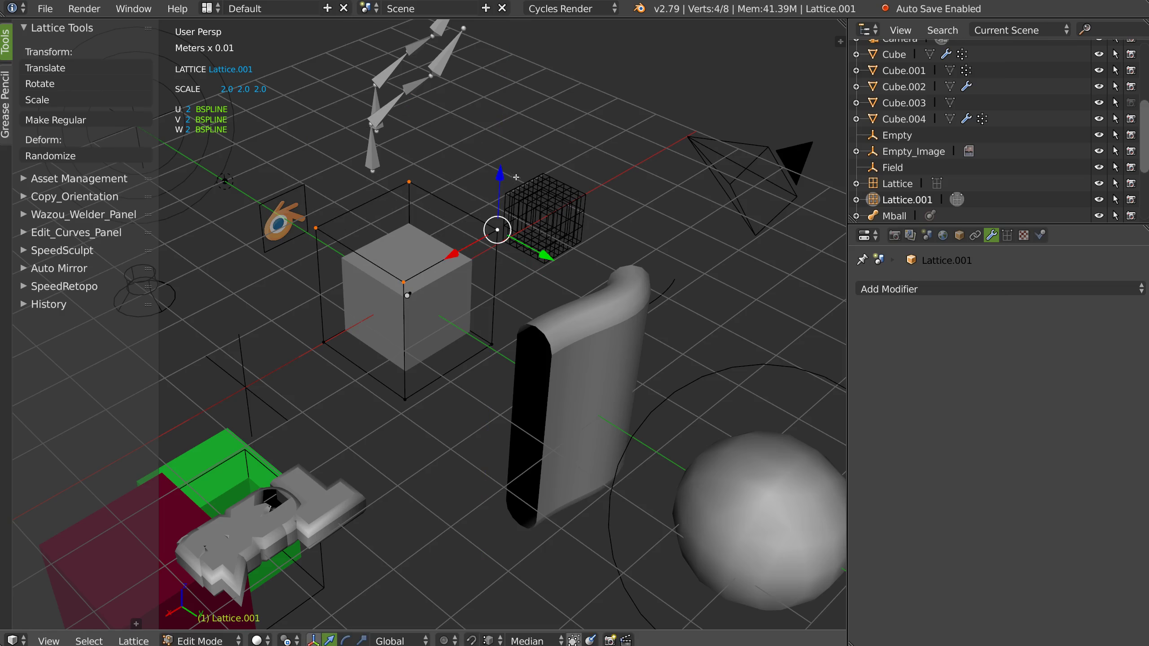
pyautogui.press('Tab')
# Change the target object of the cube's Lattice modifier to Lattice.001.
pyautogui.rightClick(461, 280)
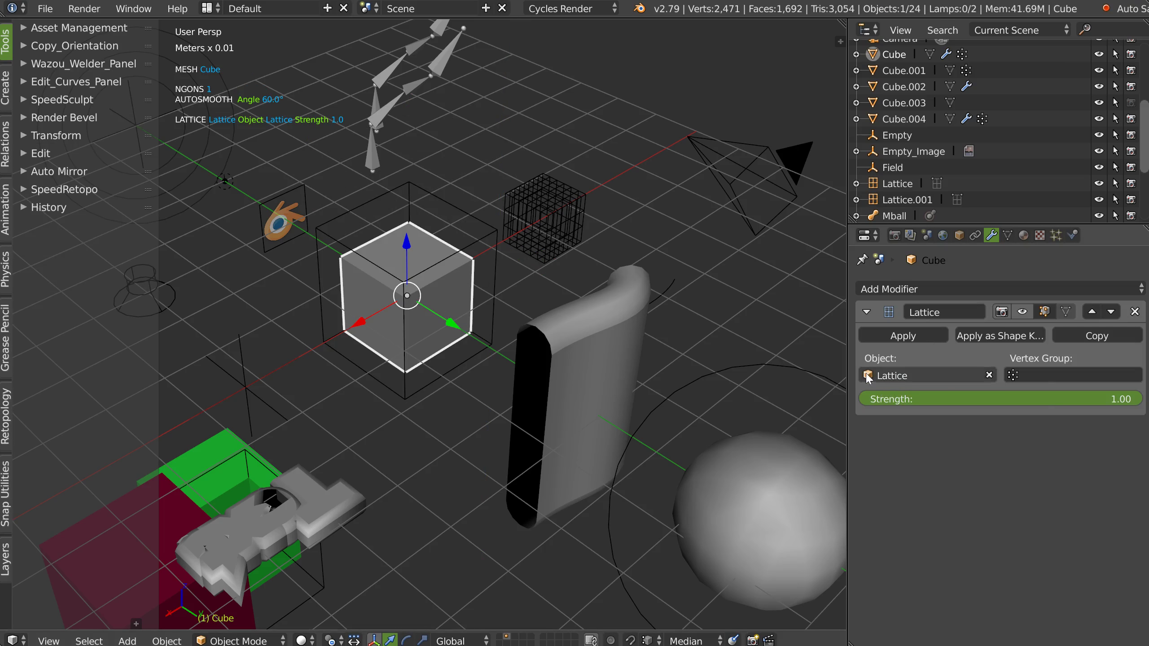
pyautogui.click(884, 375)
pyautogui.click(885, 415)
# Select Lattice.001, try to move its points in Edit Mode, and return to Object Mode.
pyautogui.moveTo(462, 176); pyautogui.dragTo(448, 245, button='middle')
pyautogui.rightClick(439, 200)
pyautogui.press('Tab')
pyautogui.press('g')
pyautogui.press('Escape')
pyautogui.click(285, 641)
pyautogui.click(356, 520)
pyautogui.keyDown('shift'); pyautogui.moveTo(368, 230); pyautogui.dragTo(436, 239, button='middle'); pyautogui.keyUp('shift')
pyautogui.scroll(3, 436, 238)
pyautogui.moveTo(473, 181); pyautogui.dragTo(482, 233, button='middle')
pyautogui.press('Tab')
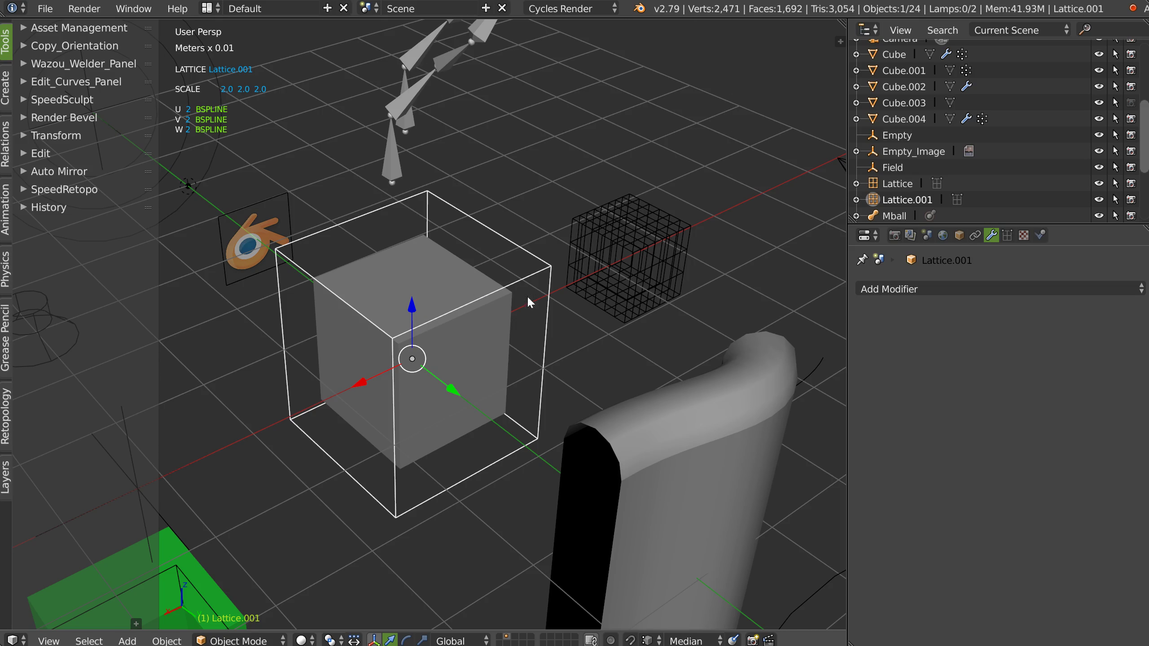
# Move Lattice.001 to about 0.1, -0.02, -0.06 and the cube to about 0.16, -0.06, -0.07.
pyautogui.press('g')
pyautogui.click(448, 358)
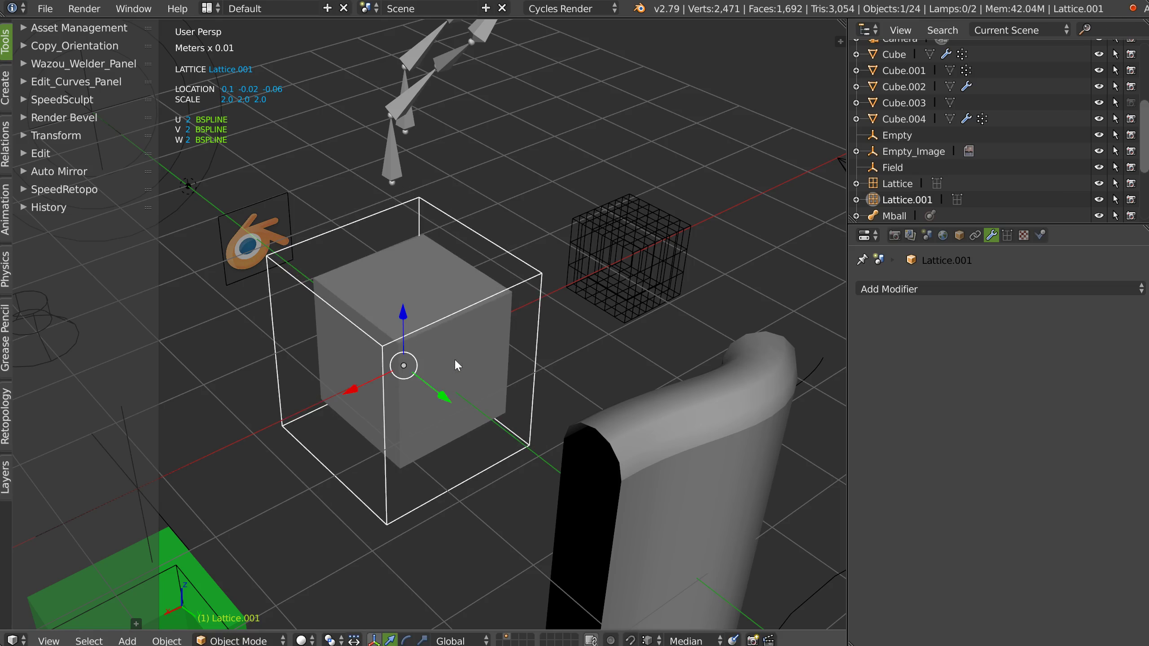
pyautogui.rightClick(454, 359)
pyautogui.press('g')
pyautogui.click(454, 355)
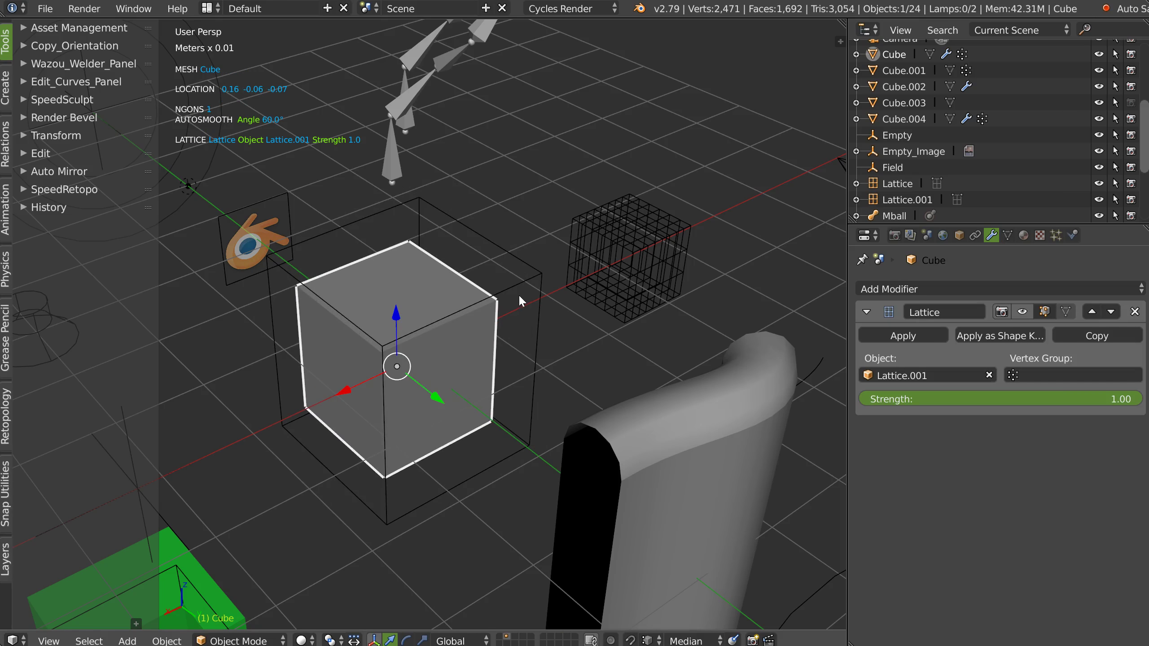
# Select Lattice.001 to read its viewport information and look over the surrounding scene objects.
pyautogui.rightClick(506, 287)
pyautogui.moveTo(507, 287); pyautogui.dragTo(463, 271, button='middle')
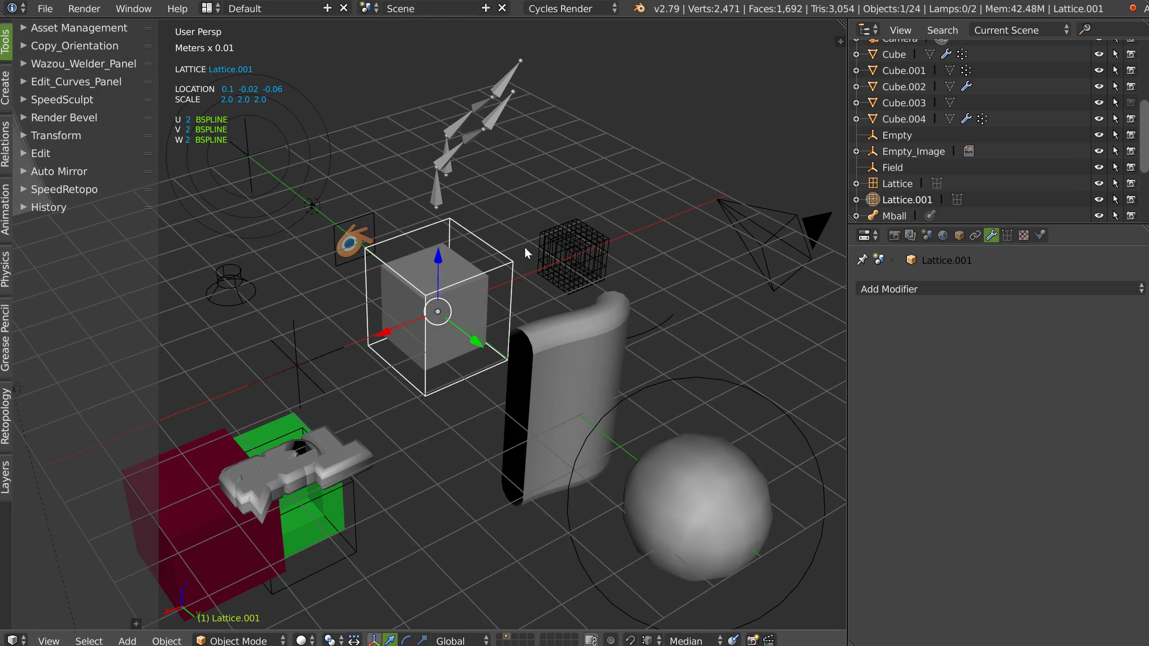
pyautogui.moveTo(320, 280); pyautogui.dragTo(389, 301, button='middle')
pyautogui.click(972, 288)
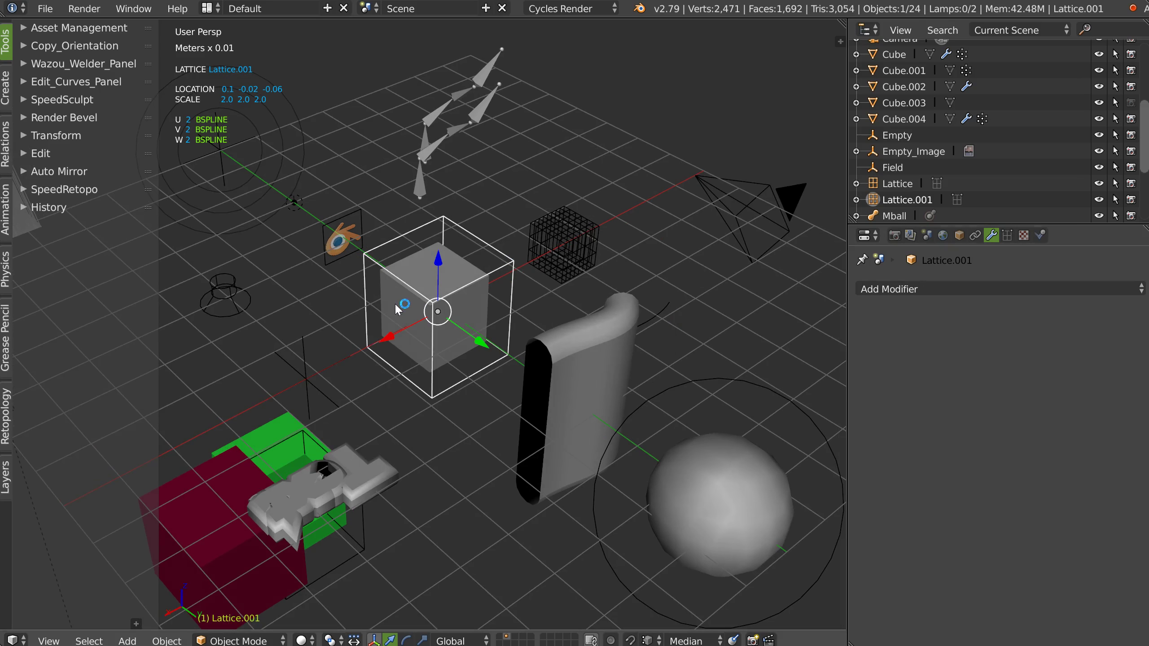
pyautogui.moveTo(346, 270); pyautogui.dragTo(337, 258, button='middle')
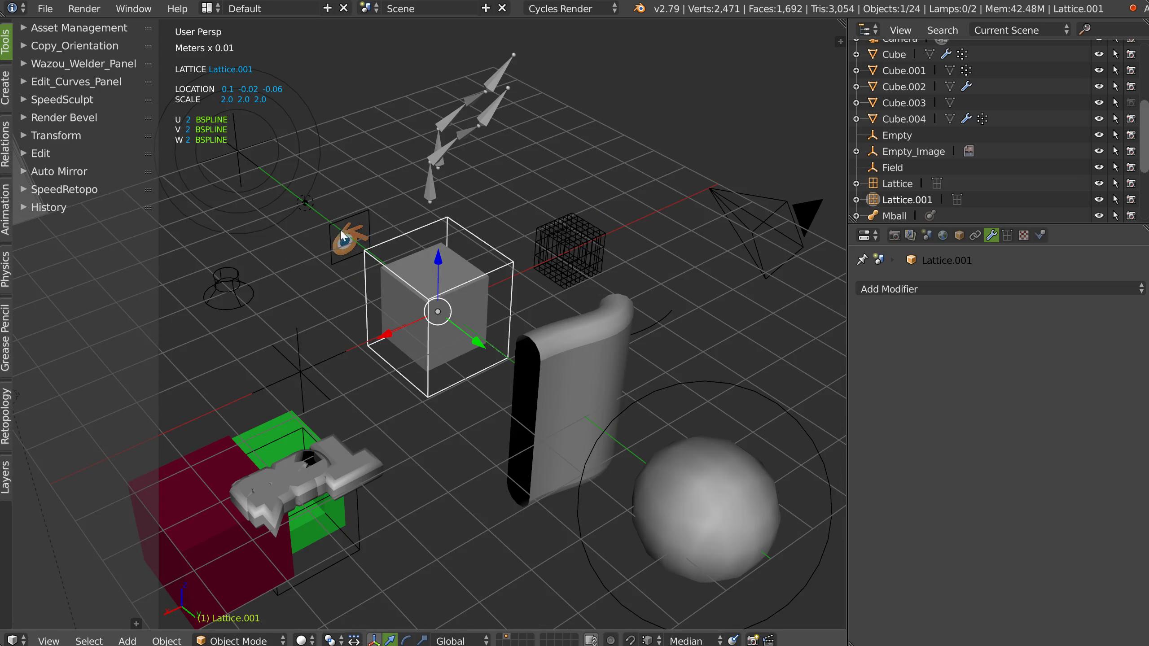
# Select the image empty, the small lattice and the camera to compare their viewport information.
pyautogui.rightClick(345, 246)
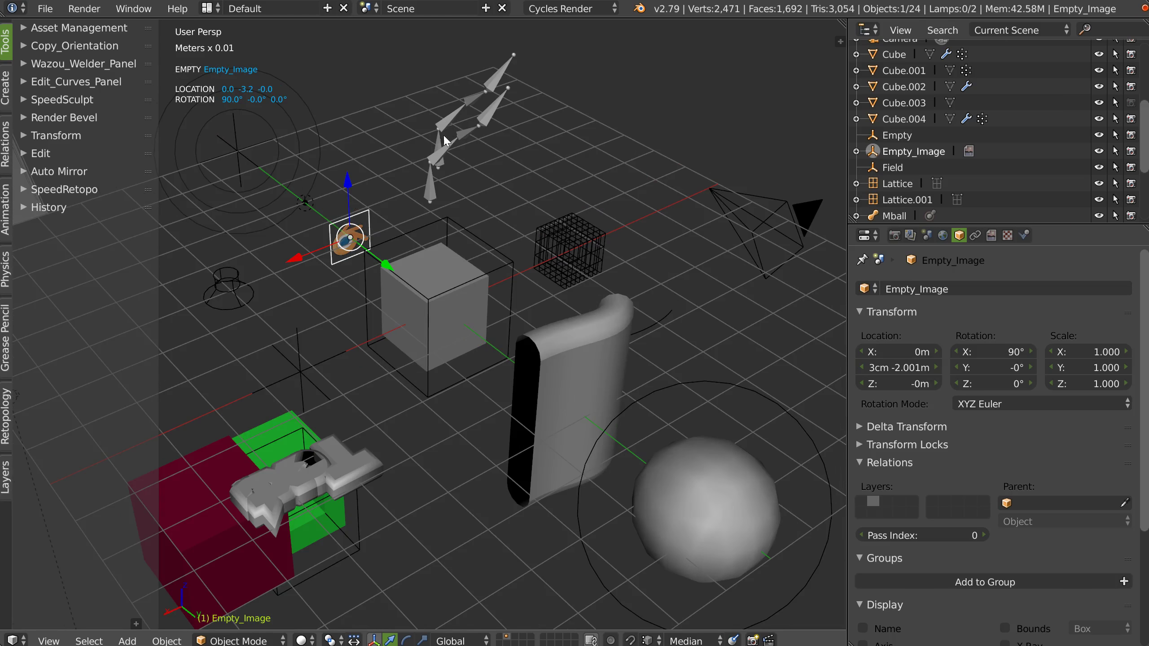
pyautogui.rightClick(577, 255)
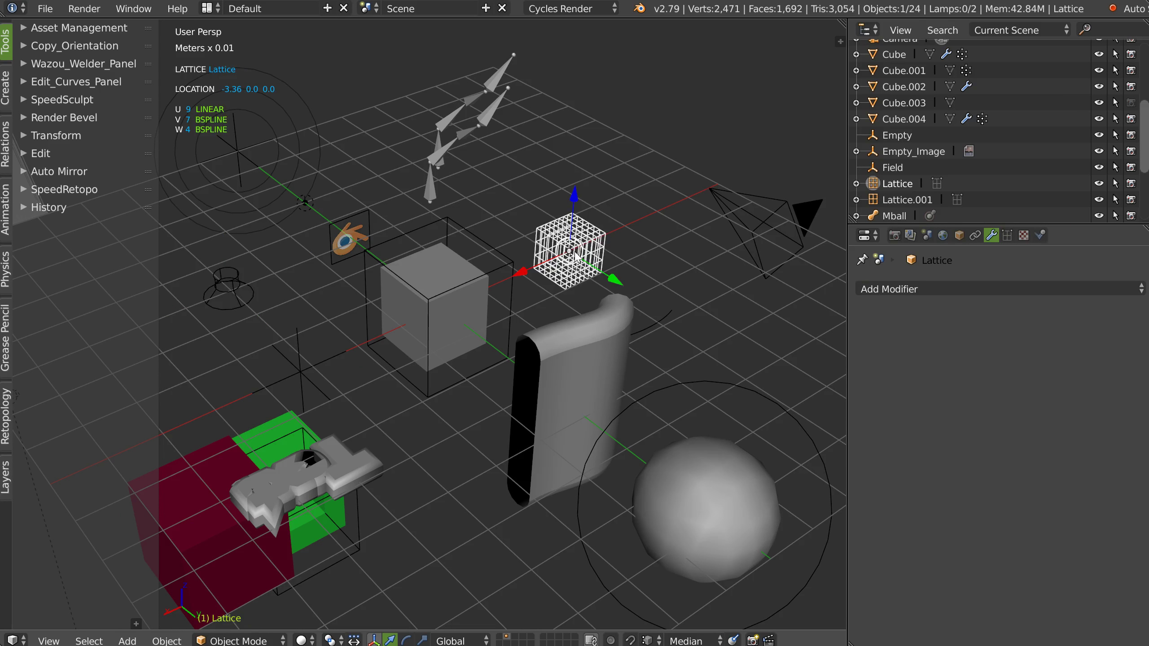
pyautogui.rightClick(779, 212)
pyautogui.moveTo(720, 306); pyautogui.dragTo(363, 263, button='middle')
pyautogui.moveTo(521, 298); pyautogui.dragTo(410, 305, button='middle')
pyautogui.scroll(1, 370, 339)
pyautogui.keyDown('shift'); pyautogui.moveTo(391, 192); pyautogui.dragTo(433, 335, button='middle'); pyautogui.keyUp('shift')
pyautogui.rightClick(210, 253)
# Add a Speedflow Bevel to the cube with width 0.12, 5 segments and profile 0.87.
pyautogui.moveTo(494, 244); pyautogui.dragTo(457, 319, button='middle')
pyautogui.rightClick(491, 345)
pyautogui.hotkey('shift', 'space')
pyautogui.click(588, 319)
pyautogui.click(522, 342)
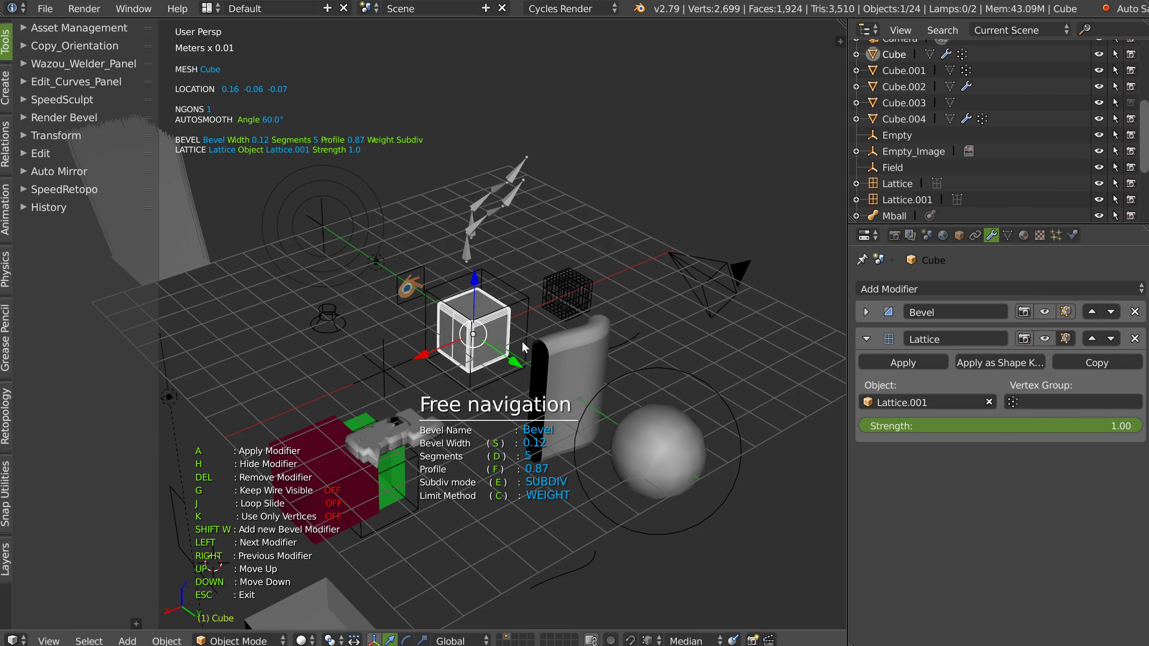
pyautogui.scroll(3, 523, 342)
pyautogui.press('Escape')
# Add two Speedflow arrays to the cube, each with count 4 and relative offset about 1.5, along X and Z.
pyautogui.moveTo(223, 187); pyautogui.dragTo(565, 280, button='middle')
pyautogui.hotkey('shift', 'space')
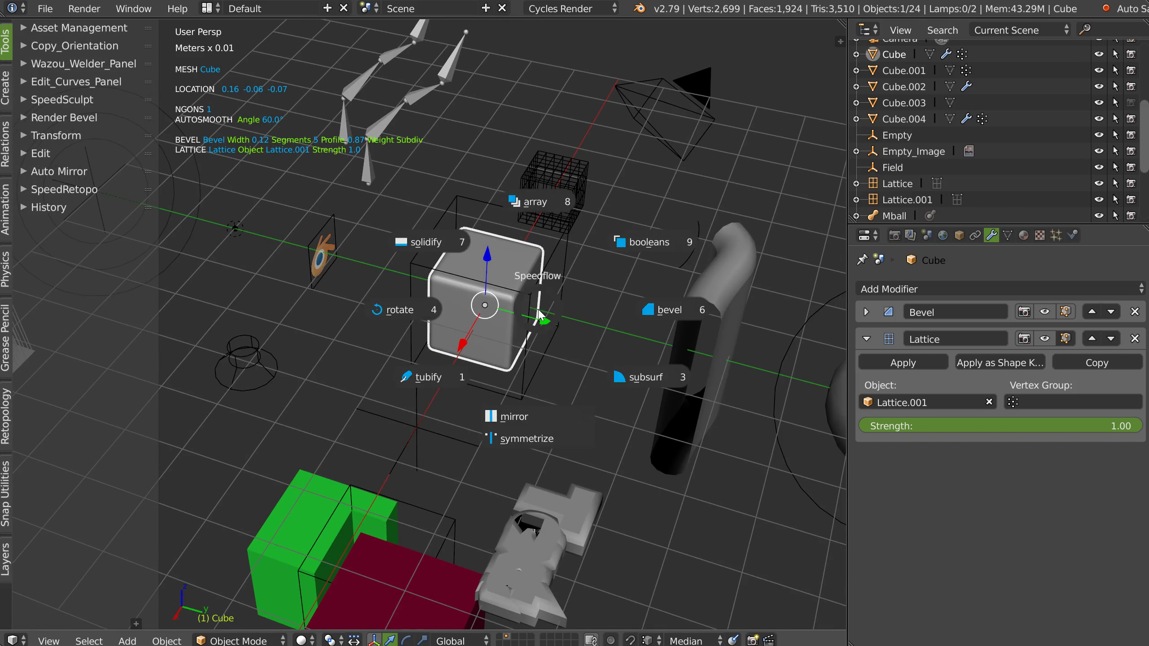
pyautogui.click(573, 219)
pyautogui.press('d')
pyautogui.click(582, 257)
pyautogui.moveTo(582, 257); pyautogui.dragTo(569, 151, button='middle')
pyautogui.hotkey('shift', 'z')
pyautogui.press('Escape')
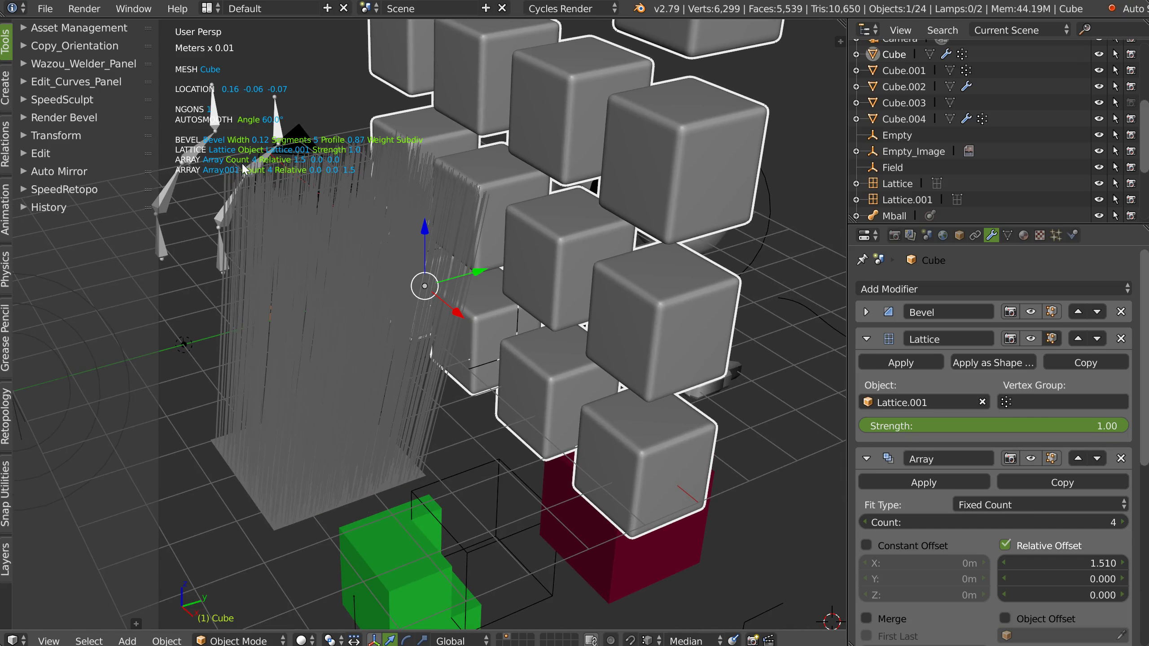
pyautogui.scroll(-3, 524, 344)
pyautogui.moveTo(523, 344); pyautogui.dragTo(465, 335, button='middle')
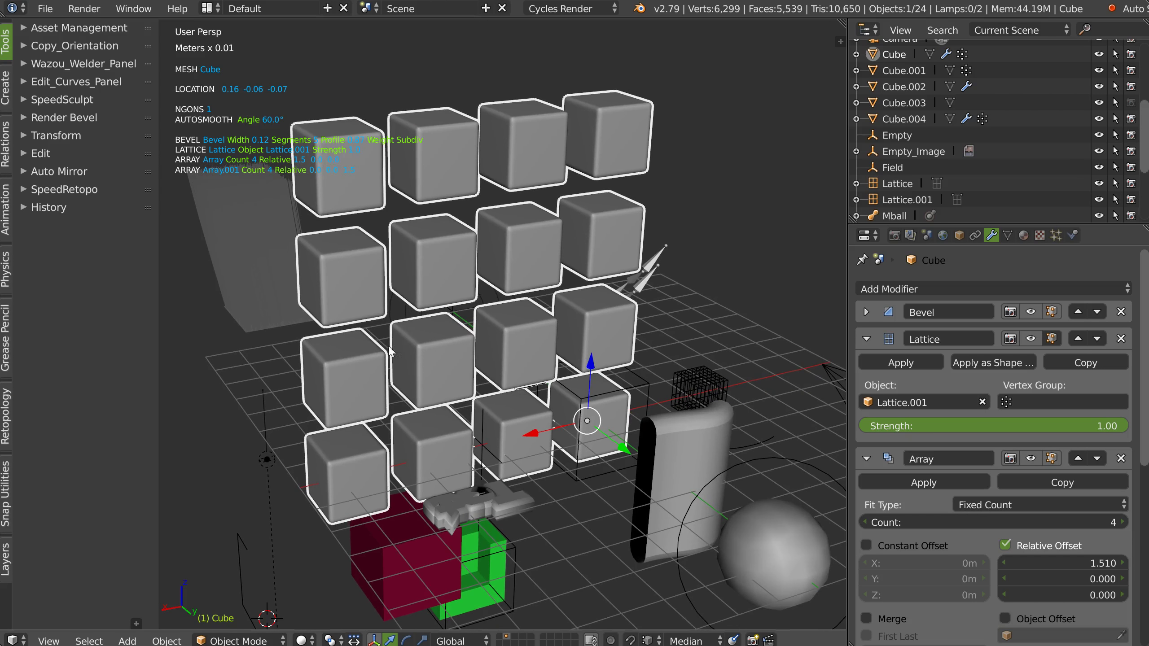